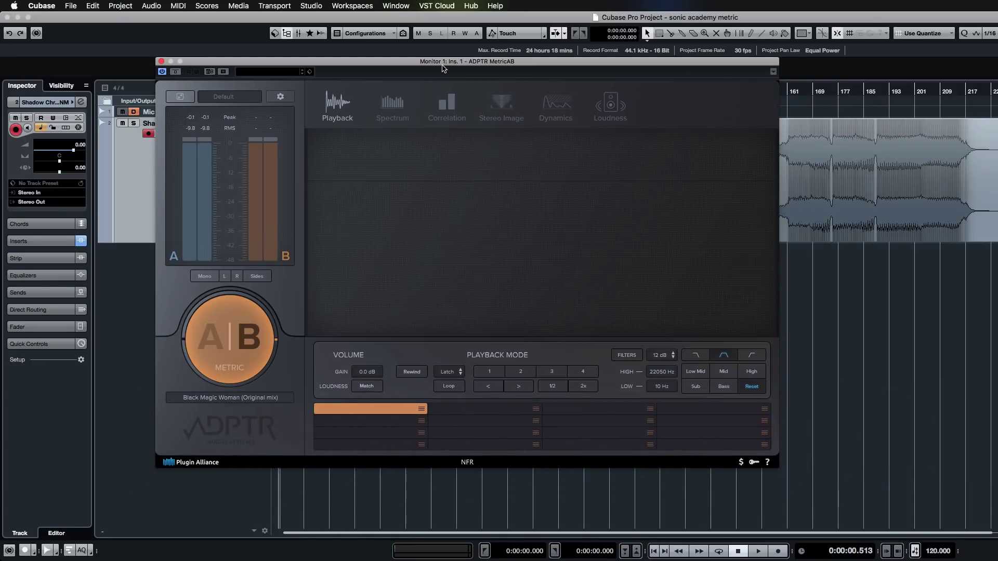
# - Reposition the MetricAB plugin window up and to the left
pyautogui.moveTo(455, 62); pyautogui.dragTo(419, 105)
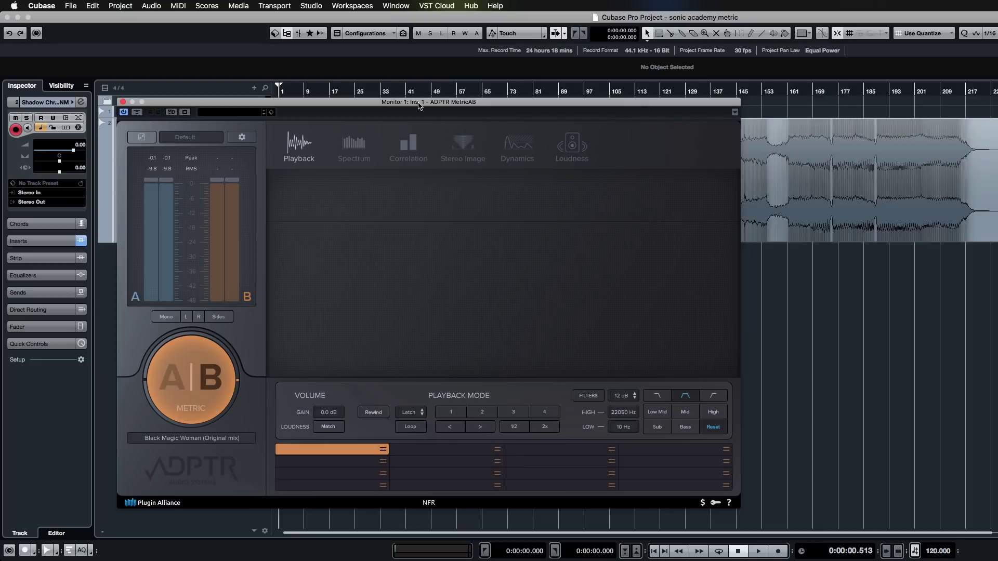
pyautogui.moveTo(419, 106)
pyautogui.mouseDown()
pyautogui.moveTo(475, 94)
pyautogui.moveTo(418, 88)
pyautogui.mouseUp()
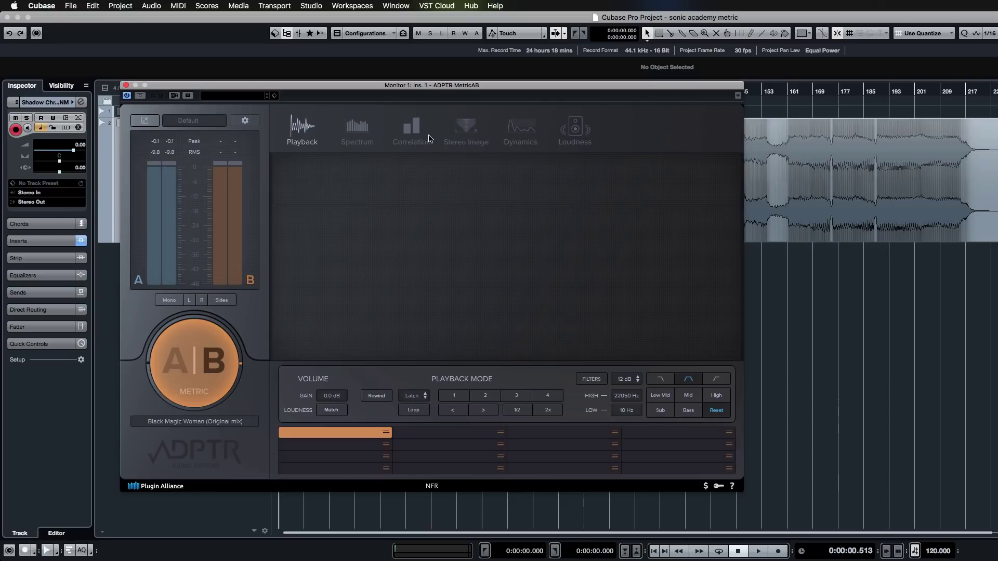
pyautogui.moveTo(403, 86); pyautogui.dragTo(393, 81)
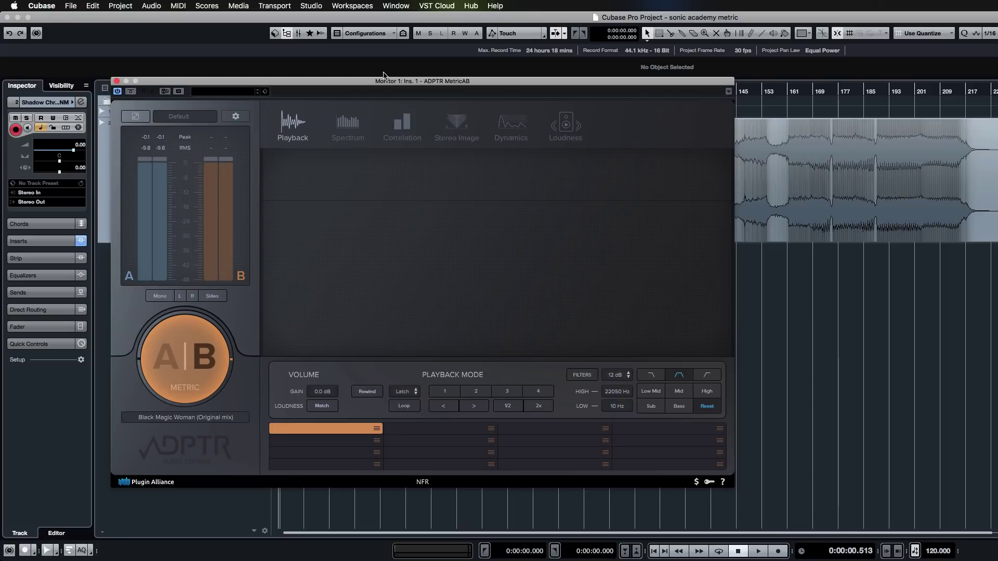
pyautogui.moveTo(470, 82); pyautogui.dragTo(450, 68)
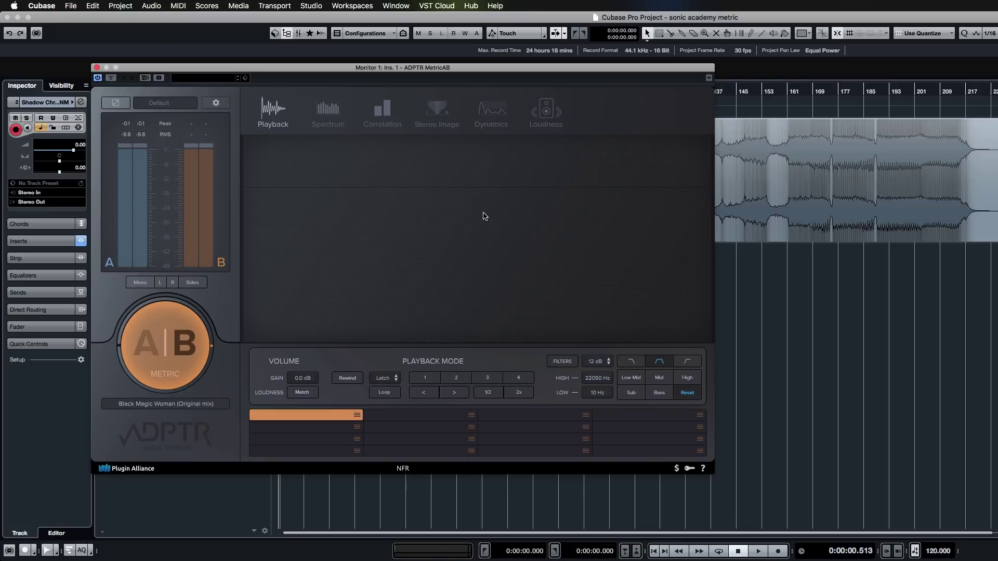
pyautogui.moveTo(416, 69); pyautogui.dragTo(396, 63)
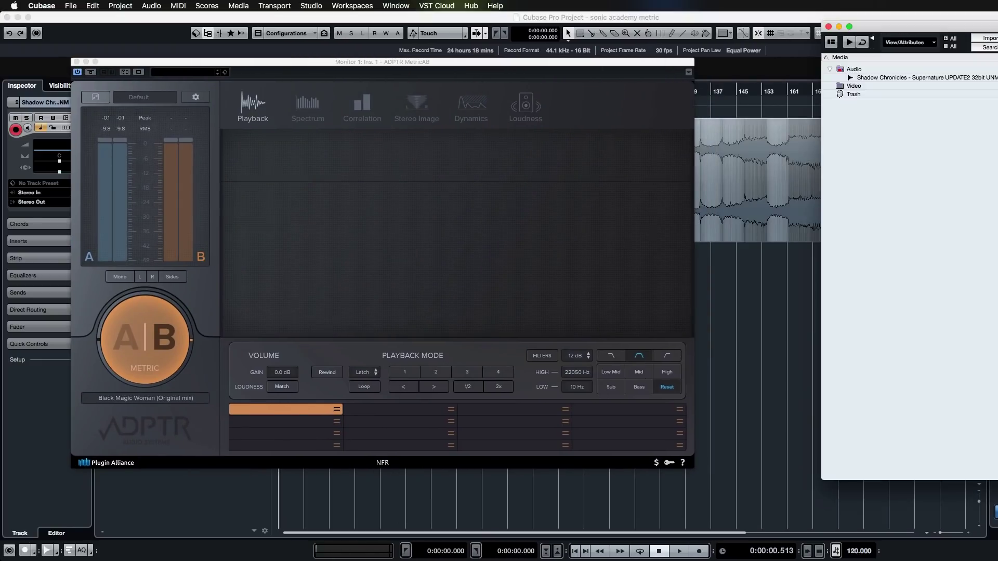
# - Open the MixConsole with F3 and arrange it beside a narrowed project window
pyautogui.press('F3')
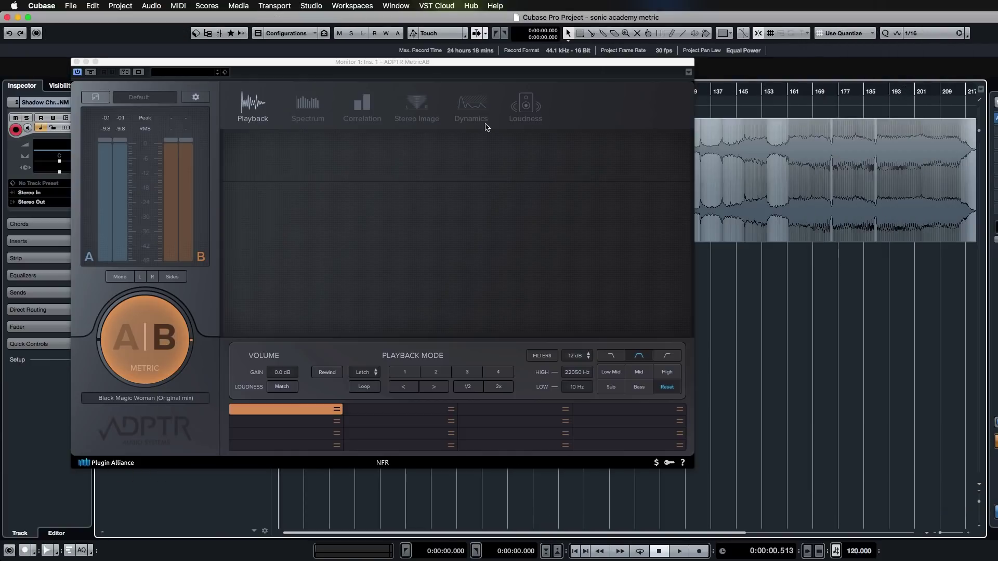
pyautogui.moveTo(148, 17); pyautogui.dragTo(756, 4)
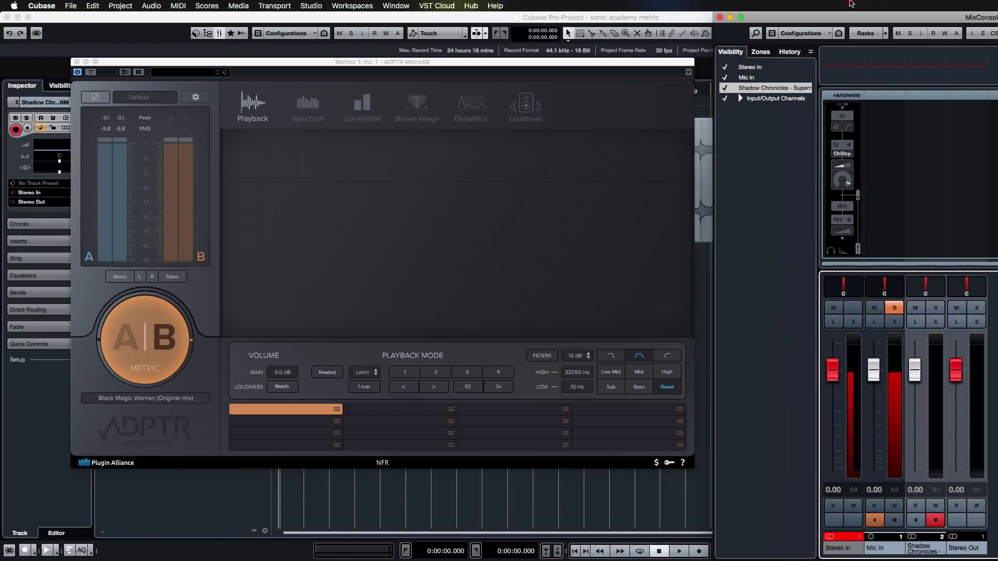
pyautogui.click(605, 17)
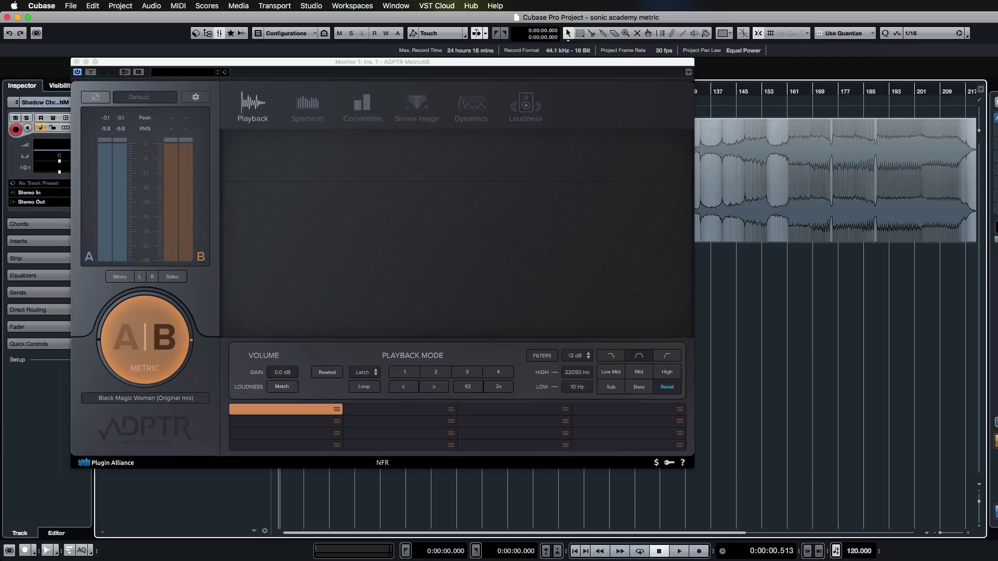
pyautogui.moveTo(997, 12); pyautogui.dragTo(917, 10)
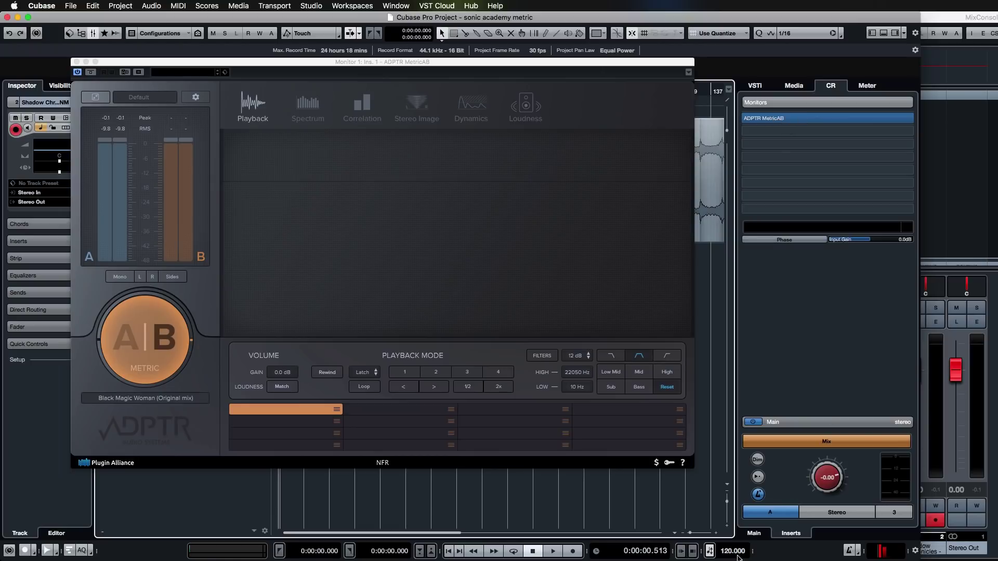
pyautogui.press('F3')
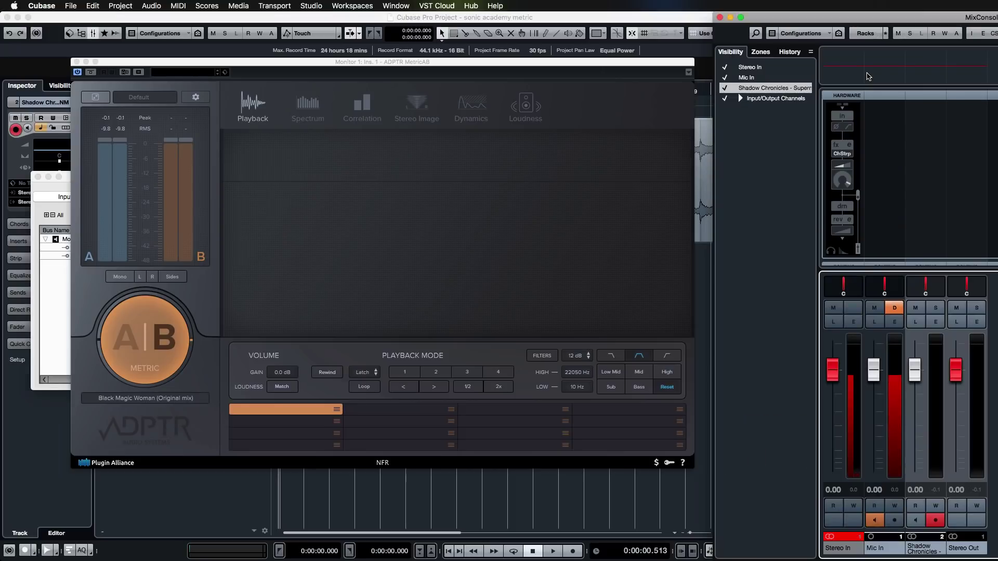
pyautogui.click(835, 17)
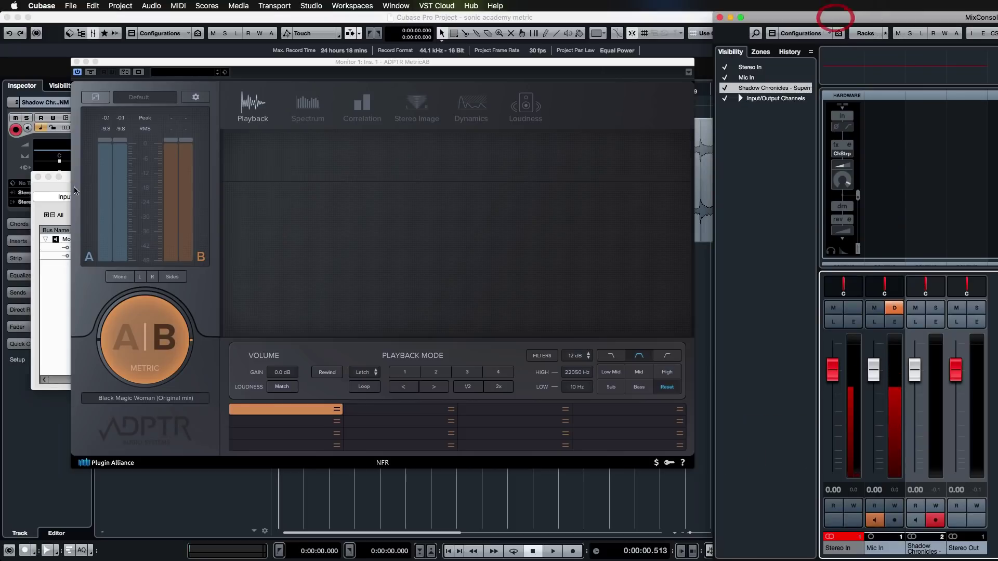
pyautogui.click(38, 177)
pyautogui.moveTo(817, 17); pyautogui.dragTo(405, 17)
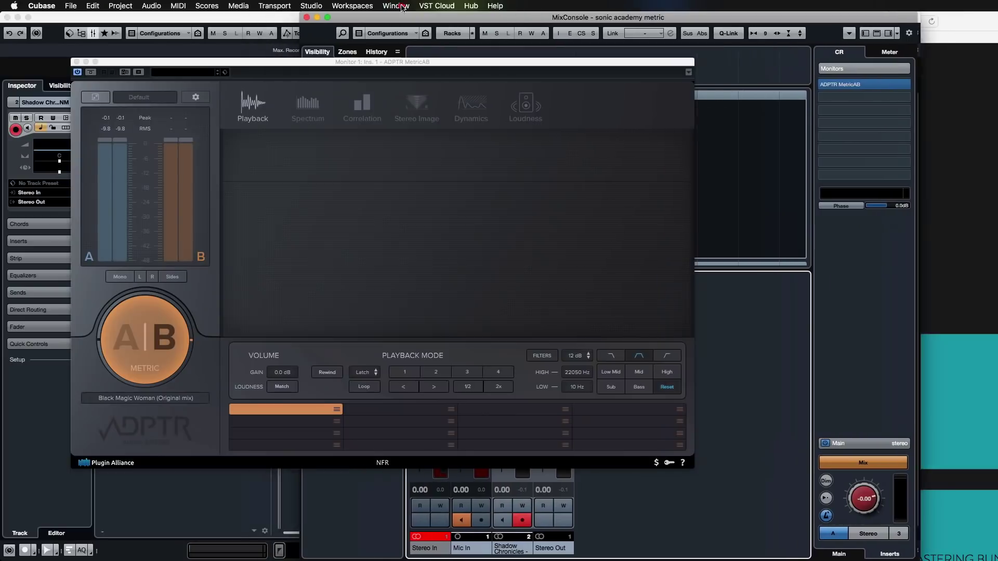
# - Show the Control Room monitor inserts, check an empty slot's plugin list, and widen the MixConsole
pyautogui.click(892, 52)
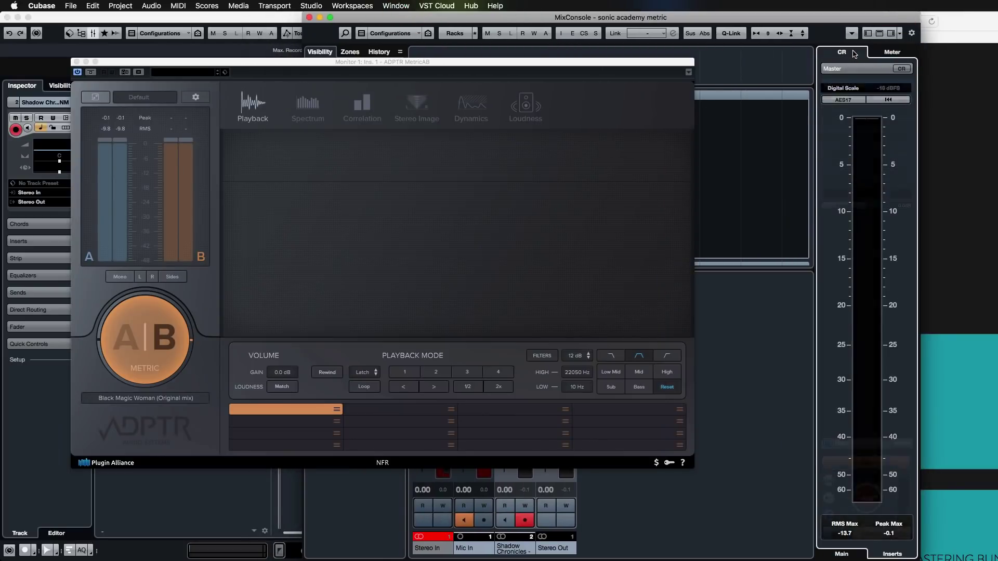
pyautogui.click(856, 54)
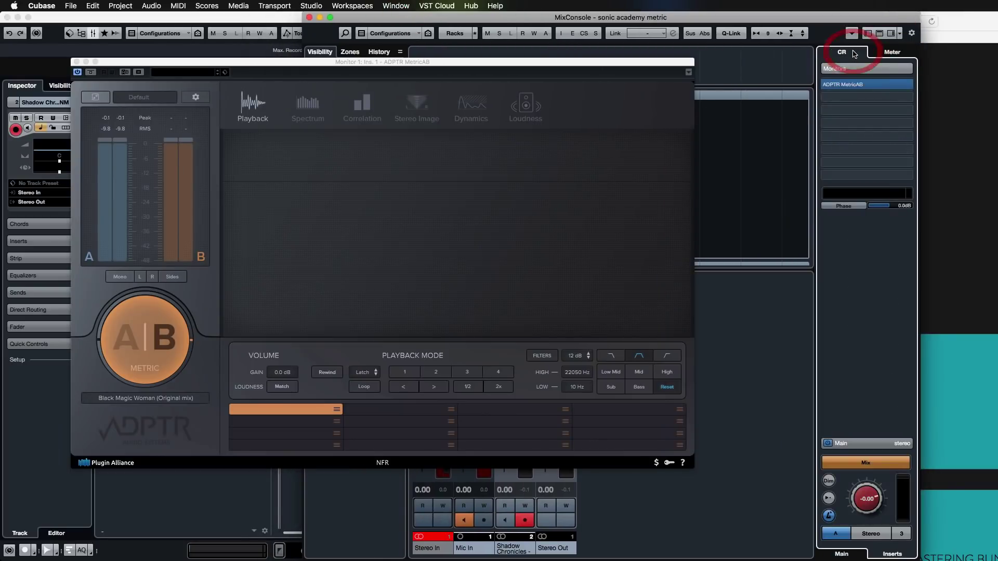
pyautogui.click(843, 554)
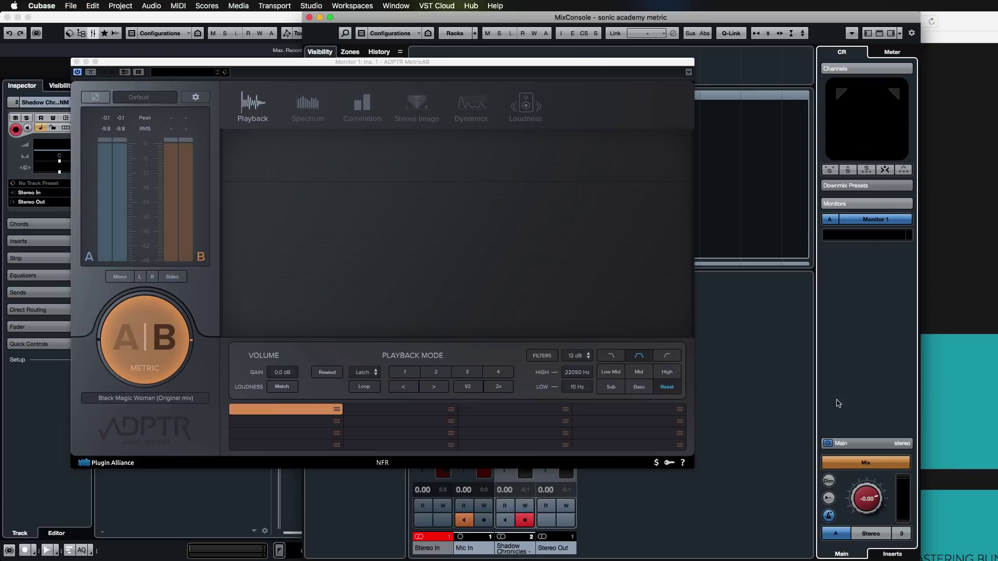
pyautogui.click(890, 553)
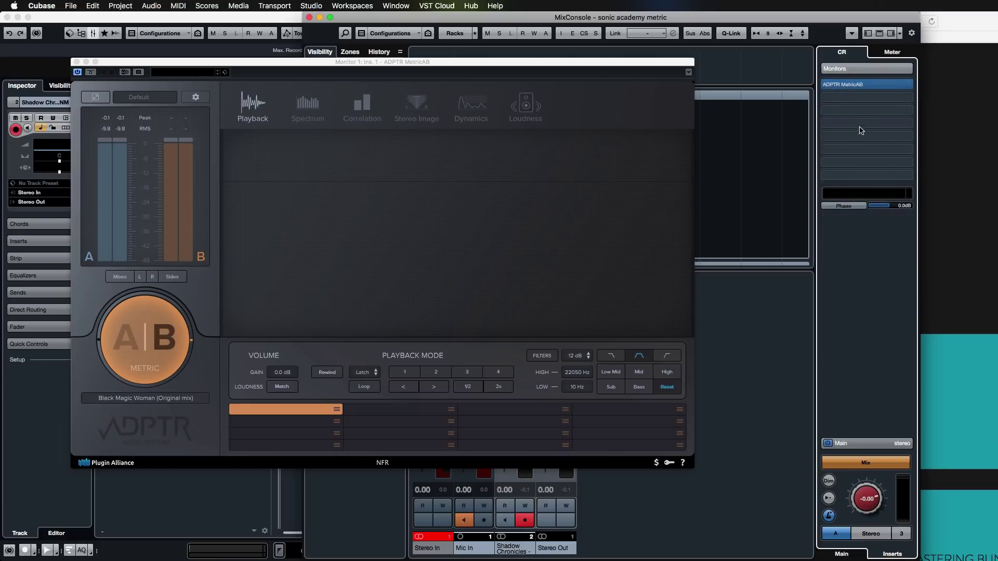
pyautogui.click(857, 99)
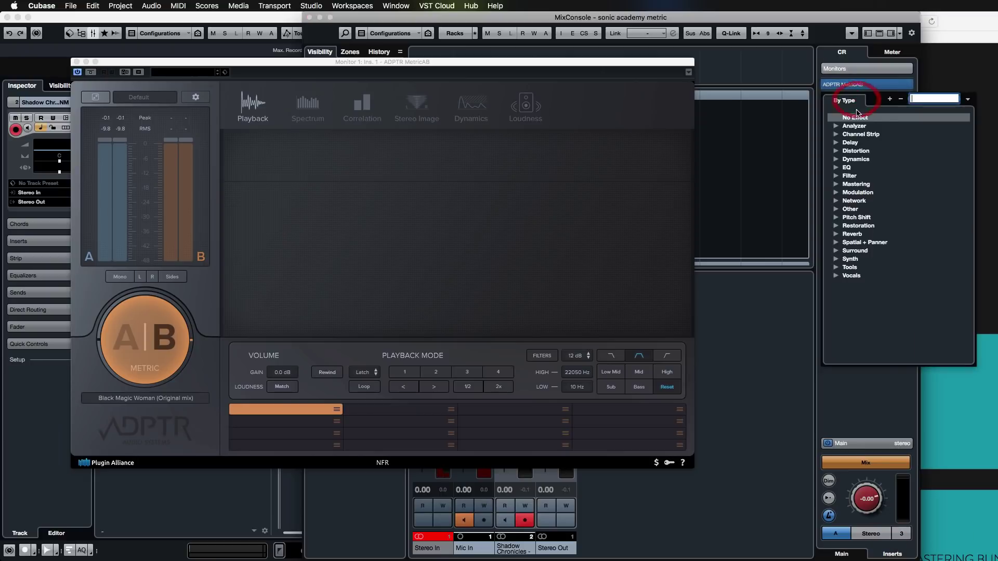
pyautogui.click(846, 403)
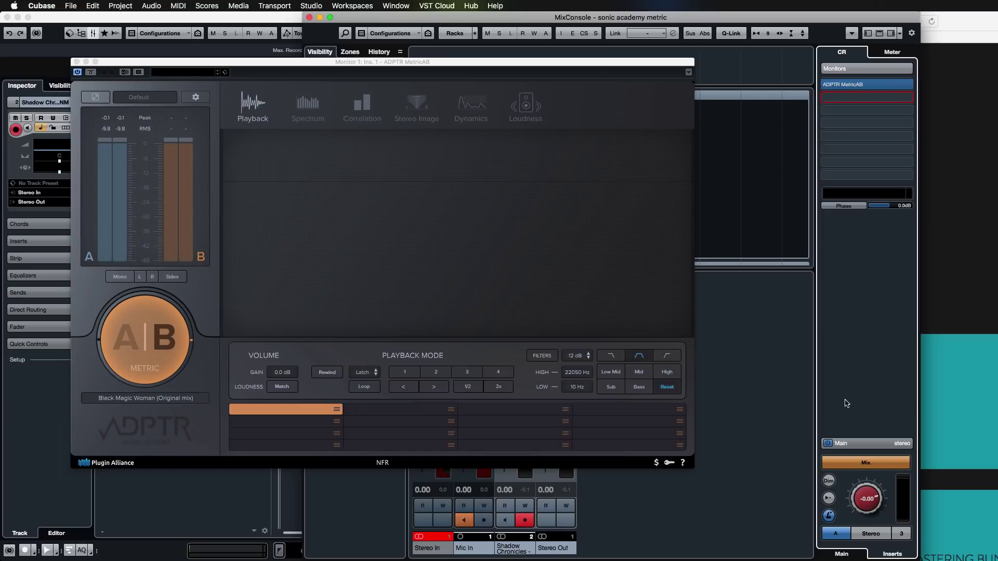
pyautogui.moveTo(918, 338)
pyautogui.mouseDown()
pyautogui.moveTo(951, 338)
pyautogui.moveTo(785, 356)
pyautogui.moveTo(903, 357)
pyautogui.moveTo(841, 357)
pyautogui.moveTo(839, 335)
pyautogui.moveTo(828, 336)
pyautogui.mouseUp()
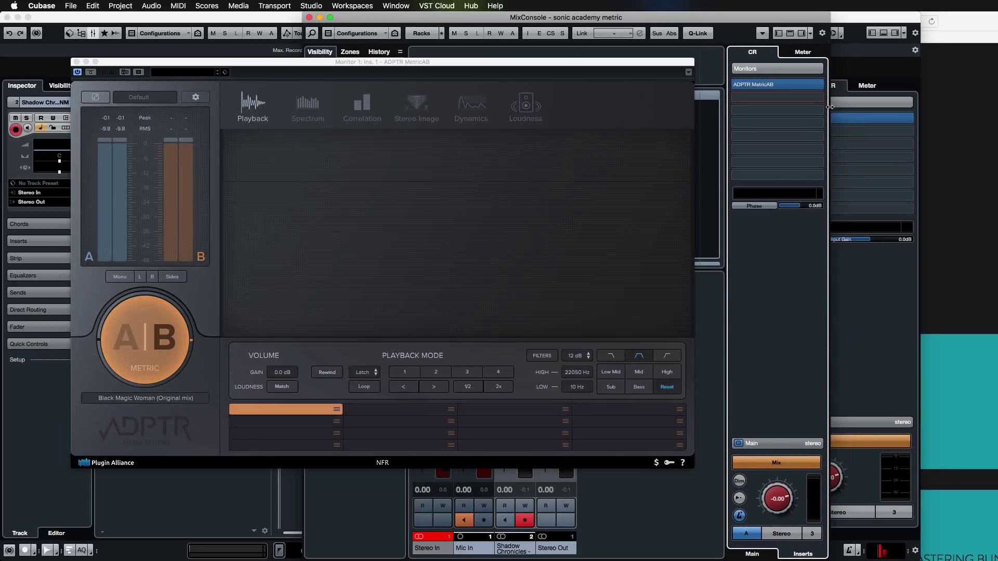
# - Close the MetricAB window and MixConsole, then reopen the MixConsole with F3
pyautogui.click(77, 62)
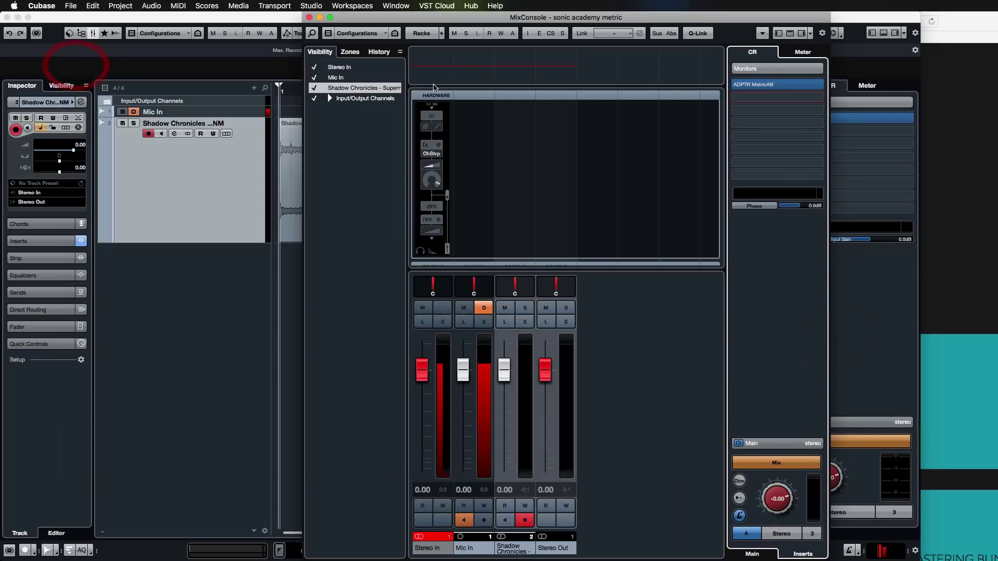
pyautogui.click(309, 17)
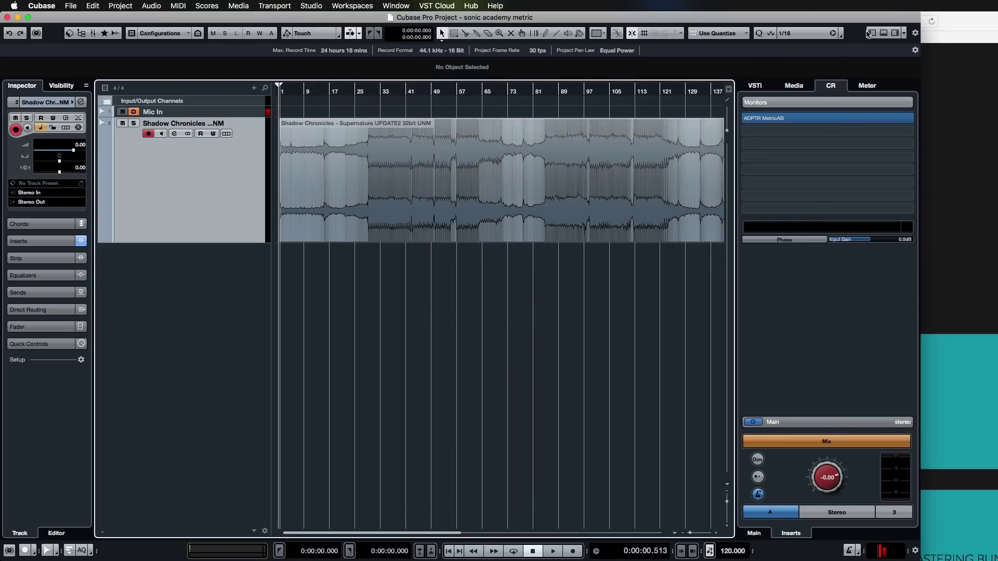
pyautogui.press('F3')
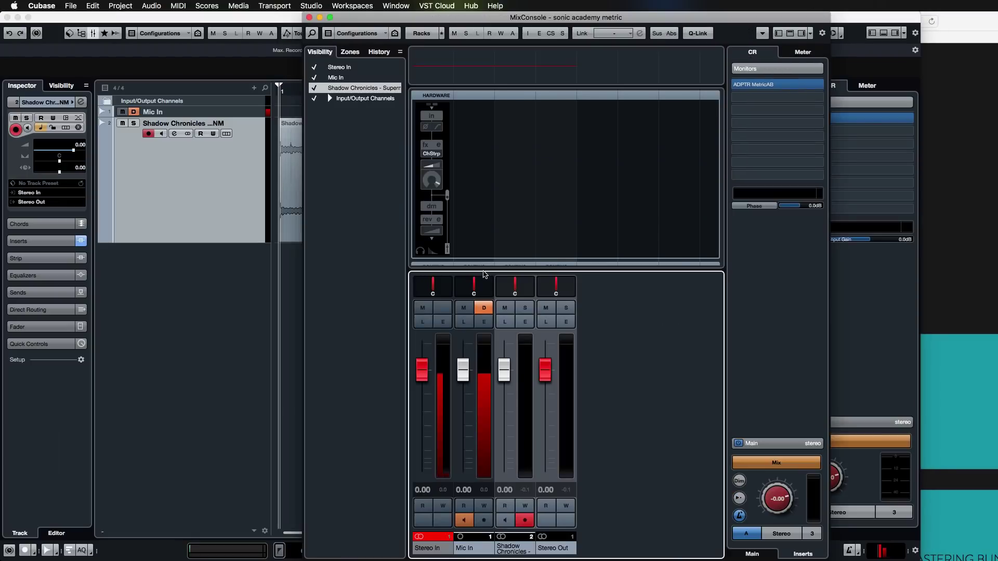
# - View and close the Stereo Out channel settings, then reopen MetricAB from the monitor insert
pyautogui.click(647, 508)
pyautogui.click(566, 321)
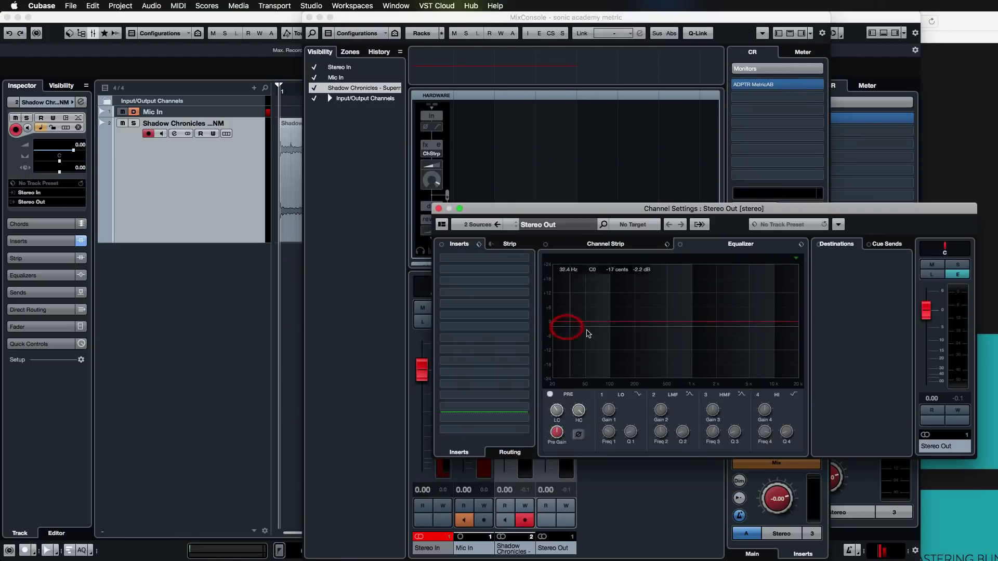
pyautogui.moveTo(486, 200); pyautogui.dragTo(205, 108)
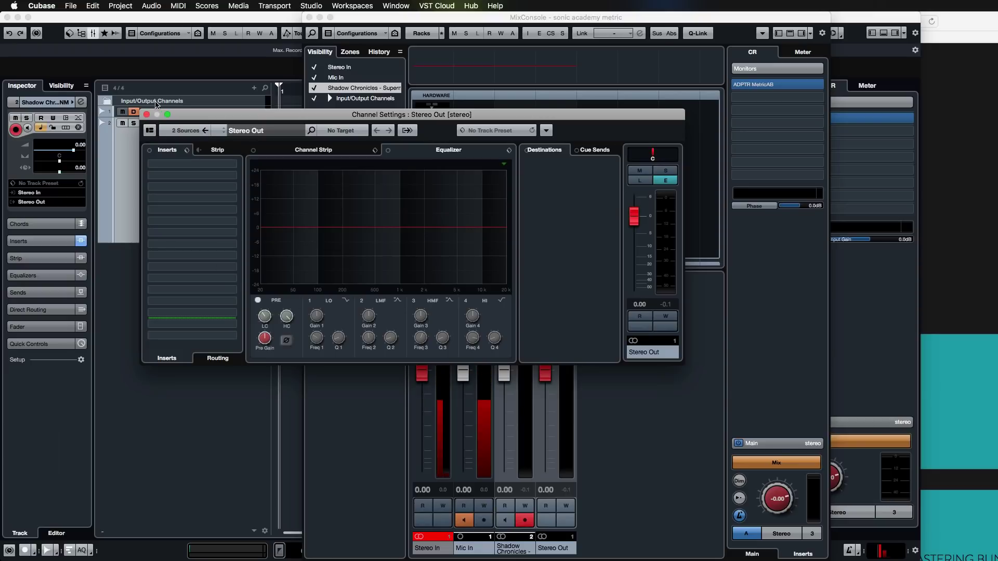
pyautogui.click(147, 114)
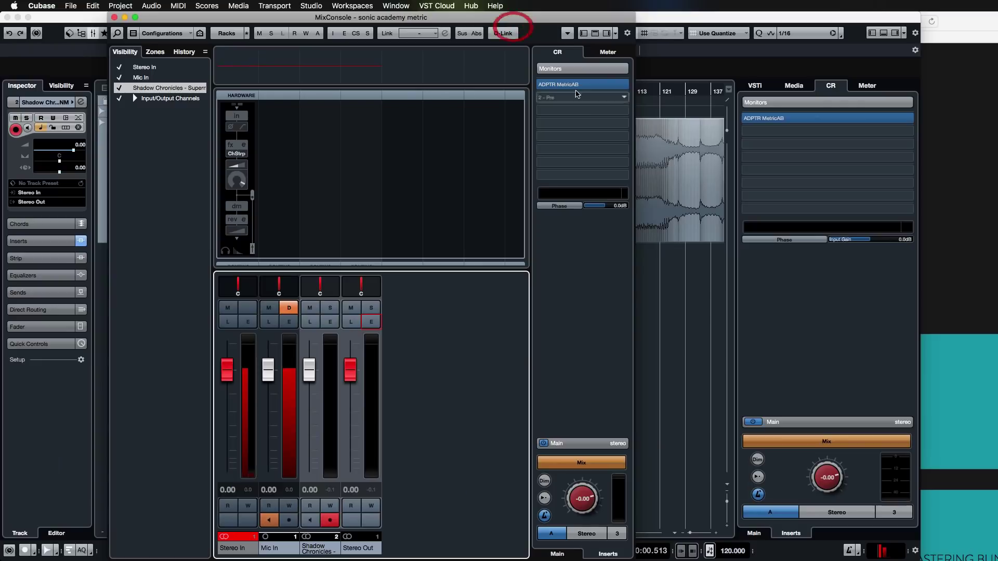
pyautogui.click(568, 85)
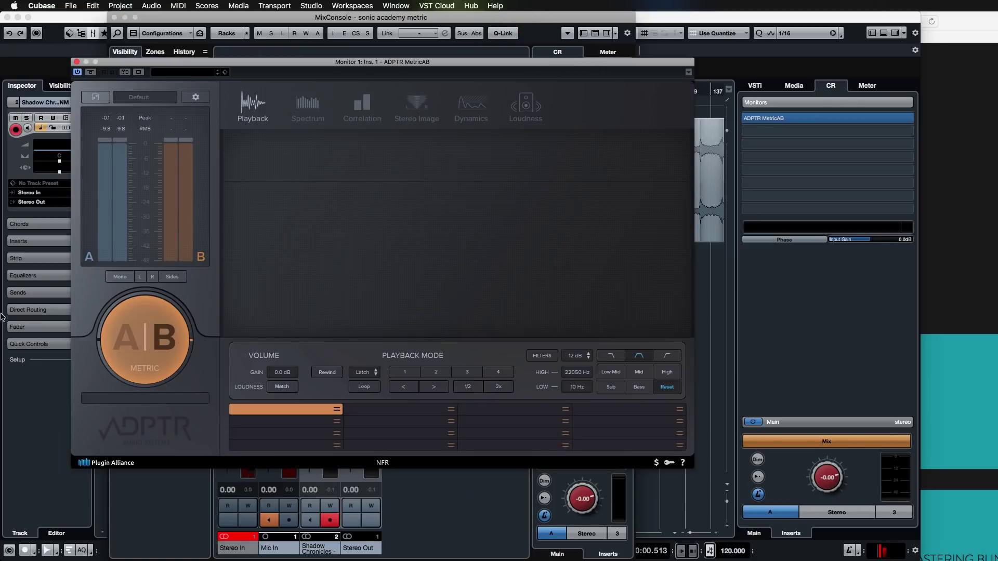
# - Close the MixConsole and widen the right zone, keeping Control Room showing
pyautogui.click(116, 18)
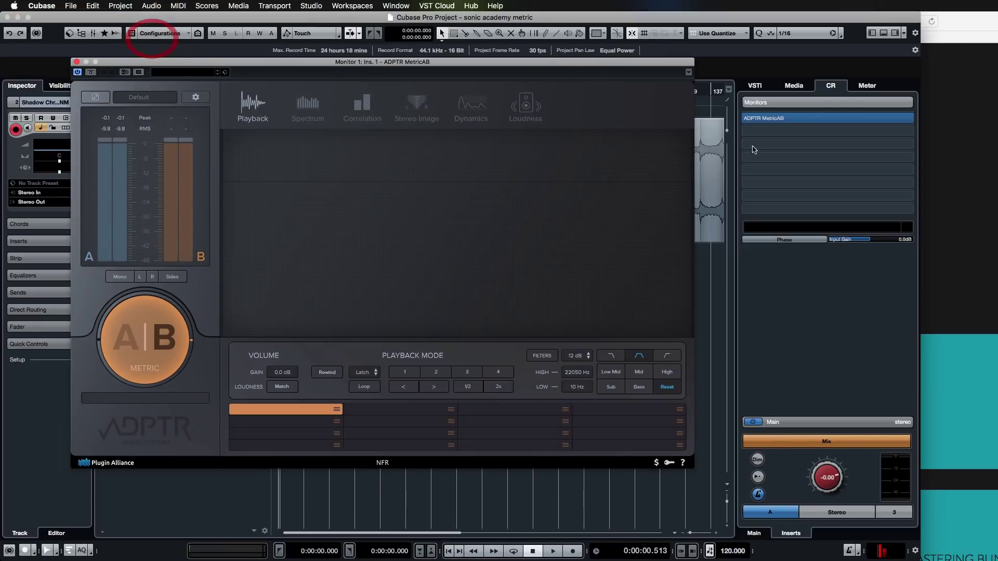
pyautogui.moveTo(853, 2); pyautogui.dragTo(934, 14)
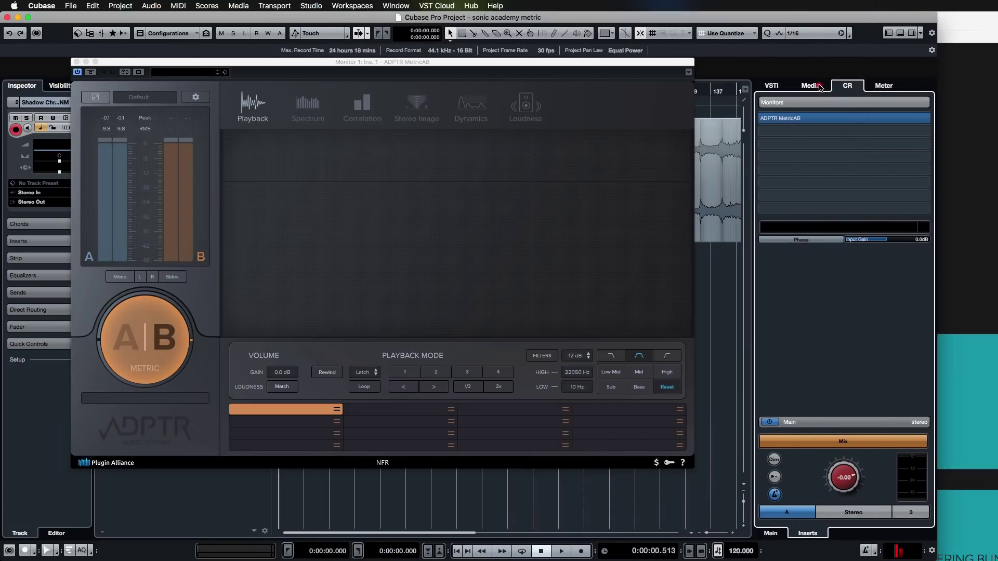
pyautogui.click(811, 86)
pyautogui.click(853, 86)
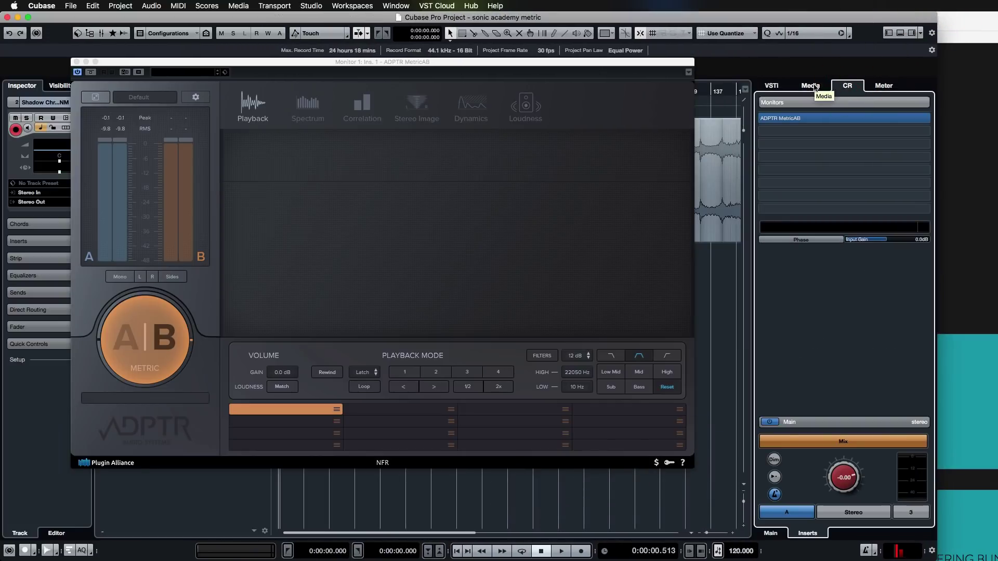
# - Move MetricAB up and right, then narrow the project window to reveal the browser
pyautogui.moveTo(938, 15); pyautogui.dragTo(997, 15)
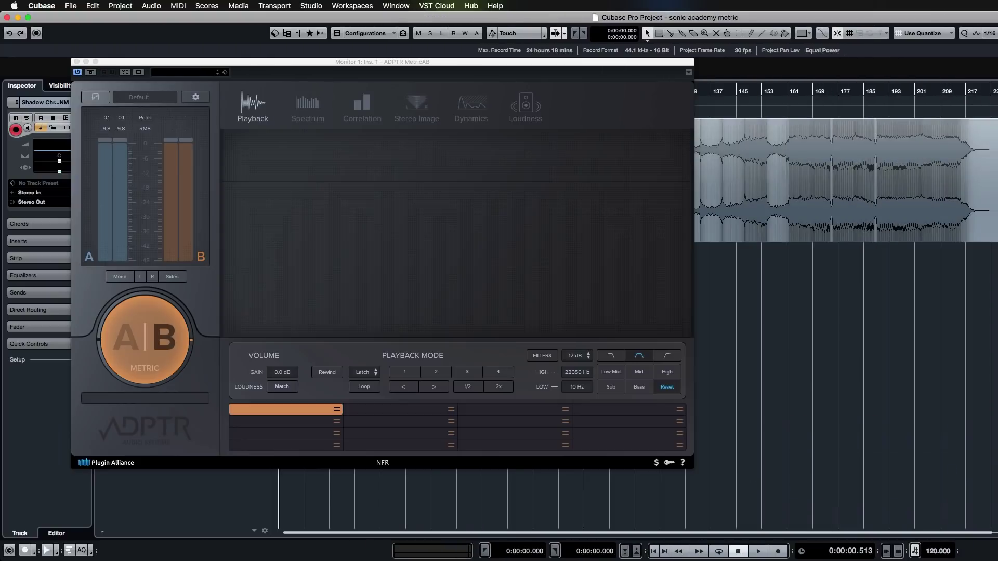
pyautogui.moveTo(505, 62); pyautogui.dragTo(526, 62)
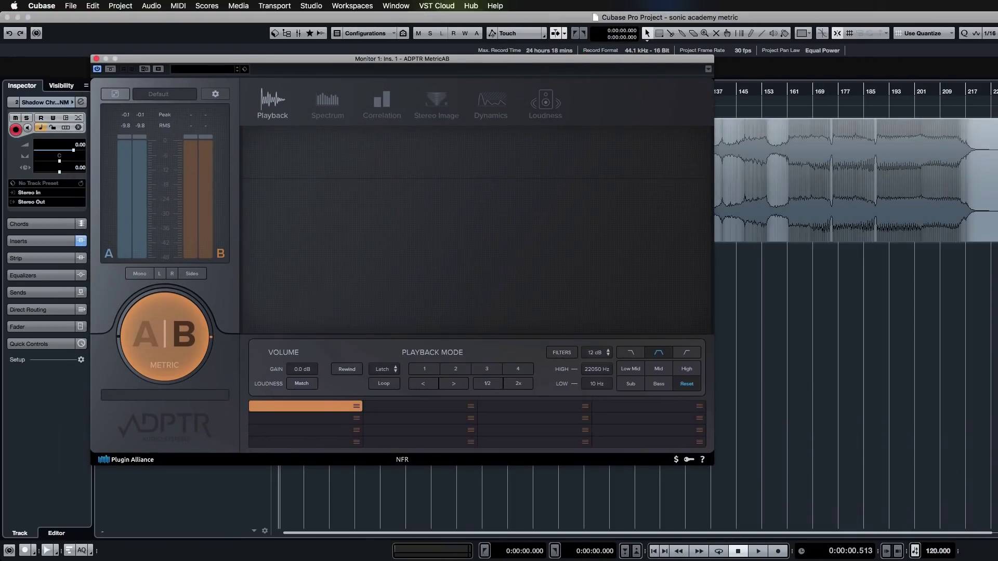
pyautogui.click(645, 28)
pyautogui.moveTo(997, 16); pyautogui.dragTo(843, 9)
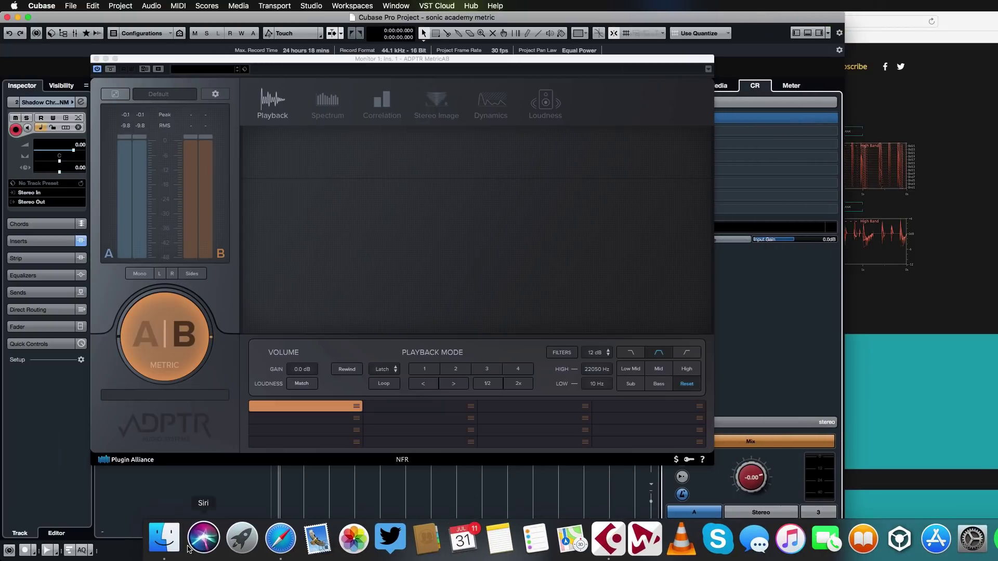
# - Open a Finder window at the right edge and browse to the Music folder
pyautogui.click(182, 550)
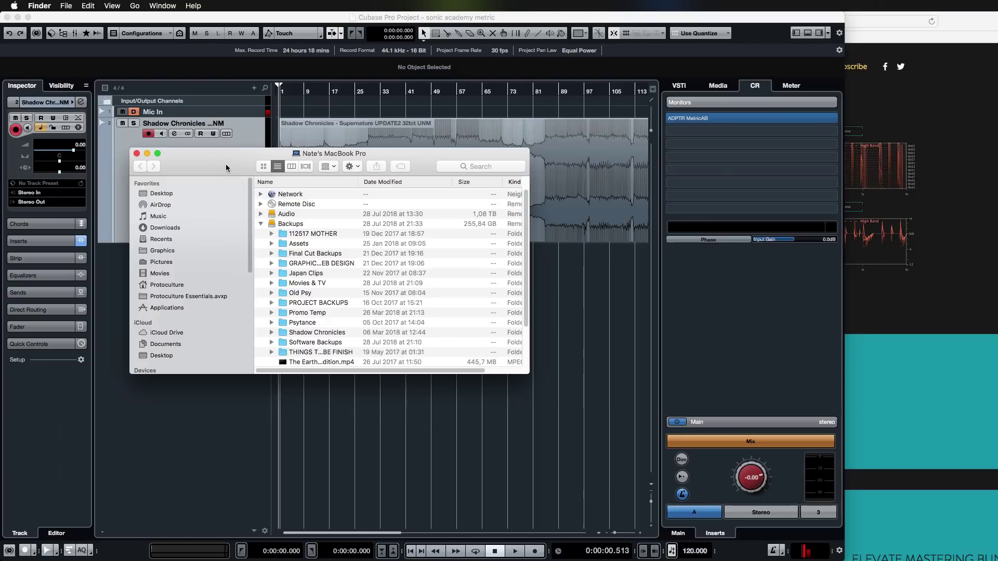
pyautogui.moveTo(311, 159); pyautogui.dragTo(987, 247)
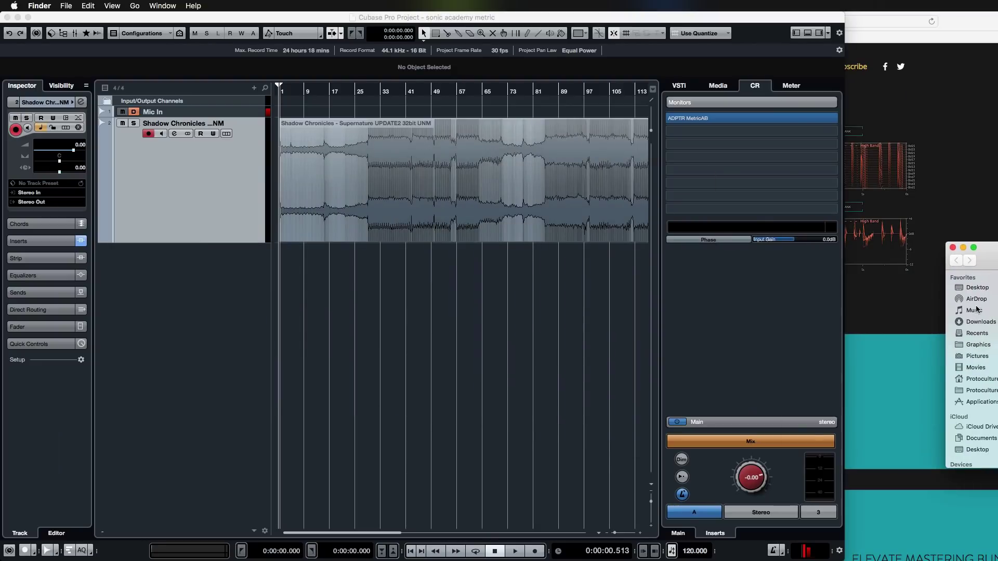
pyautogui.click(976, 308)
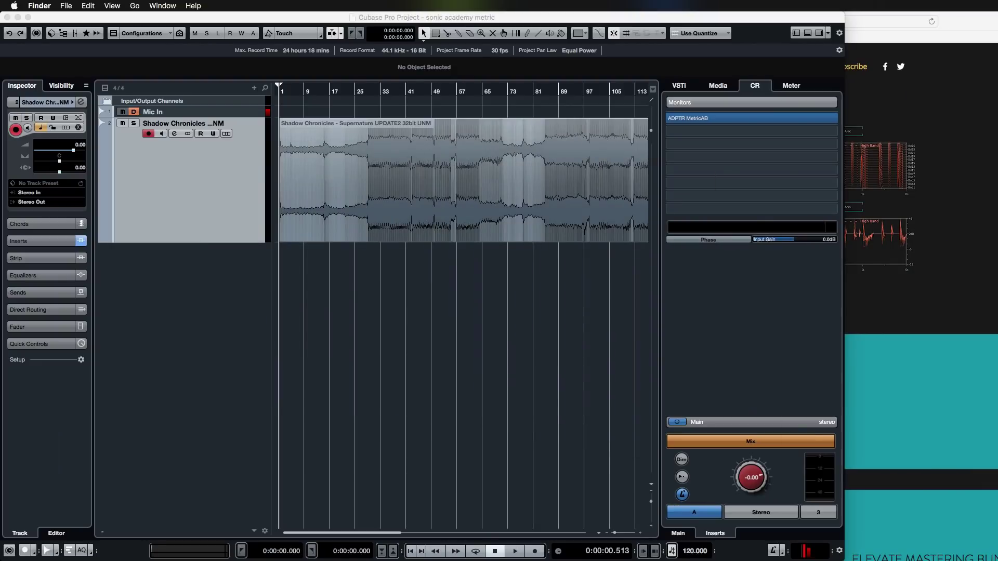
pyautogui.press('super+Tab')
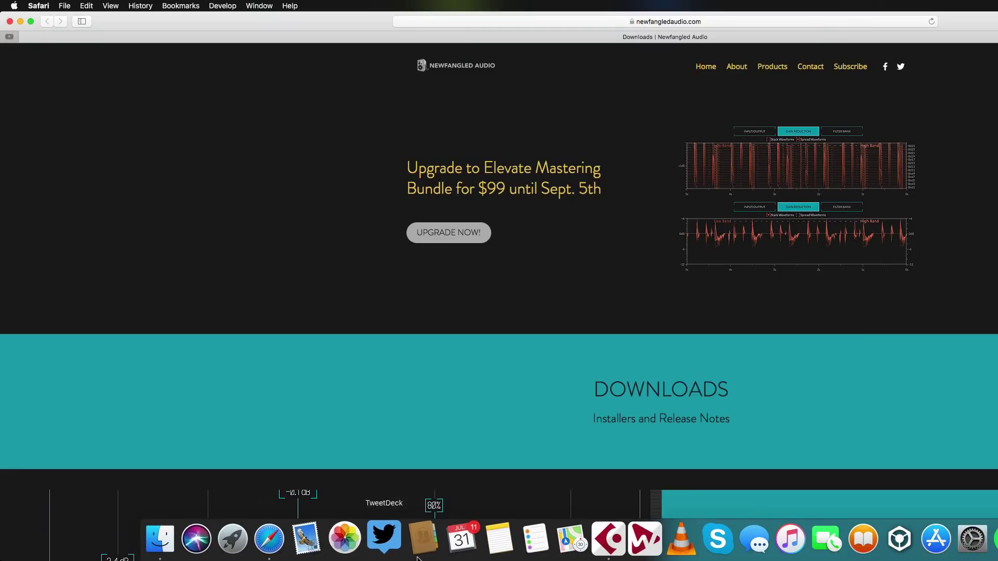
pyautogui.click(609, 555)
pyautogui.click(159, 544)
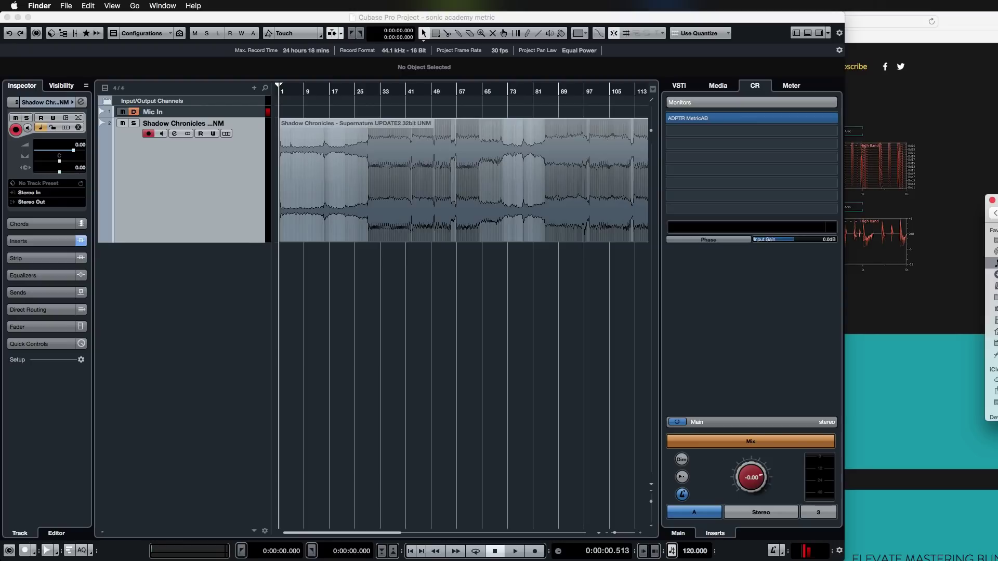
# - Return to AB Tracks Temp and select all three Shadow Chronicles mp3 files
pyautogui.click(995, 214)
pyautogui.moveTo(993, 200); pyautogui.dragTo(385, 203)
pyautogui.click(524, 308)
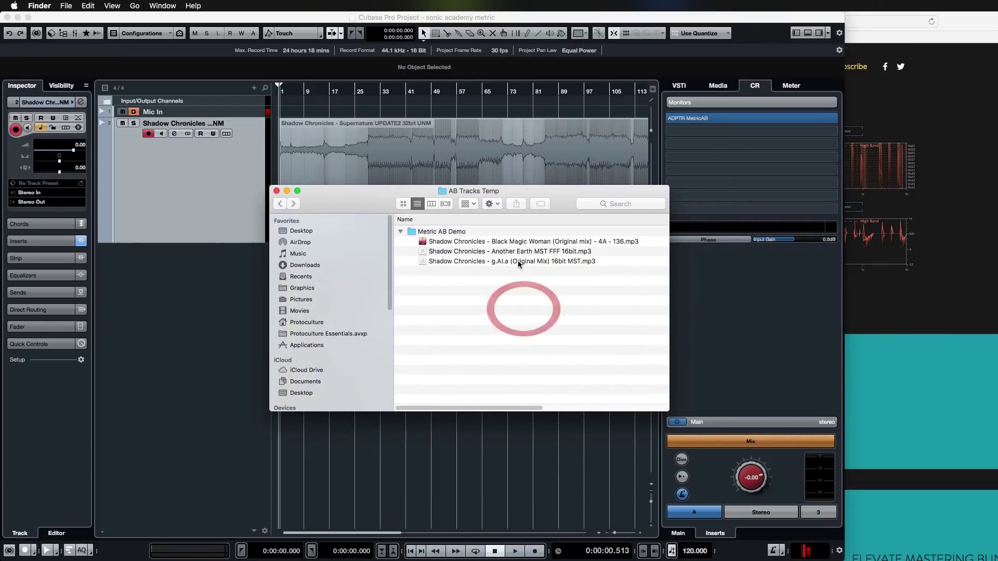
pyautogui.click(518, 262)
pyautogui.keyDown('shift'); pyautogui.click(522, 242); pyautogui.keyUp('shift')
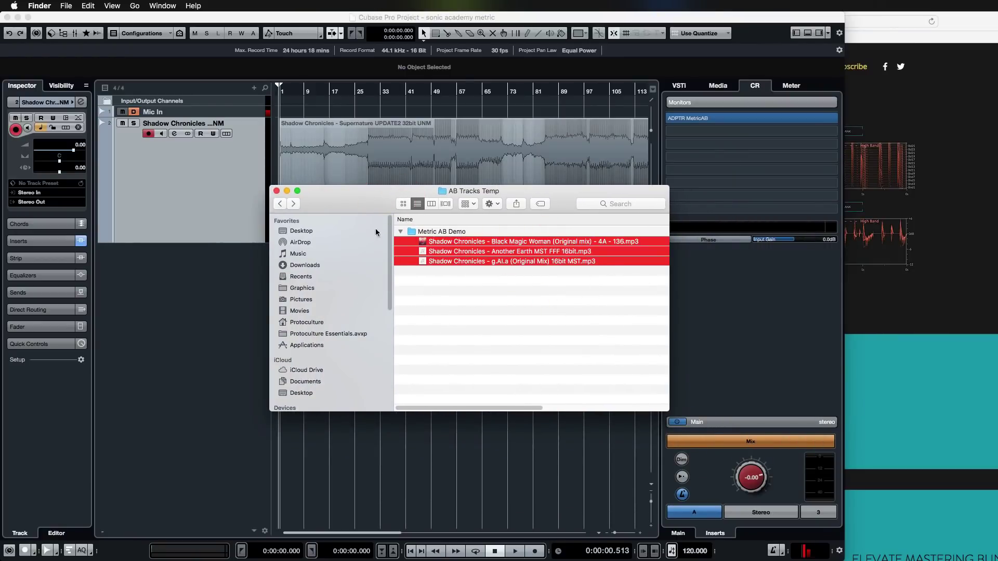
pyautogui.moveTo(343, 207); pyautogui.dragTo(775, 293)
# - Drop the three selected mp3s into MetricAB's reference slots
pyautogui.click(453, 333)
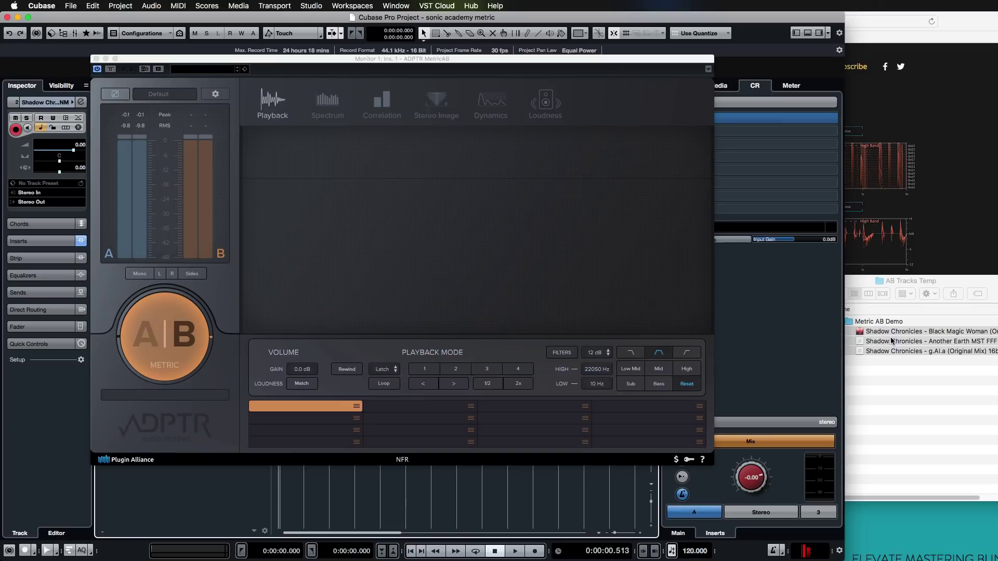
pyautogui.moveTo(892, 336); pyautogui.dragTo(295, 409)
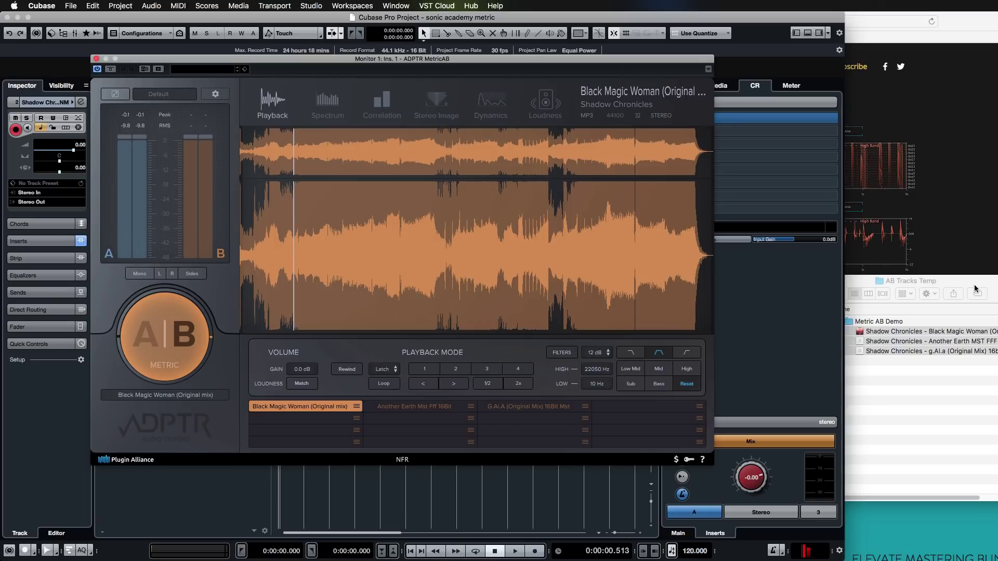
pyautogui.moveTo(974, 289); pyautogui.dragTo(997, 308)
# - Close the Finder window and widen the Cubase project window to fill the screen
pyautogui.click(901, 305)
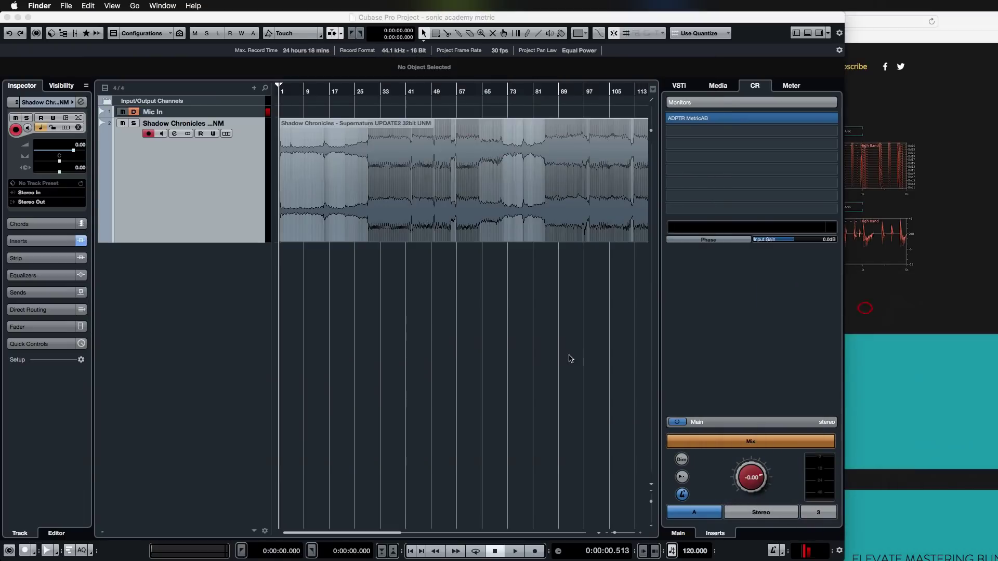
pyautogui.click(509, 470)
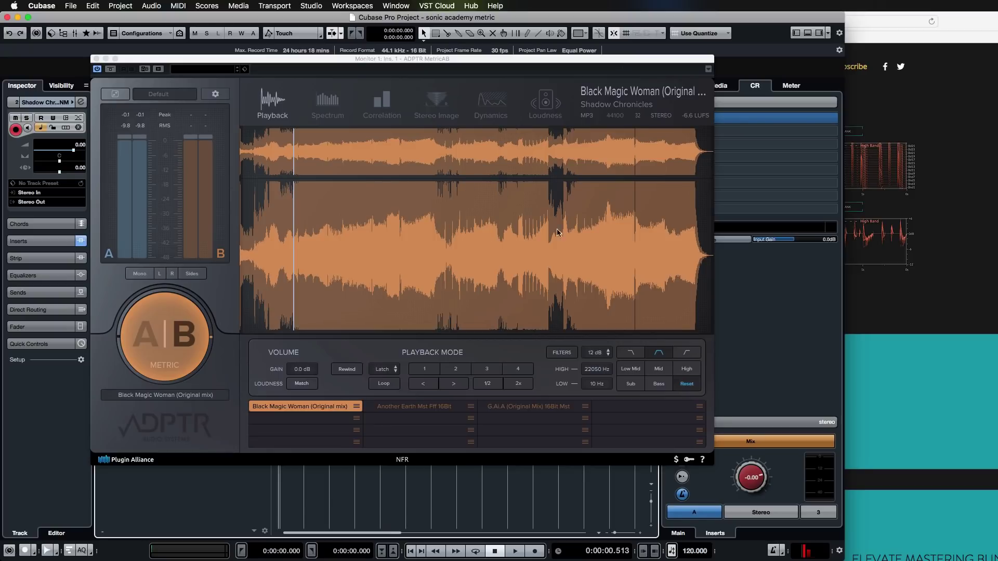
pyautogui.moveTo(839, 559); pyautogui.dragTo(997, 560)
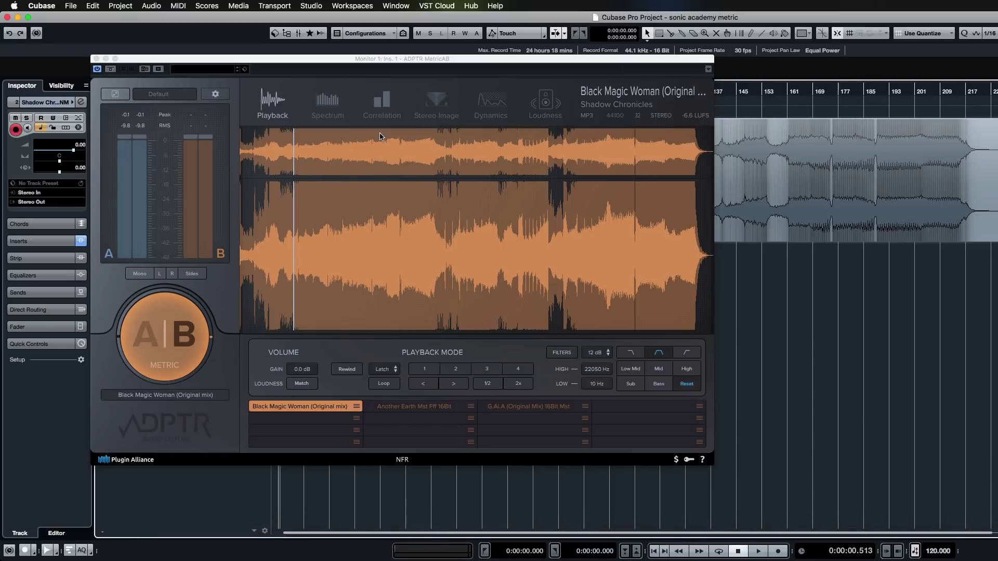
pyautogui.moveTo(396, 59); pyautogui.dragTo(591, 78)
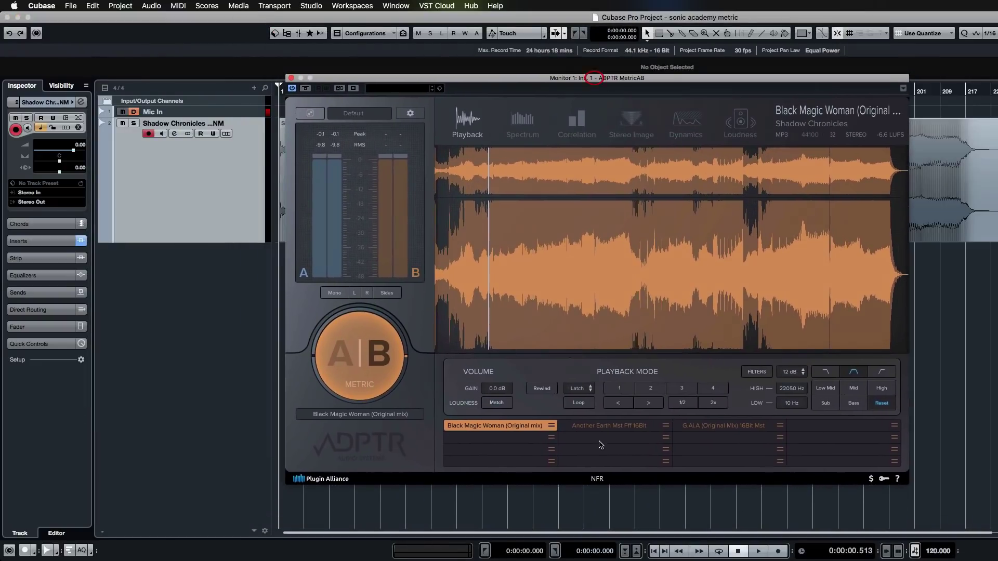
pyautogui.click(608, 427)
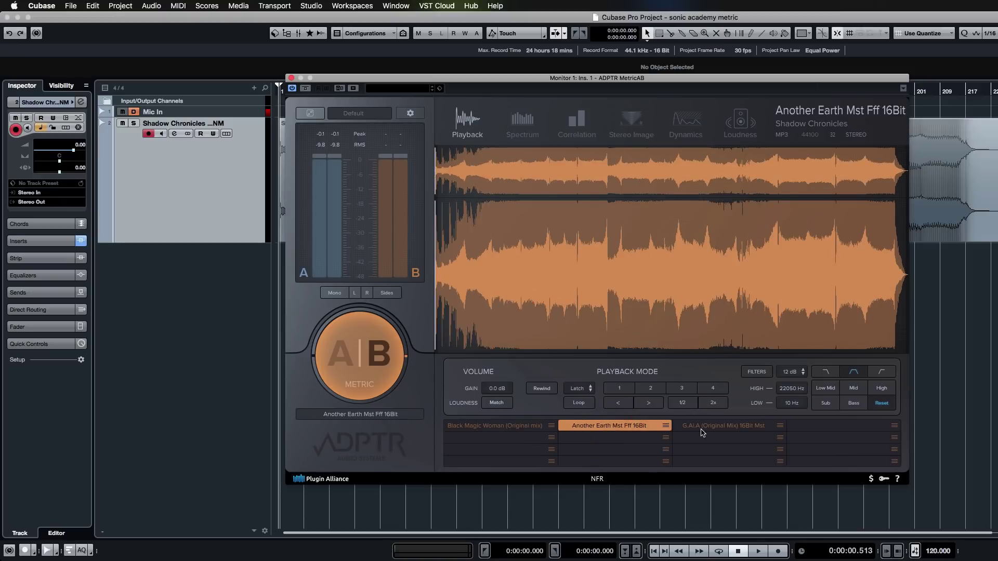
pyautogui.click(724, 432)
pyautogui.click(618, 429)
pyautogui.click(514, 428)
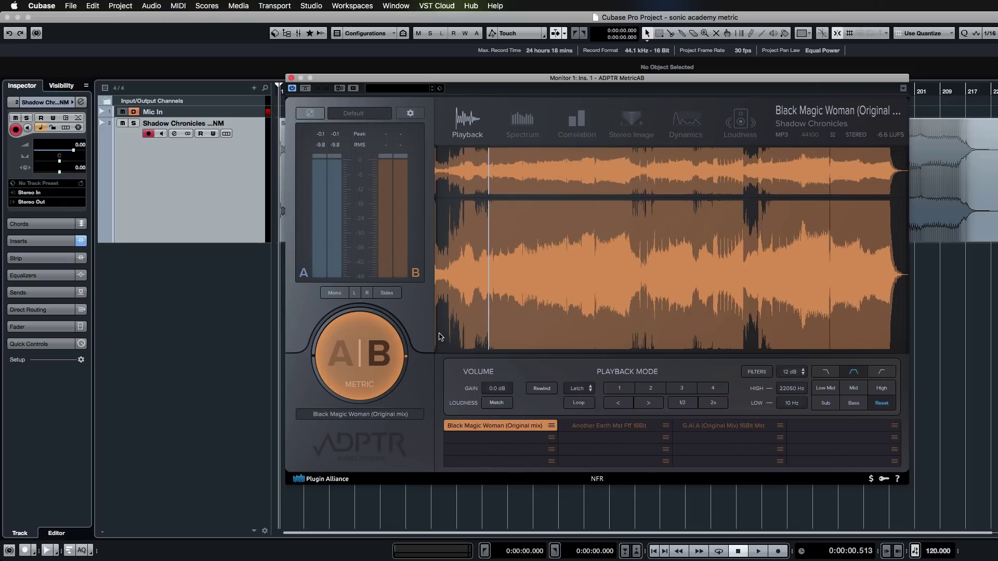
pyautogui.click(599, 423)
pyautogui.click(679, 437)
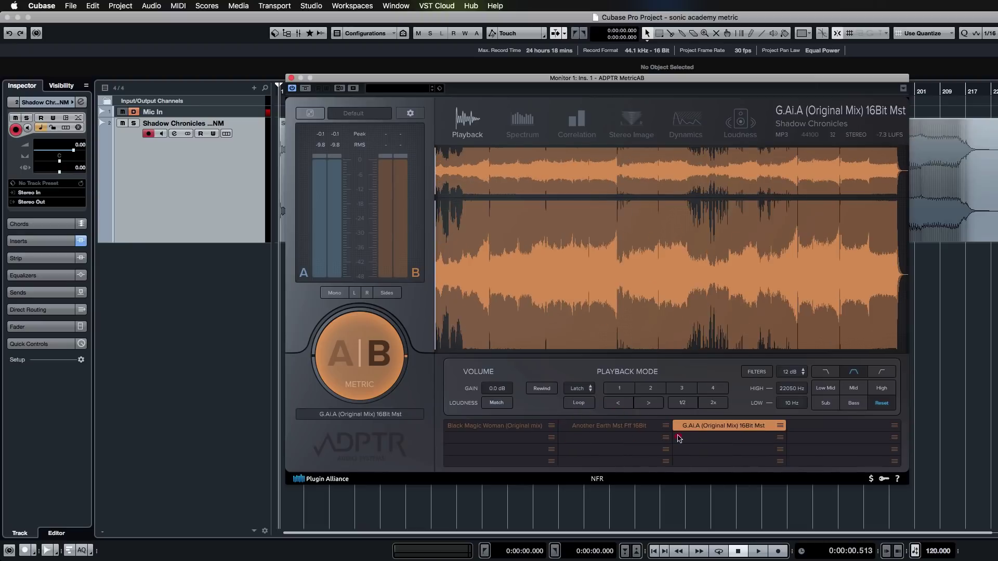
pyautogui.click(481, 427)
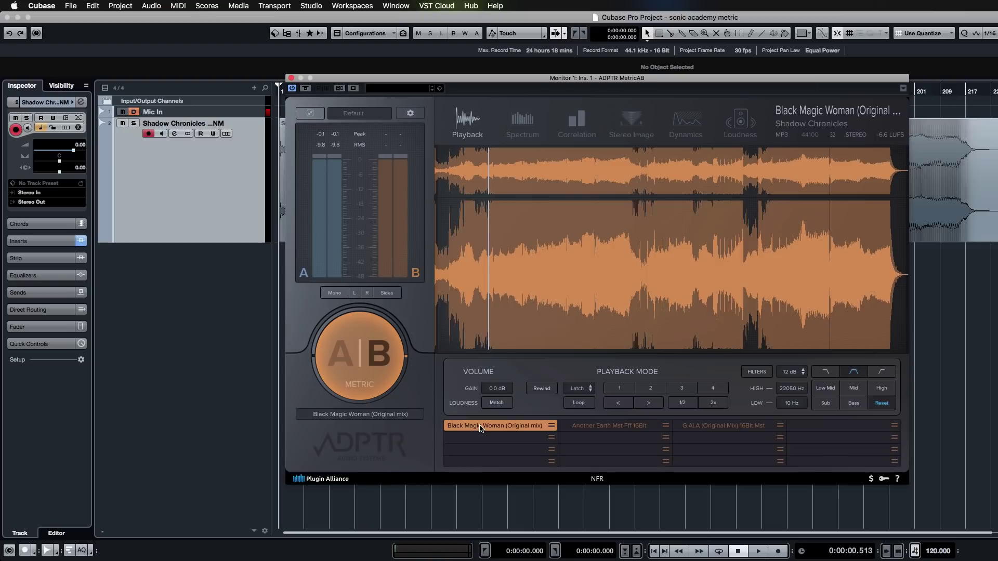
pyautogui.moveTo(523, 83); pyautogui.dragTo(514, 57)
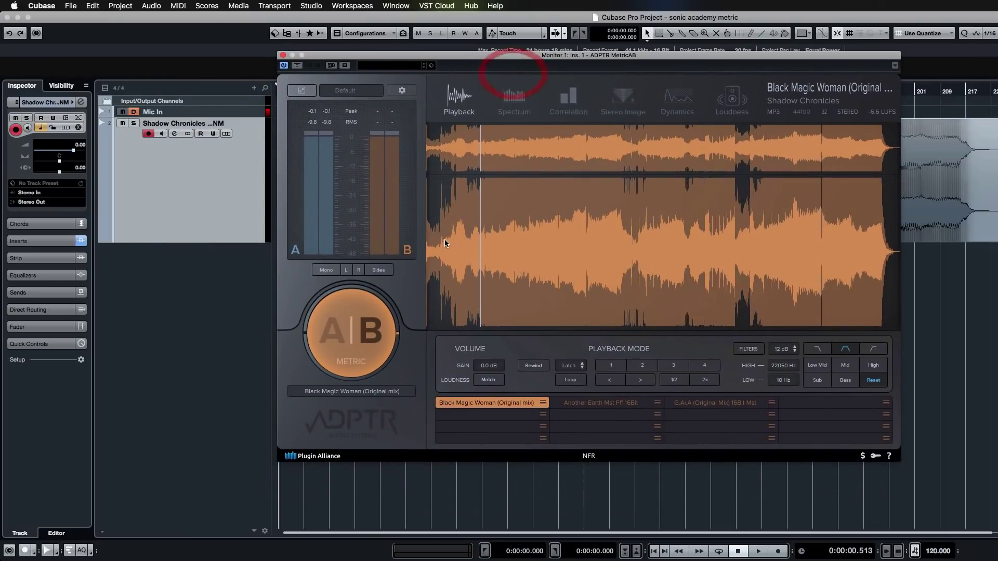
# - Collapse MetricAB to its compact view, rewind to the start, and select the A side
pyautogui.click(302, 92)
pyautogui.click(300, 93)
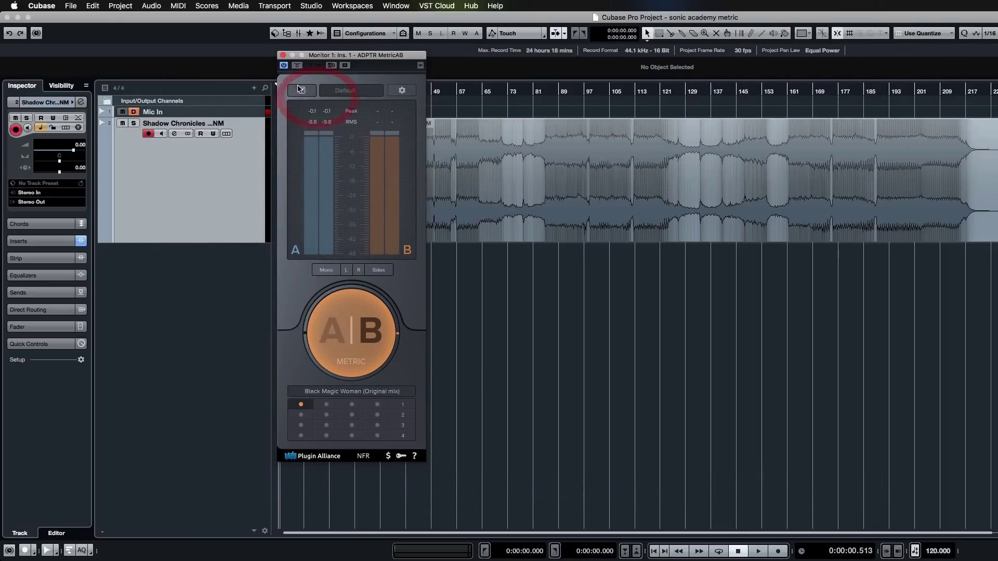
pyautogui.click(297, 94)
pyautogui.moveTo(333, 55); pyautogui.dragTo(430, 52)
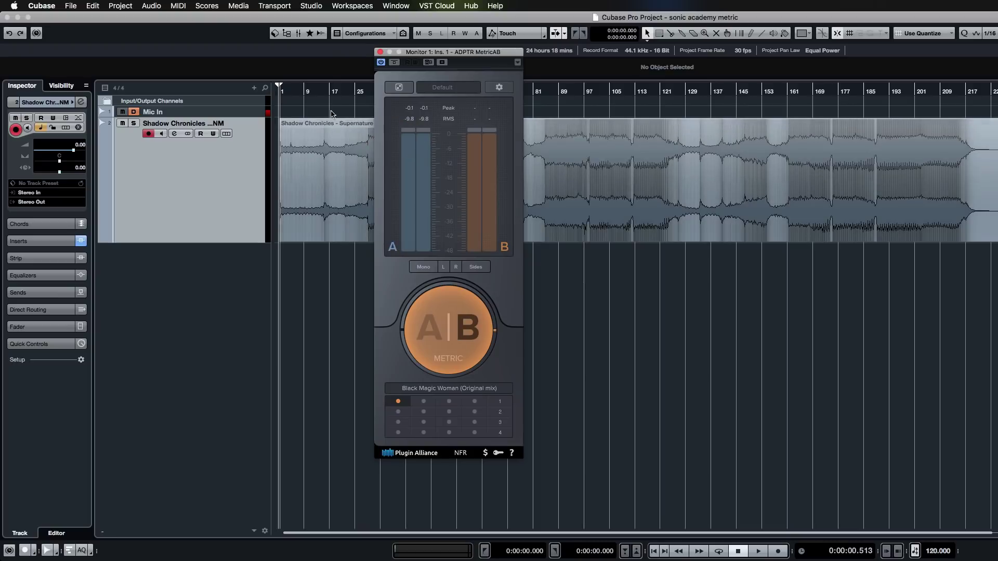
pyautogui.click(275, 92)
pyautogui.click(448, 328)
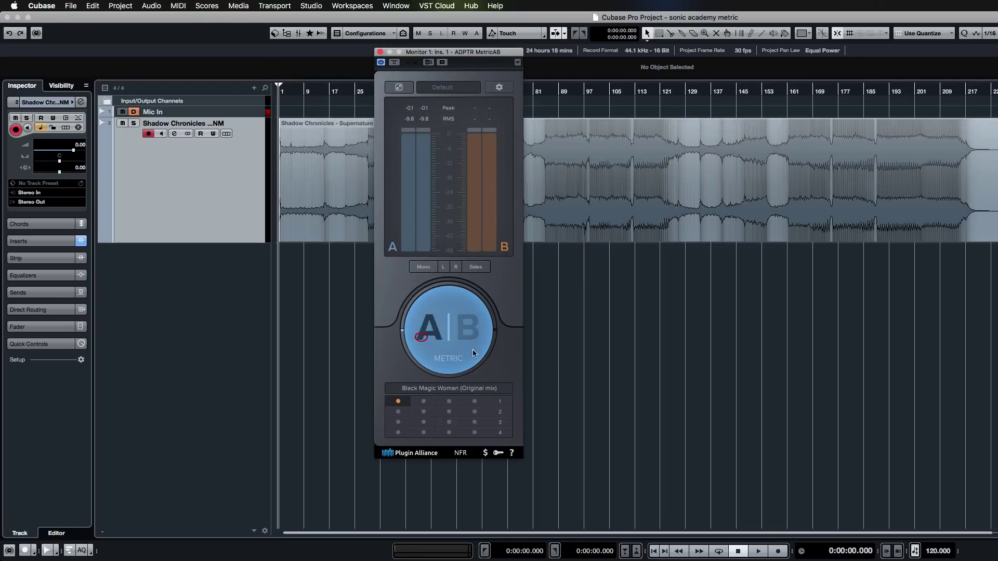
pyautogui.moveTo(467, 64); pyautogui.dragTo(625, 124)
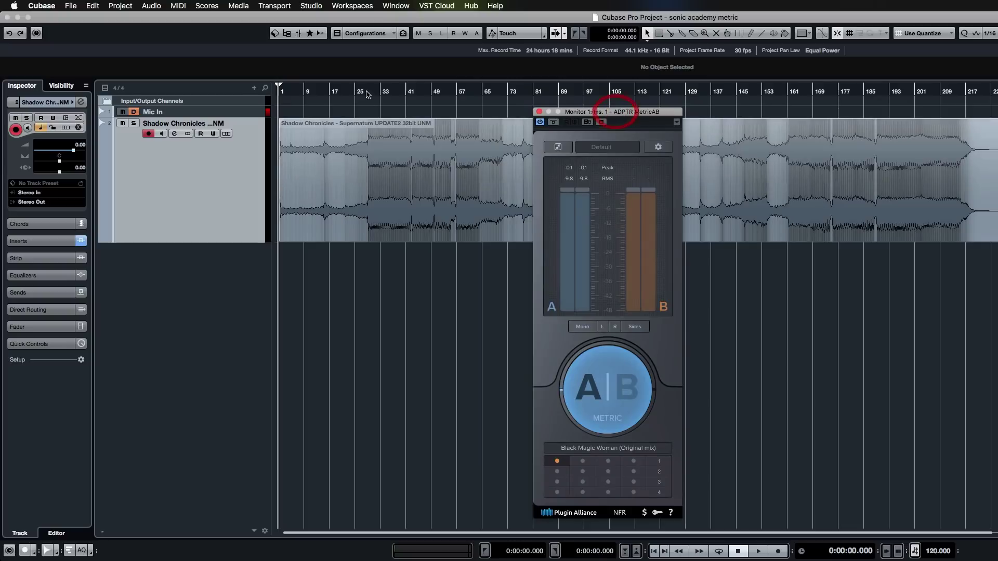
# - Play short passages from around bar 25 and bar 29
pyautogui.click(355, 93)
pyautogui.press('space')
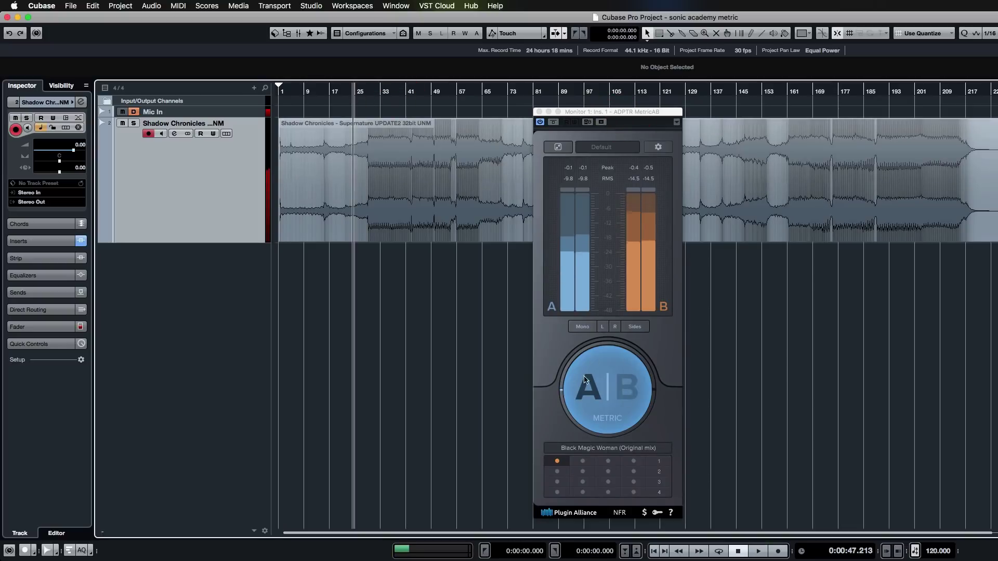
pyautogui.press('space')
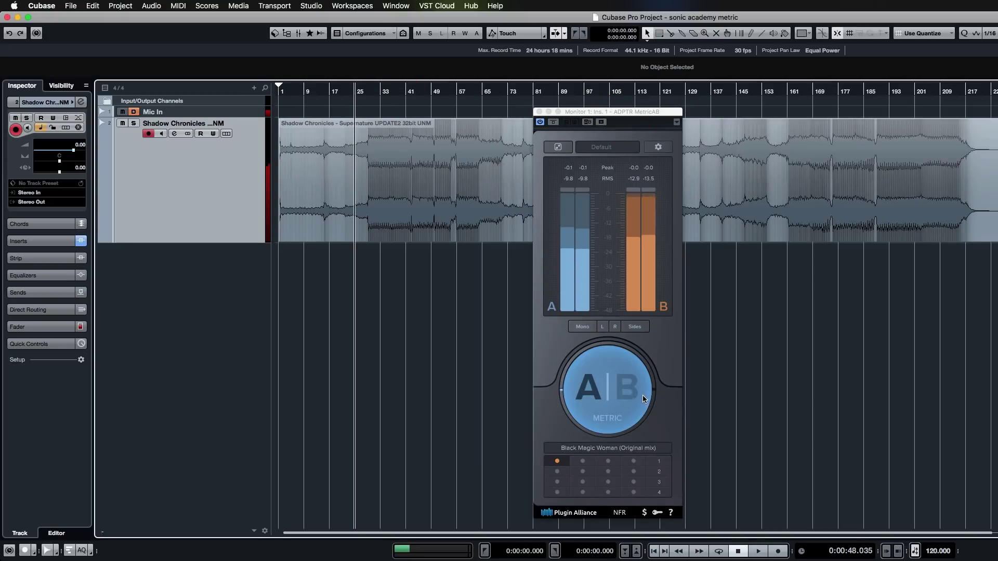
pyautogui.click(368, 91)
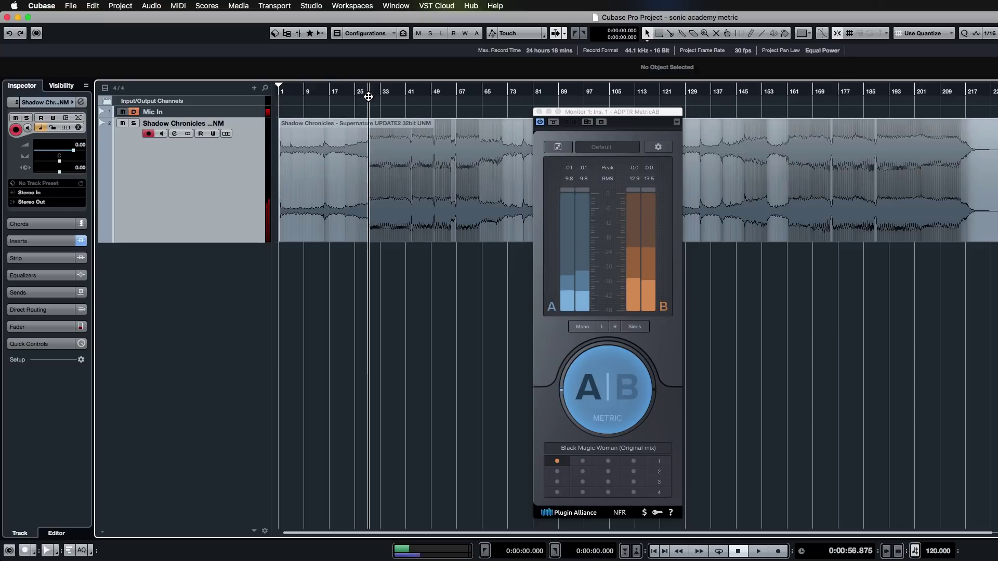
pyautogui.press('space')
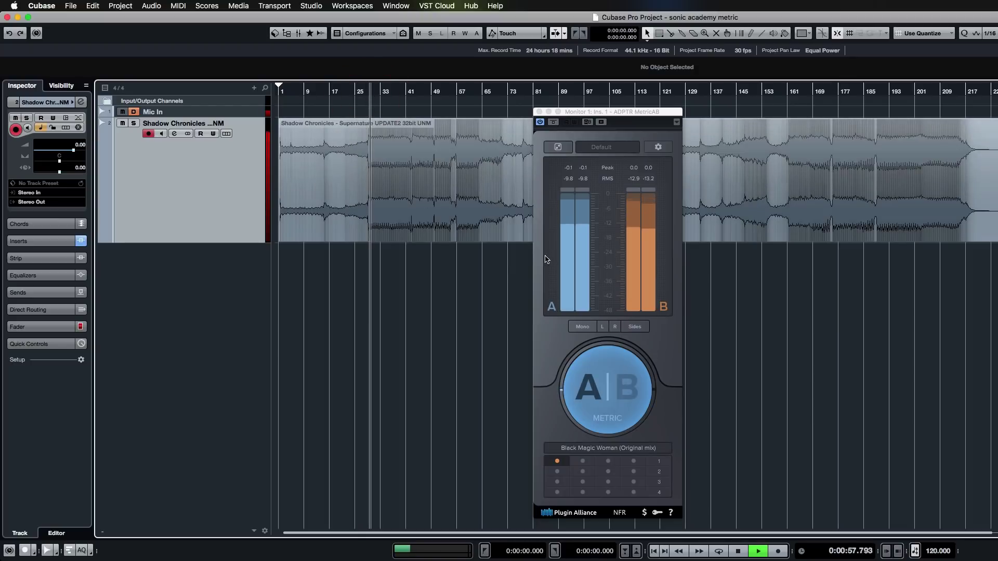
pyautogui.press('space')
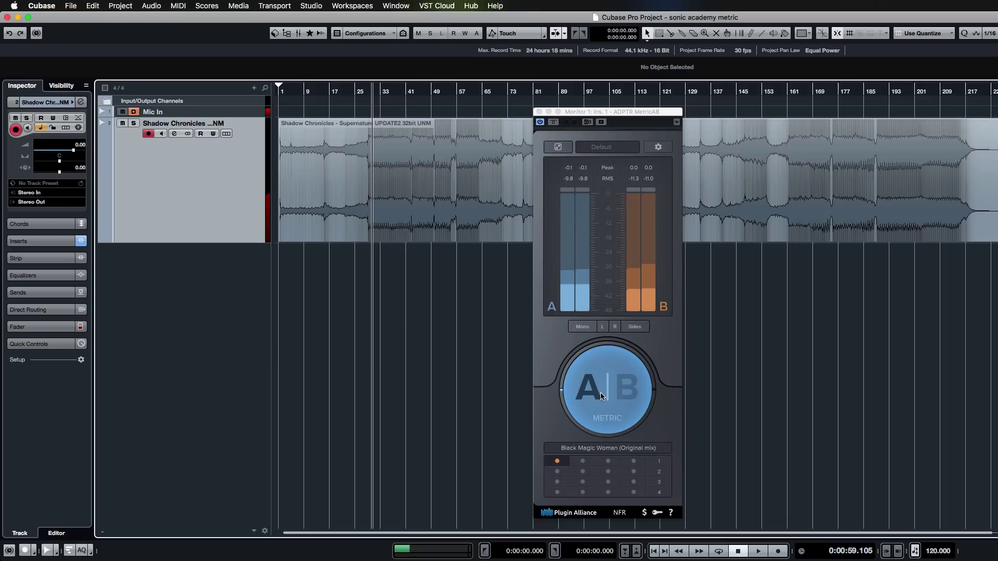
# - Toggle between mix and reference during playback, end on the mix, and move MetricAB left
pyautogui.press('space')
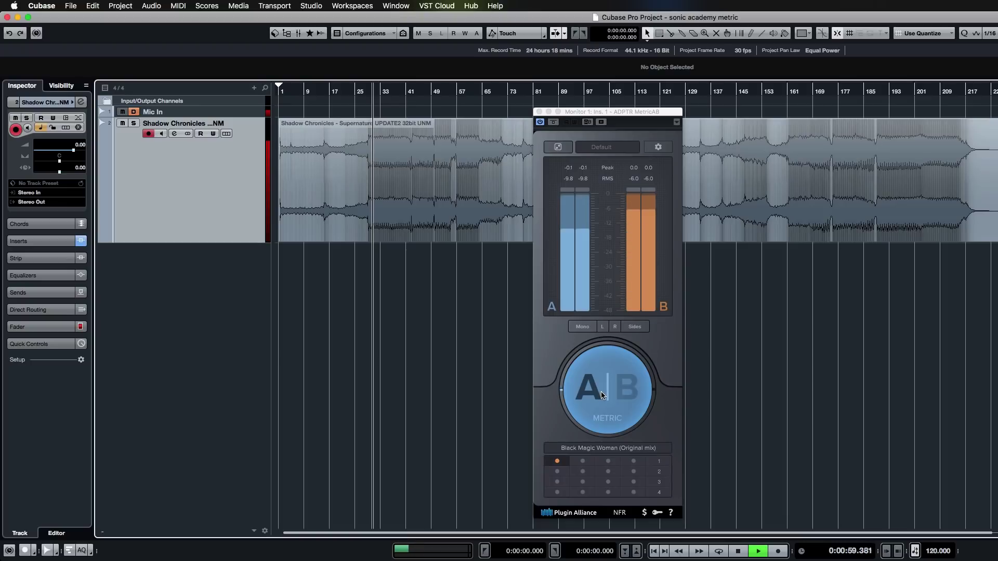
pyautogui.click(602, 395)
pyautogui.click(602, 395)
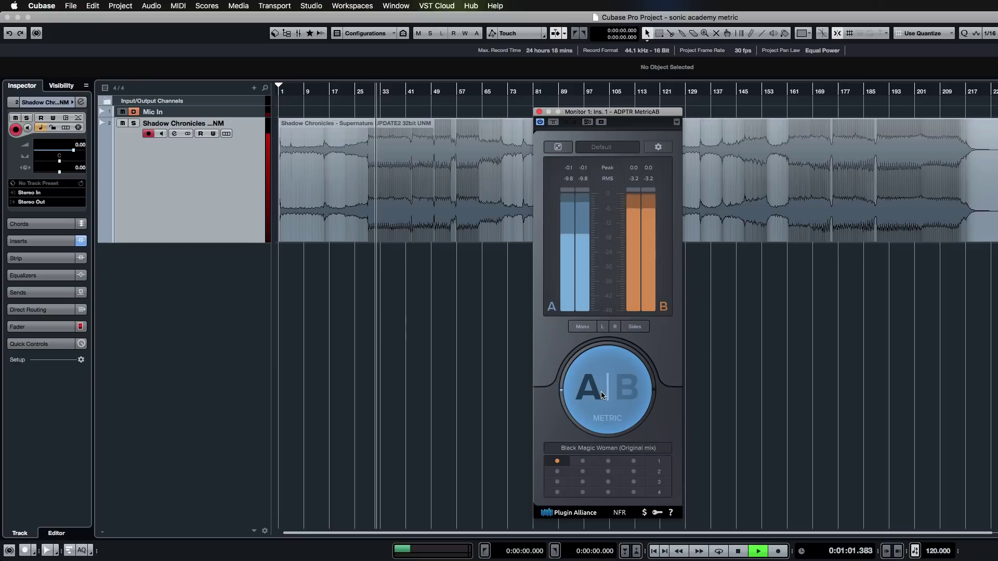
pyautogui.click(602, 395)
pyautogui.press('space')
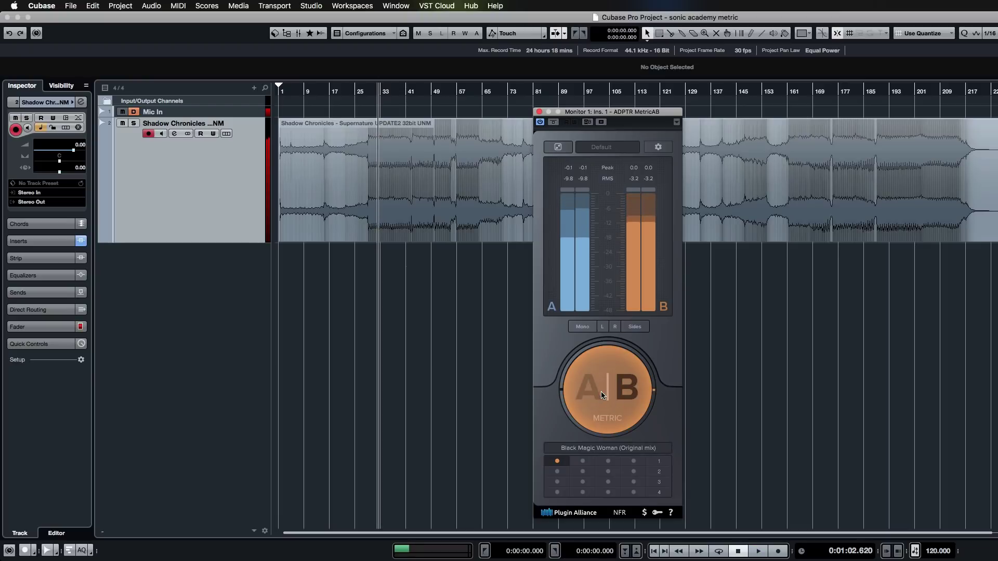
pyautogui.click(602, 395)
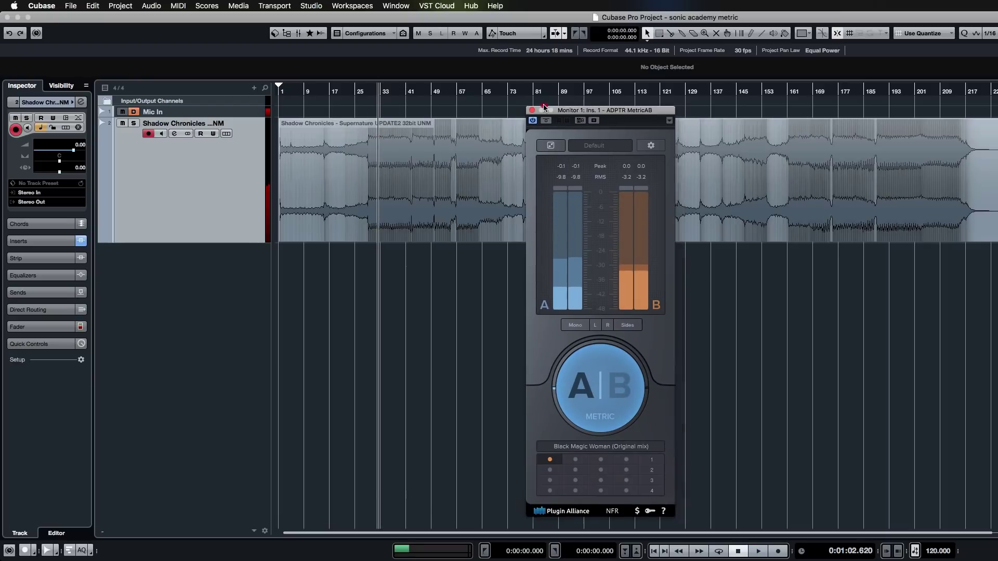
pyautogui.moveTo(585, 111); pyautogui.dragTo(367, 80)
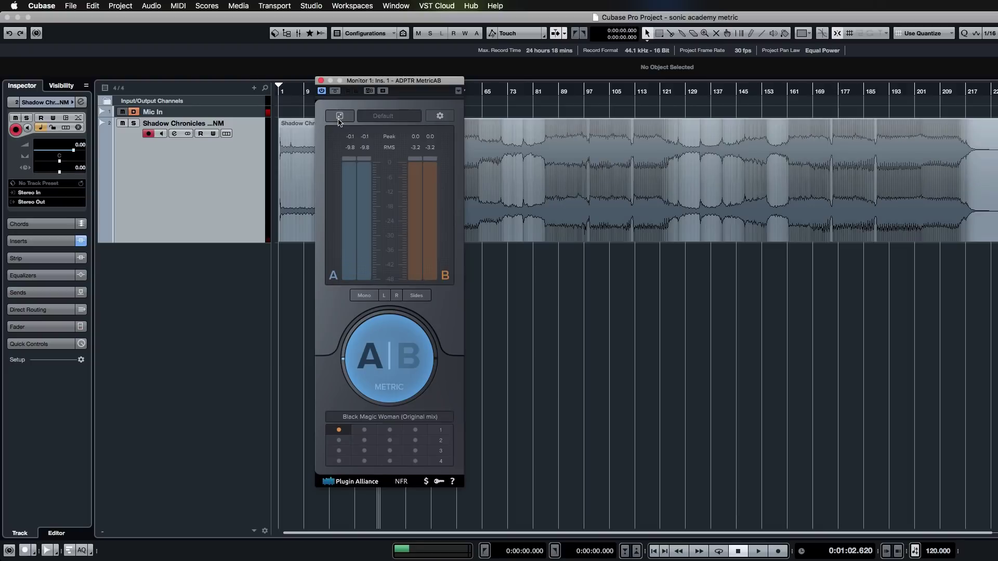
# - Expand MetricAB to full view, reposition it, and keep Latch as the playback mode
pyautogui.click(339, 117)
pyautogui.moveTo(481, 82); pyautogui.dragTo(346, 59)
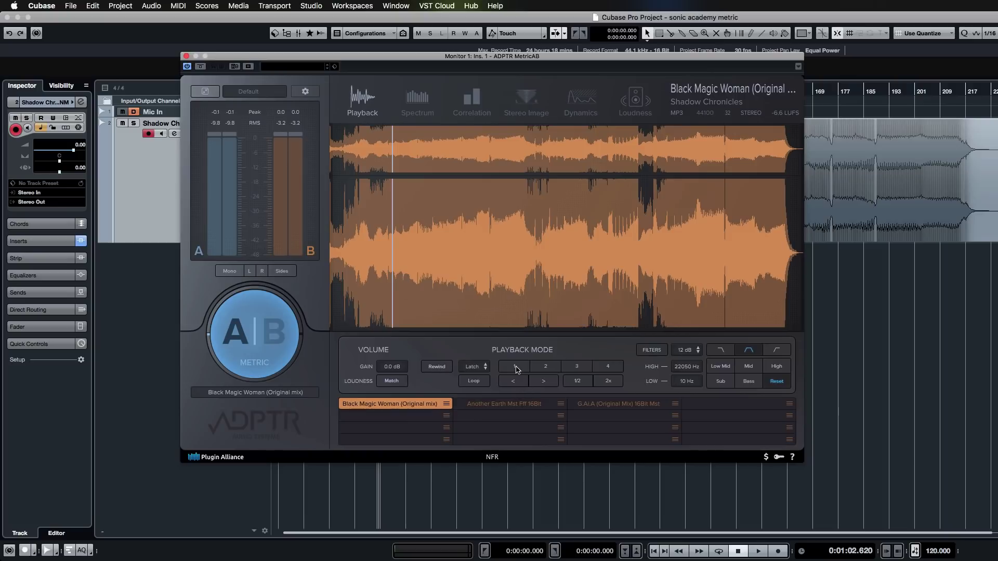
pyautogui.click(480, 367)
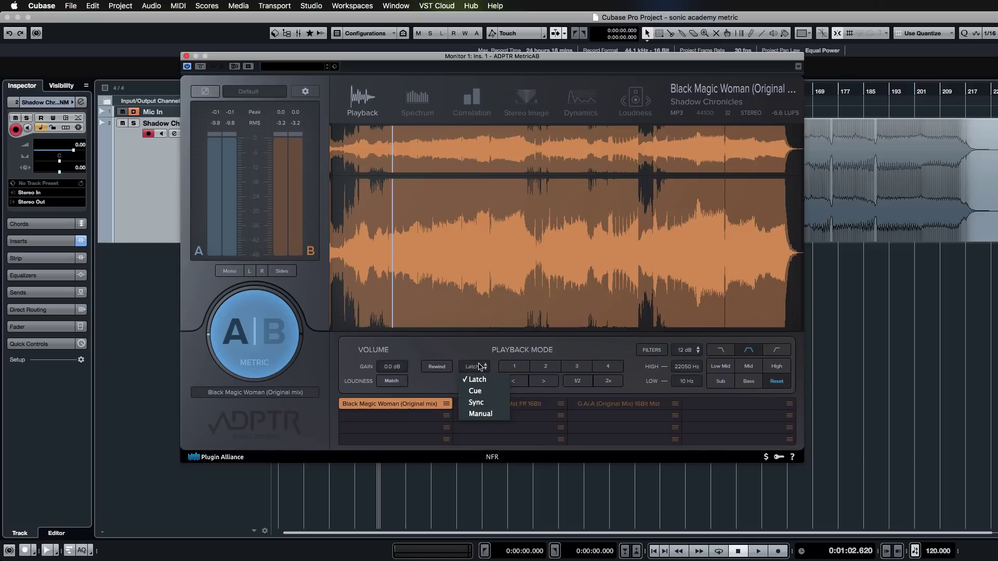
pyautogui.click(476, 311)
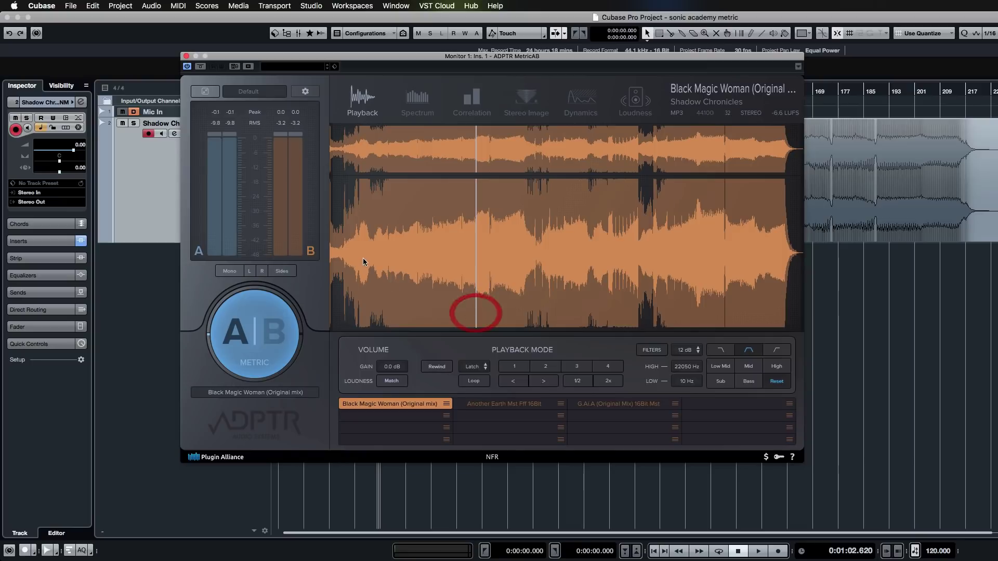
# - Play from points in the reference waveform, toggling B and back to A, then stop
pyautogui.click(368, 259)
pyautogui.click(399, 263)
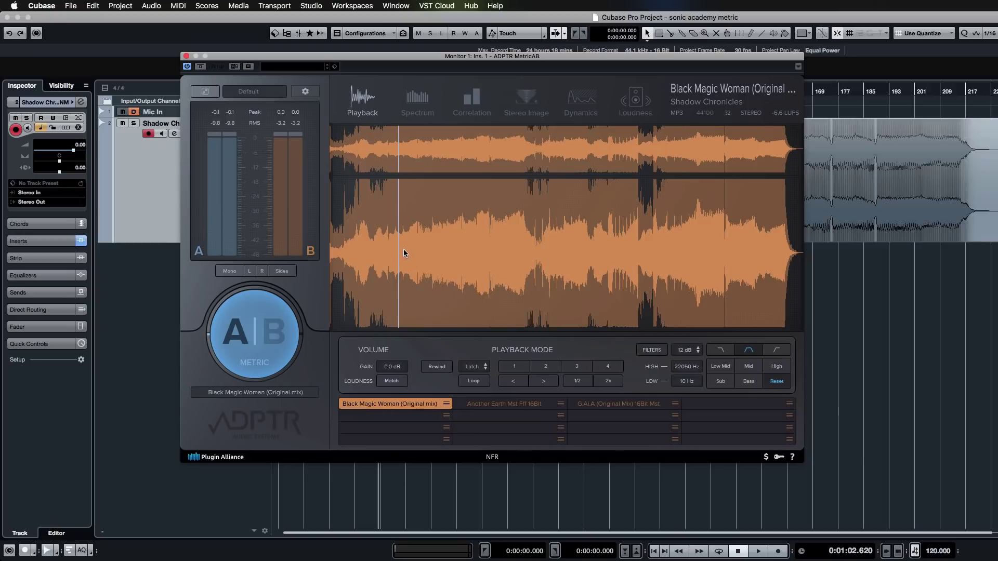
pyautogui.click(451, 262)
pyautogui.press('space')
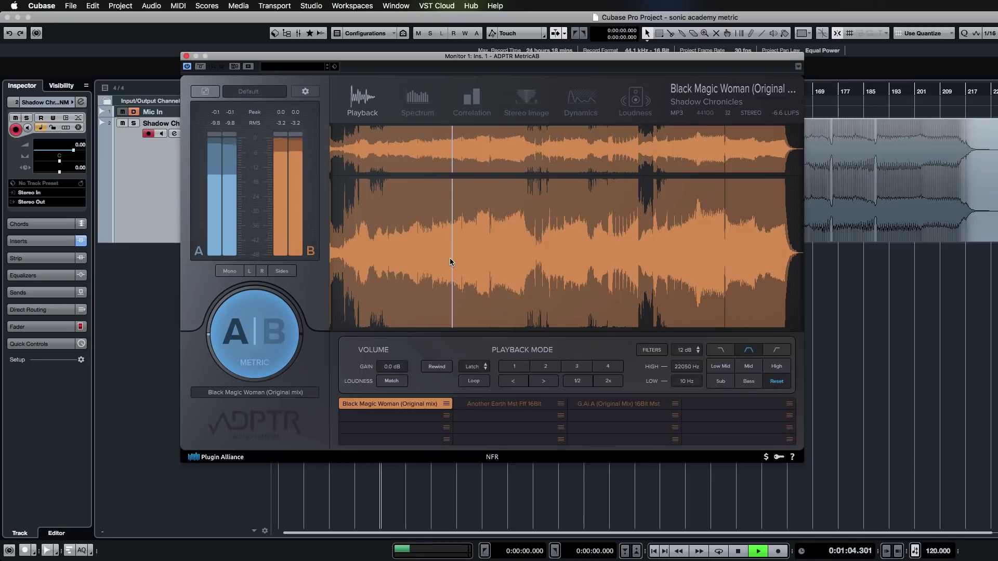
pyautogui.click(477, 260)
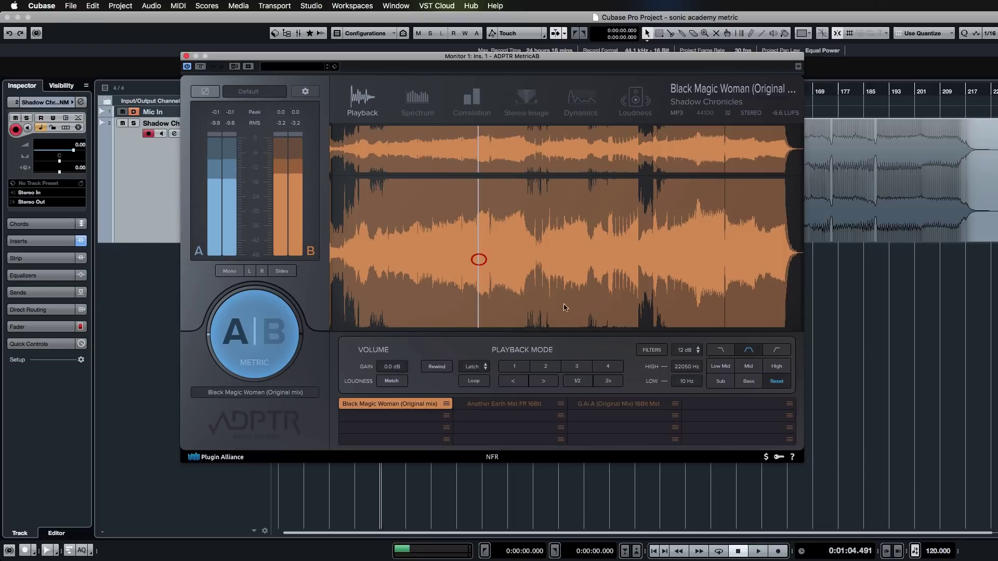
pyautogui.click(269, 328)
pyautogui.click(269, 328)
pyautogui.click(417, 275)
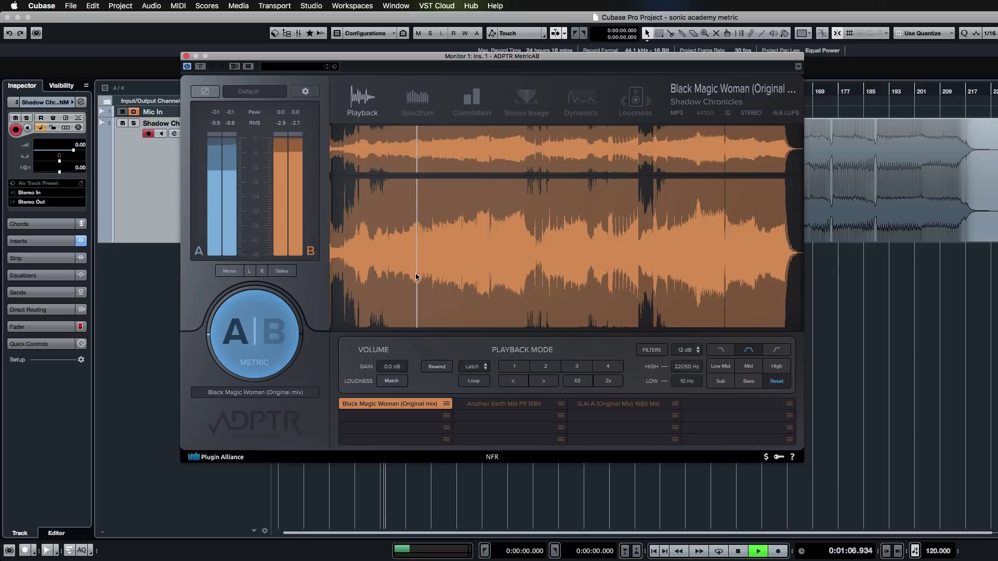
pyautogui.press('space')
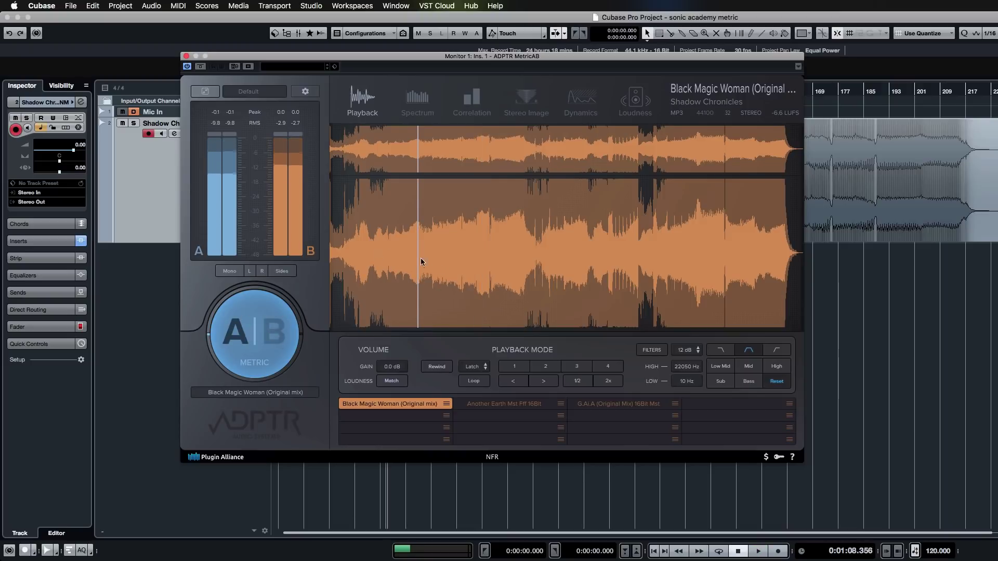
# - Select Cue playback mode and set cue point 1 early in the reference waveform
pyautogui.click(476, 367)
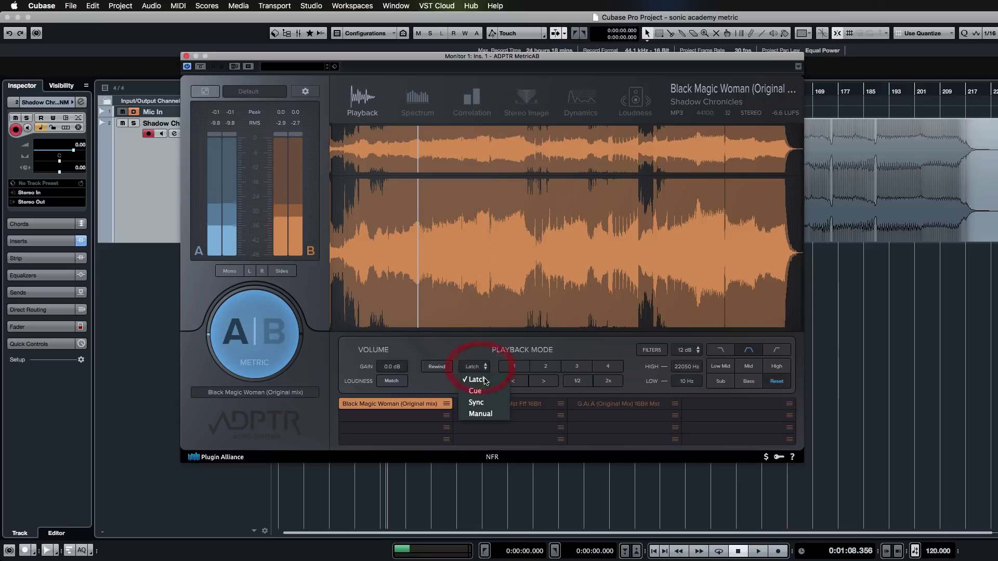
pyautogui.click(475, 391)
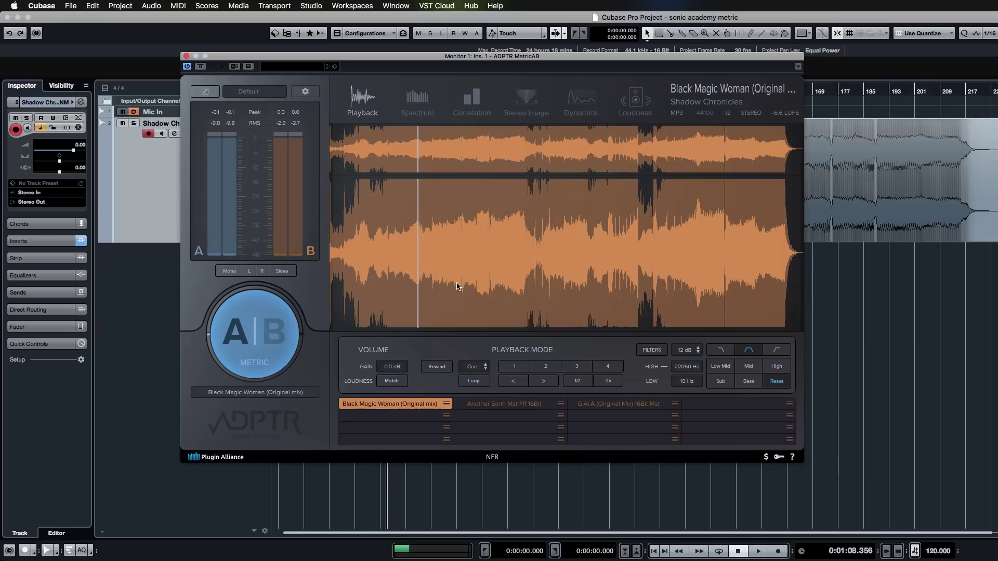
pyautogui.click(379, 269)
pyautogui.click(437, 269)
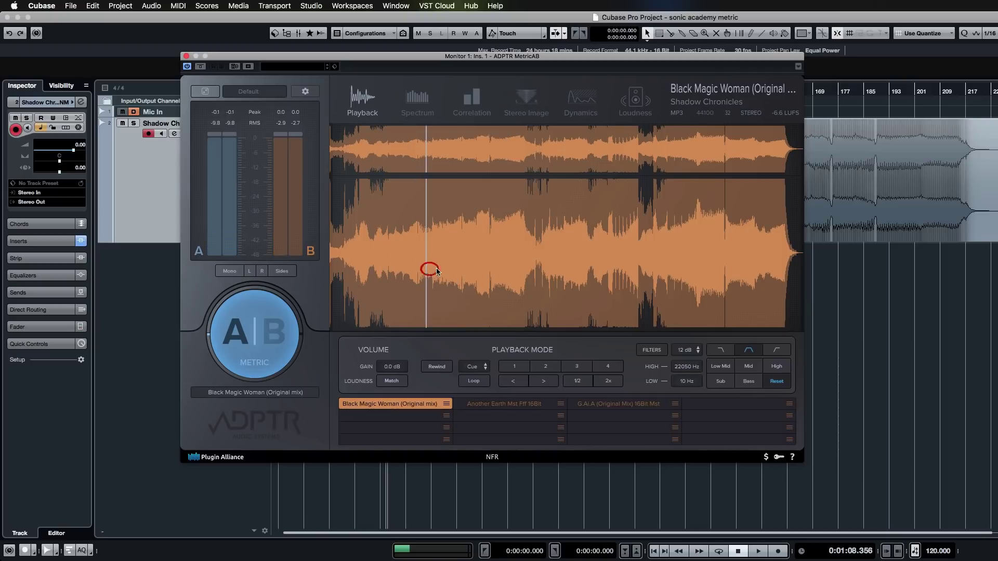
pyautogui.click(435, 273)
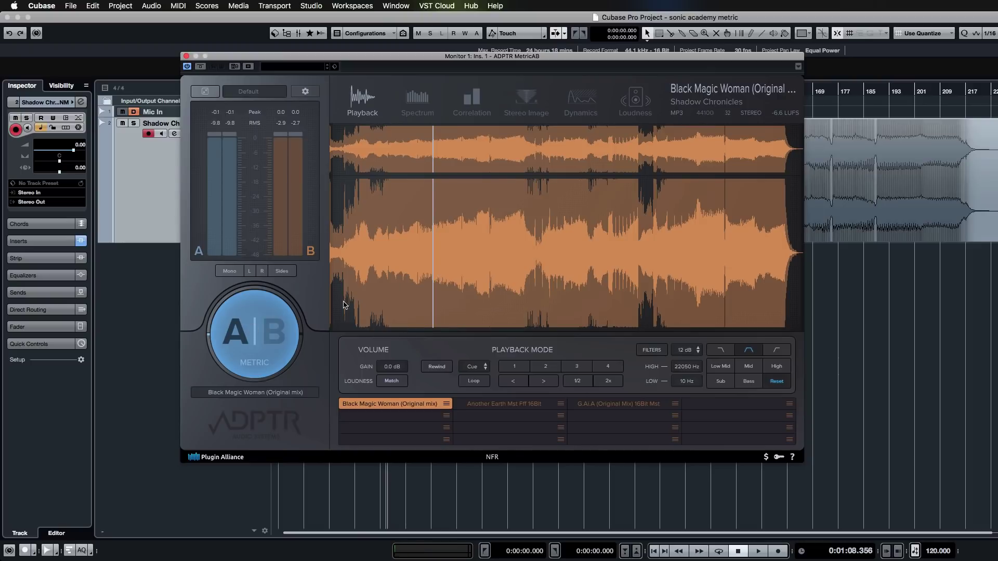
pyautogui.click(368, 284)
pyautogui.click(385, 276)
pyautogui.click(525, 368)
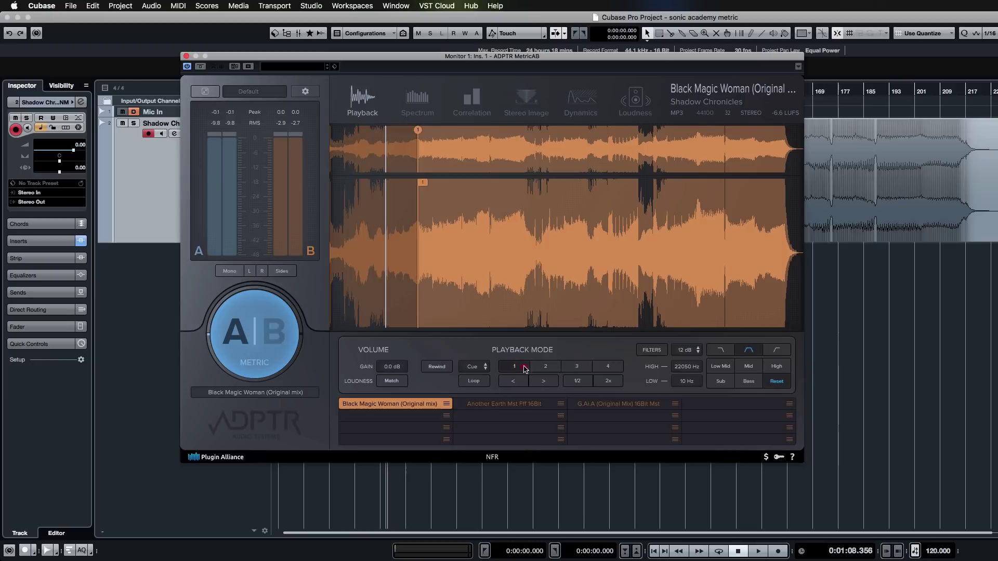
pyautogui.moveTo(422, 182); pyautogui.dragTo(391, 185)
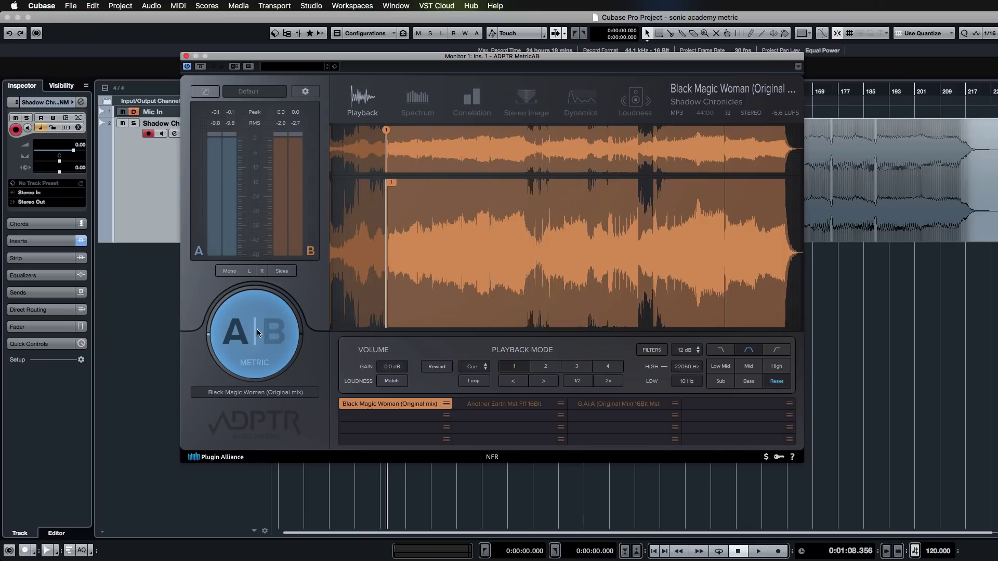
# - Play and switch between reference and mix twice before stopping
pyautogui.press('space')
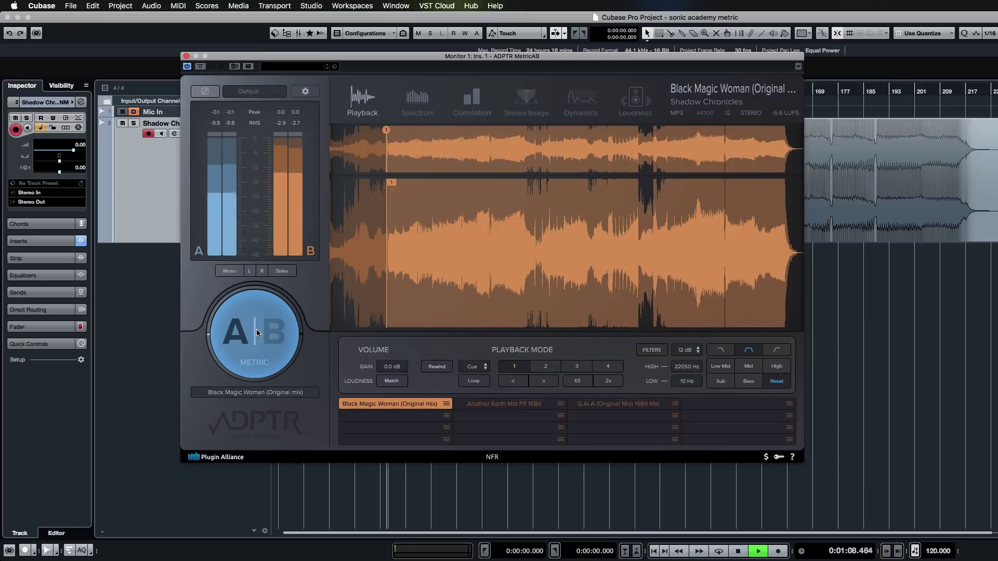
pyautogui.click(257, 329)
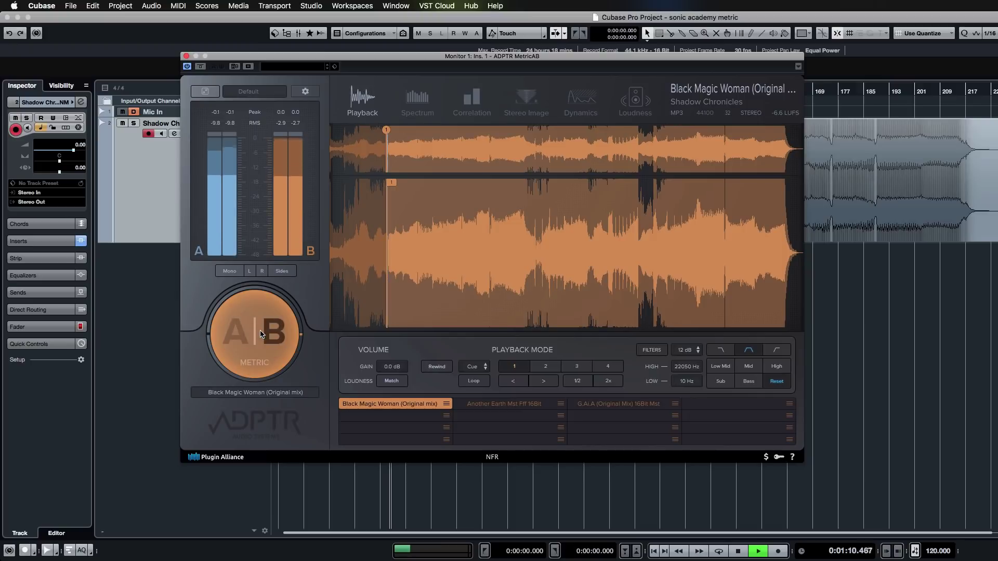
pyautogui.click(260, 333)
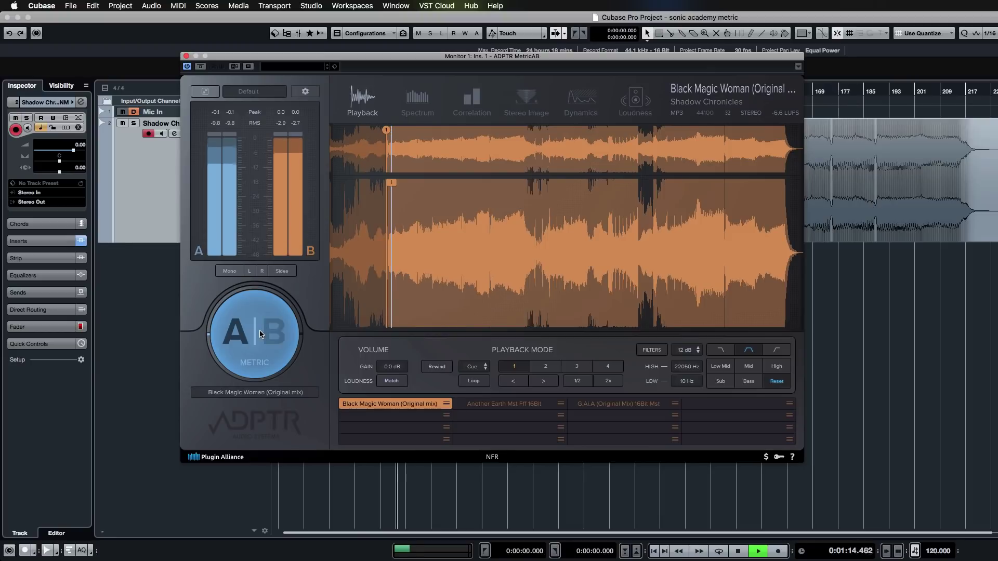
pyautogui.click(261, 334)
pyautogui.click(262, 336)
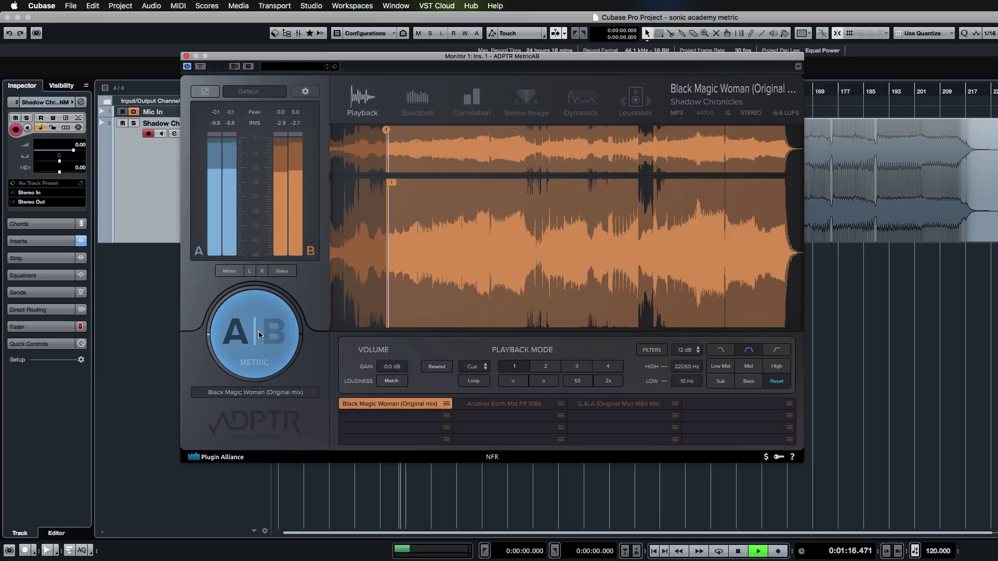
pyautogui.press('space')
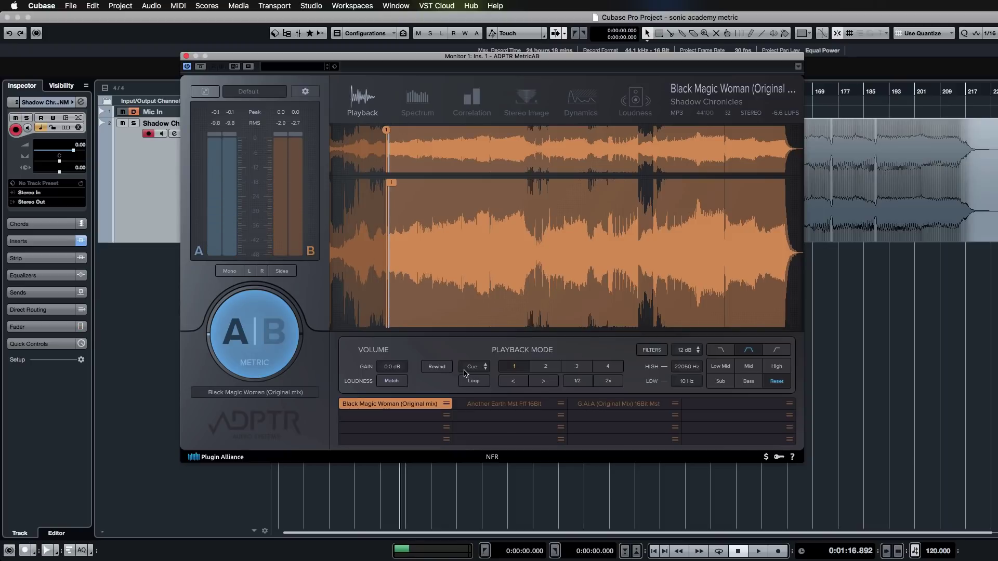
# - Play again, audition the reference, stop, and return to the mix
pyautogui.press('space')
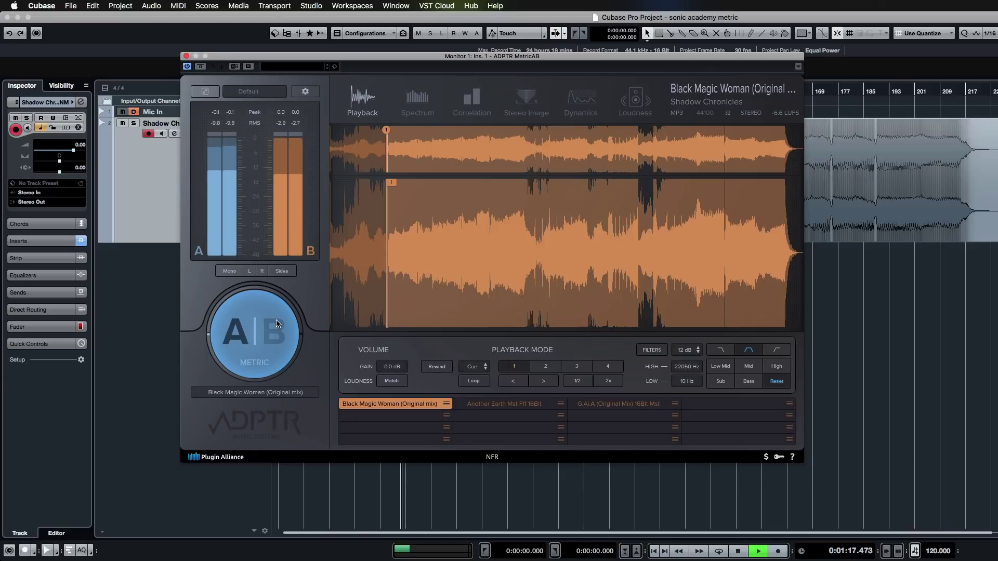
pyautogui.click(272, 329)
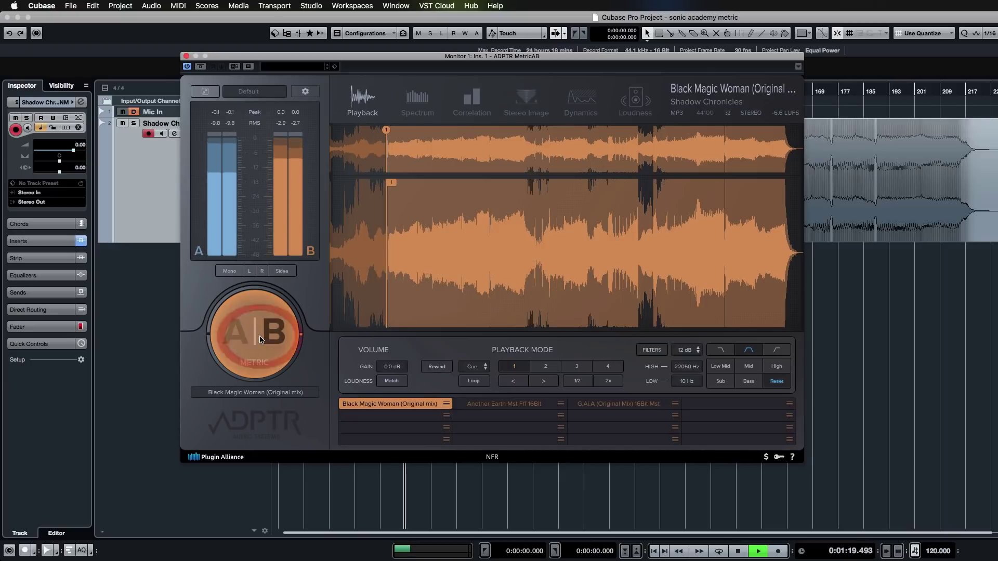
pyautogui.press('space')
pyautogui.click(250, 341)
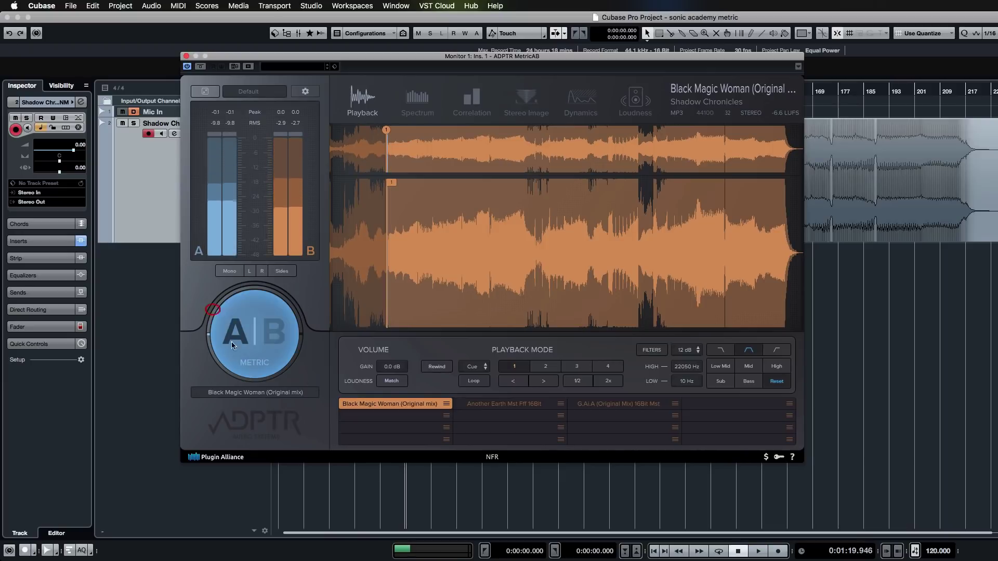
pyautogui.click(486, 367)
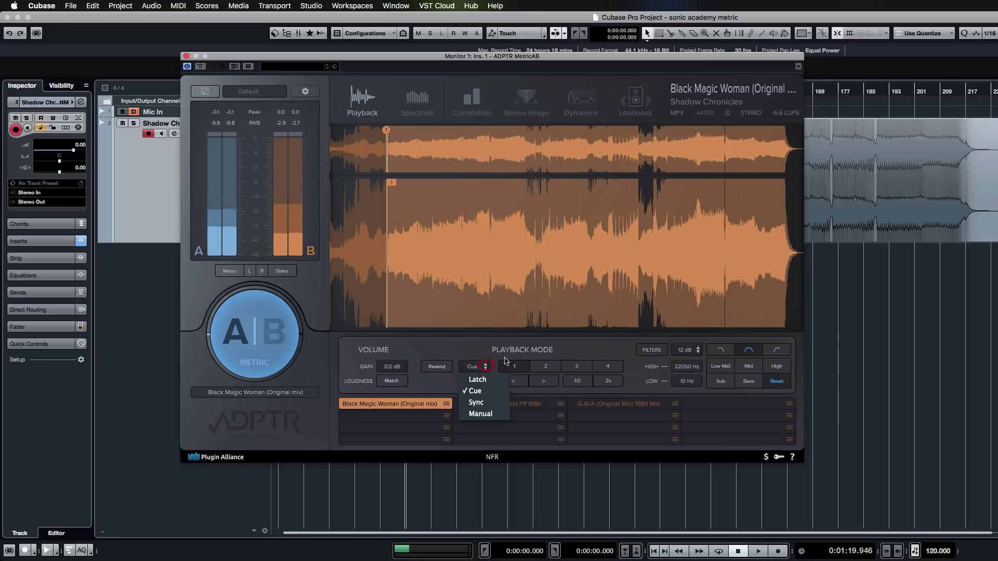
# - Switch MetricAB's playback mode to Sync and move its window to reveal the track
pyautogui.click(476, 402)
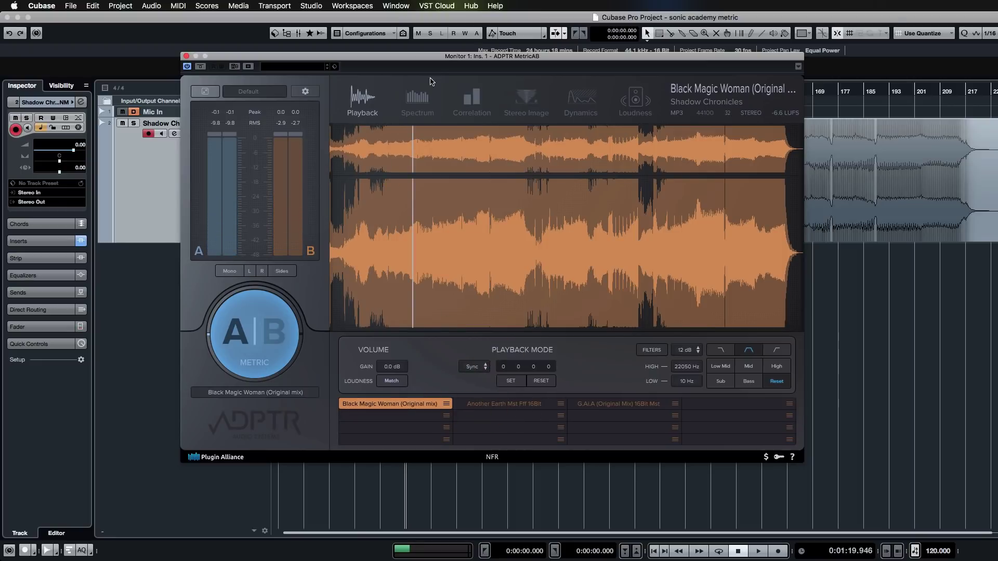
pyautogui.moveTo(346, 71); pyautogui.dragTo(259, 120)
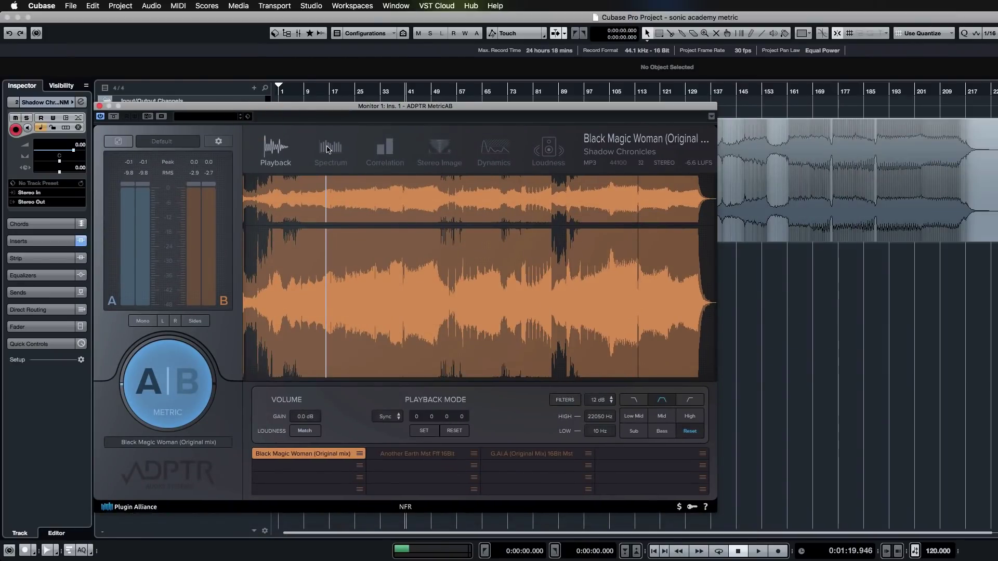
pyautogui.moveTo(445, 106); pyautogui.dragTo(430, 234)
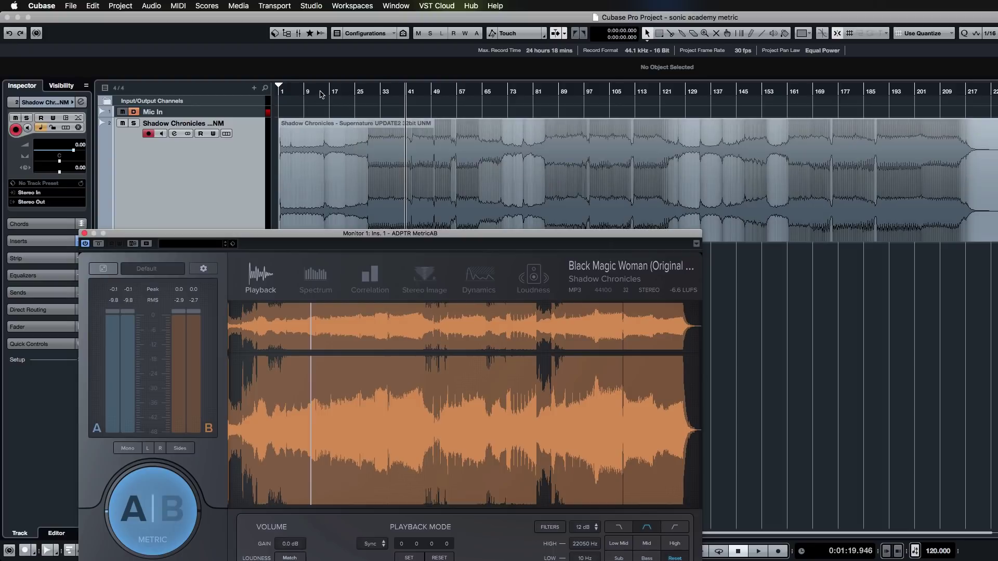
pyautogui.click(340, 93)
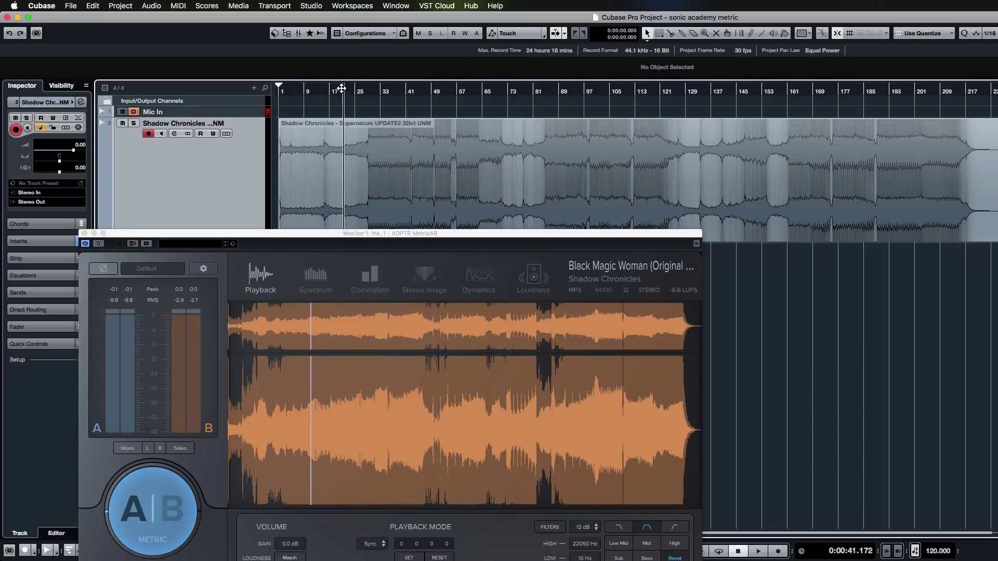
# - Step the project position through the song, settling back at bar 31
pyautogui.click(310, 95)
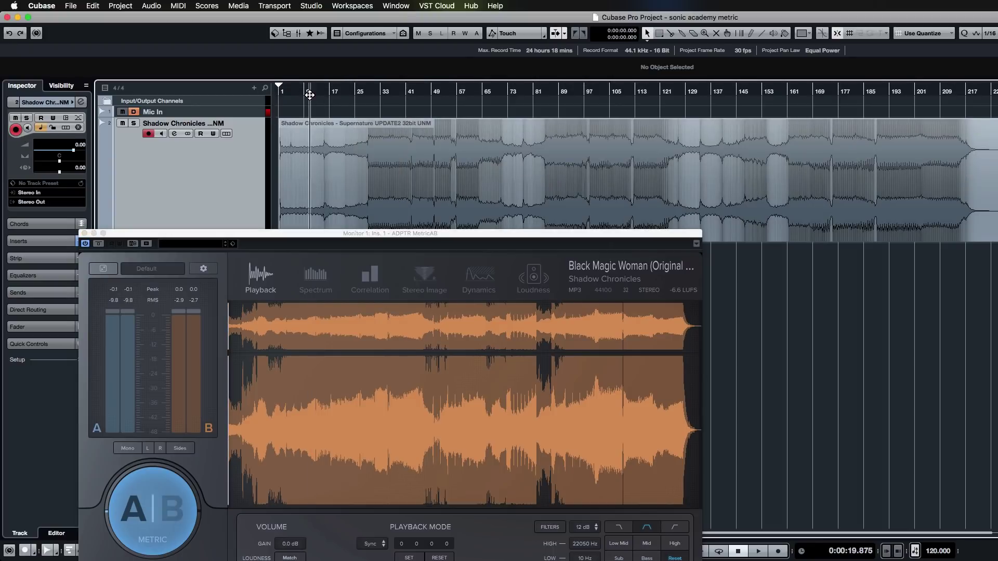
pyautogui.click(355, 92)
pyautogui.click(581, 87)
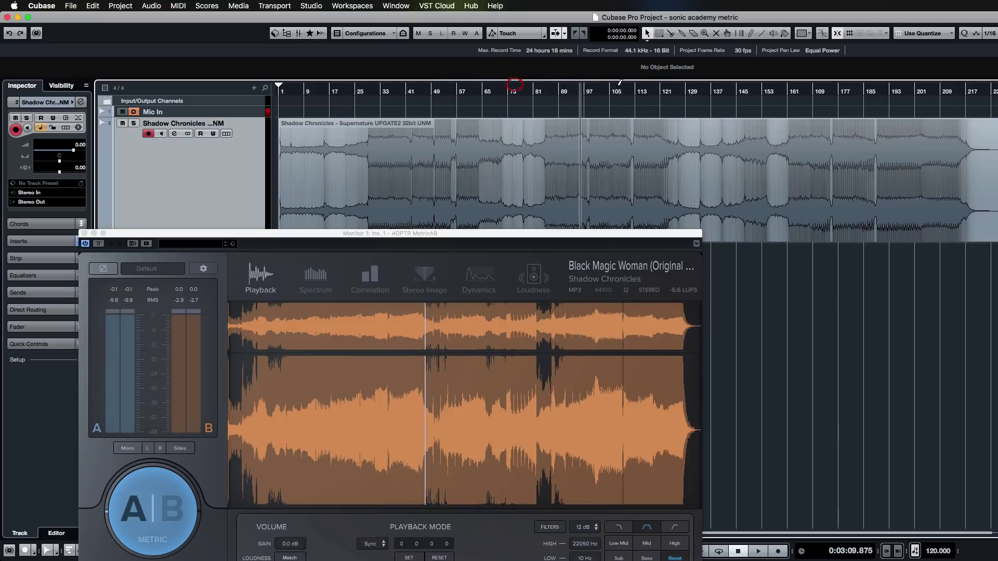
pyautogui.click(504, 94)
pyautogui.click(455, 97)
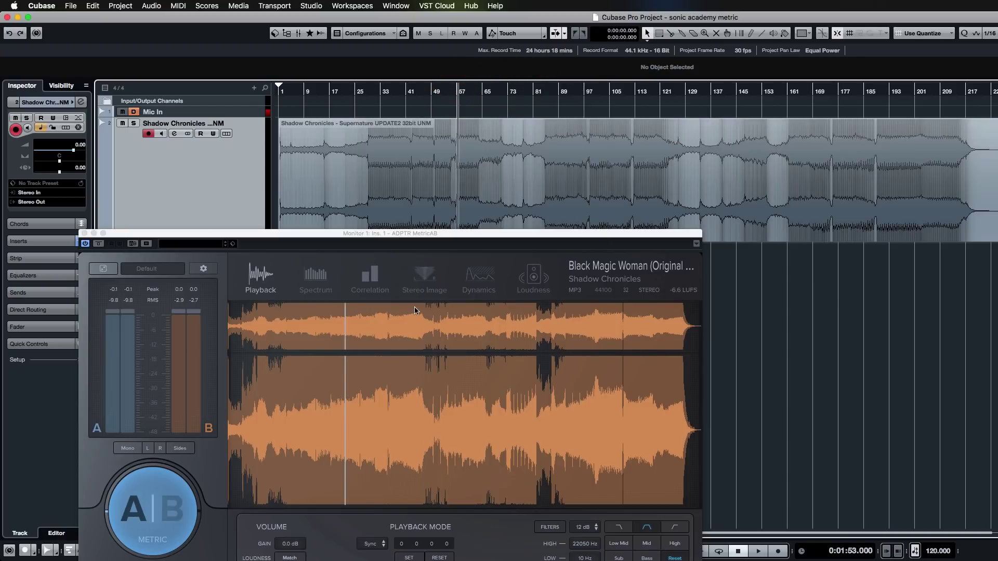
pyautogui.moveTo(306, 226); pyautogui.dragTo(310, 226)
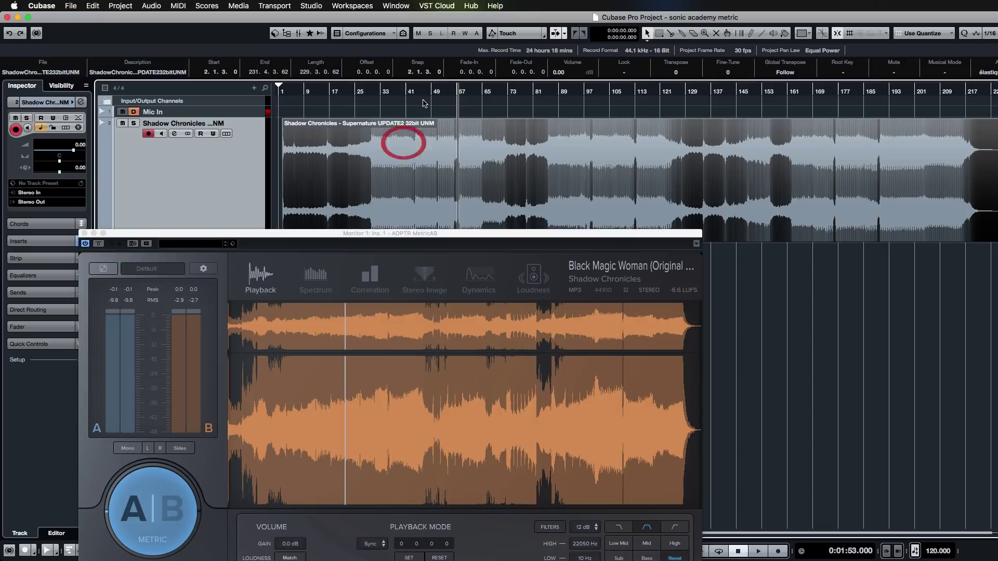
pyautogui.click(383, 92)
# - Play the project while toggling between the B reference and A mix
pyautogui.press('space')
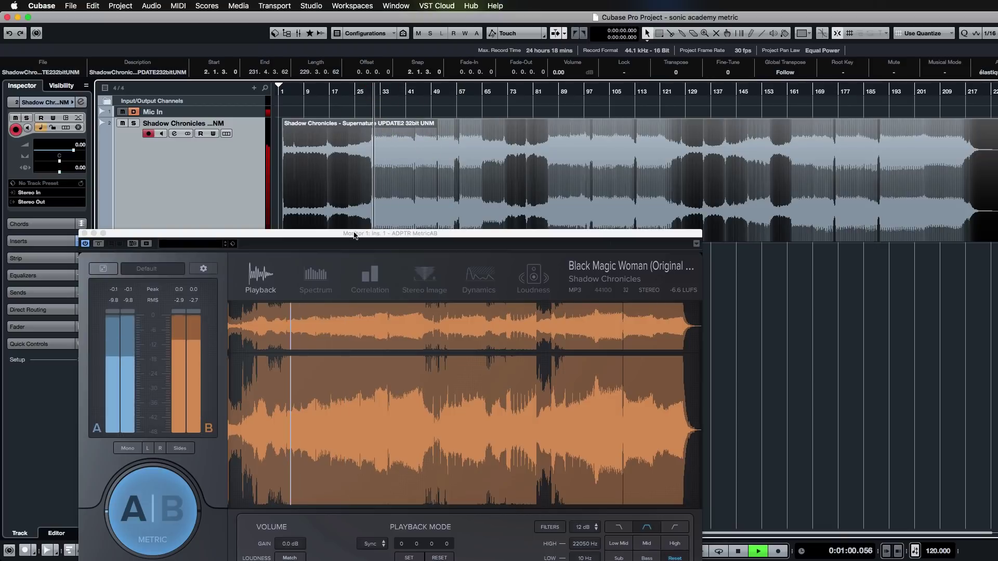
pyautogui.moveTo(357, 233); pyautogui.dragTo(497, 258)
pyautogui.click(189, 362)
pyautogui.click(190, 363)
pyautogui.click(348, 199)
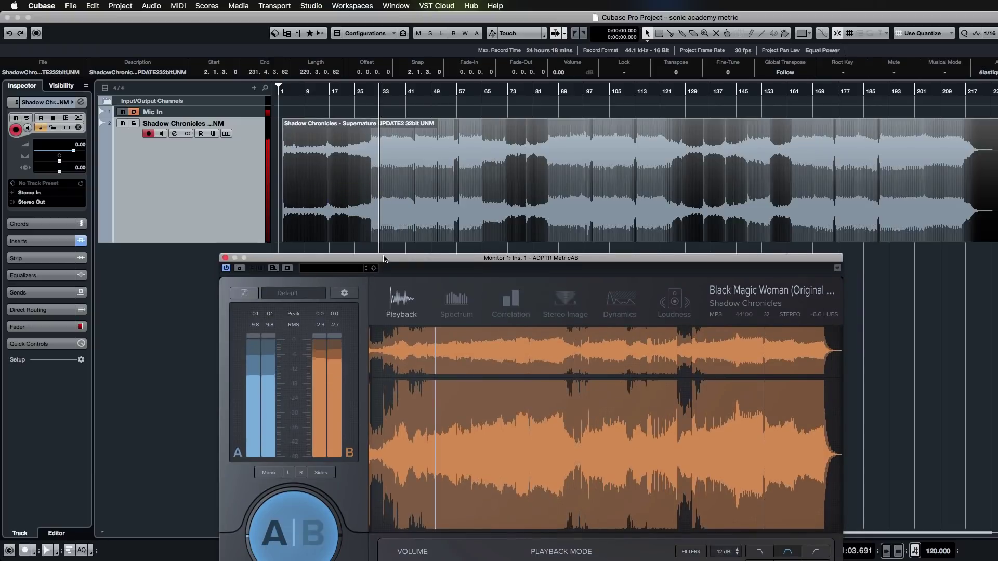
pyautogui.moveTo(328, 258); pyautogui.dragTo(306, 114)
# - Set MetricAB to Manual playback mode and move its window up and left
pyautogui.click(489, 425)
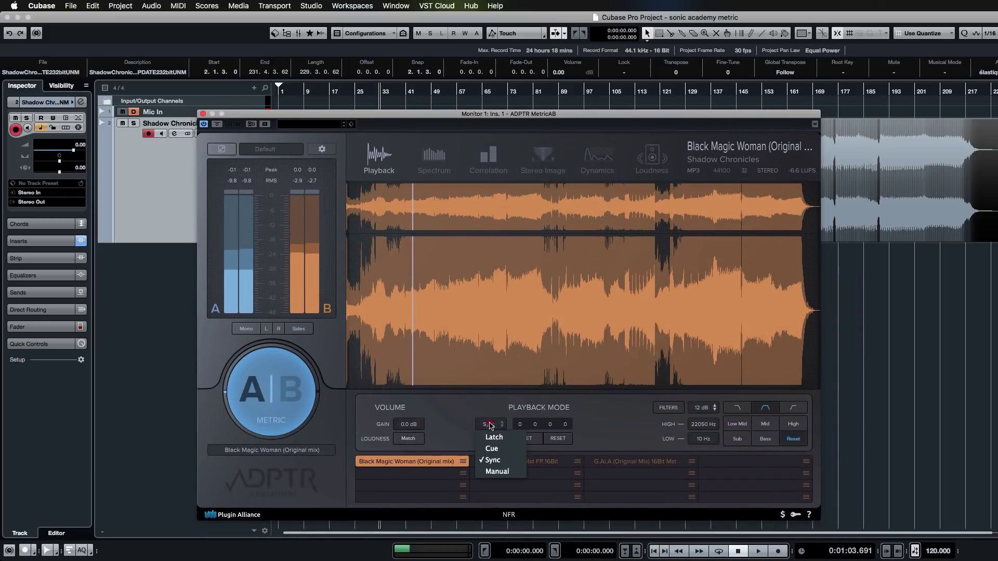
pyautogui.click(498, 471)
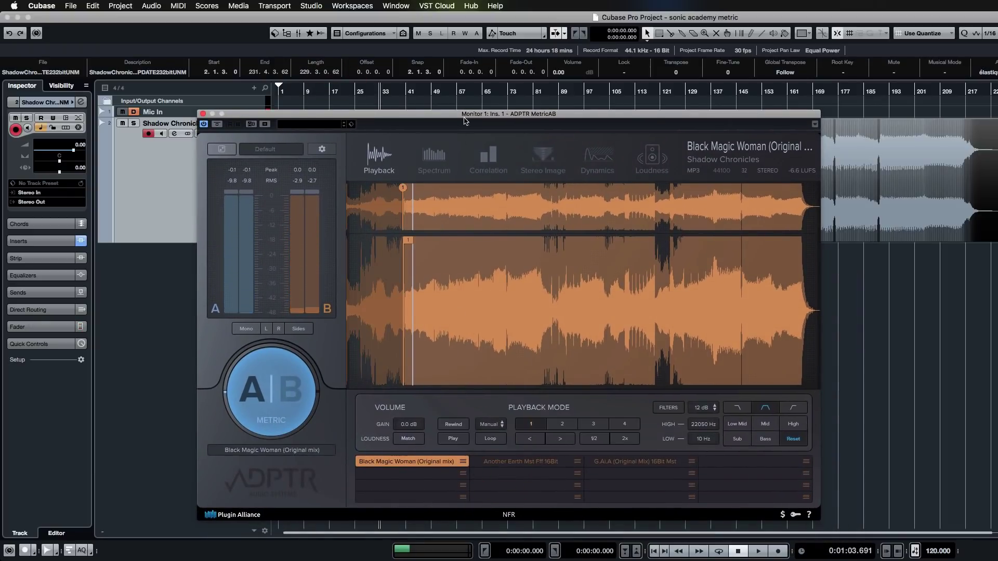
pyautogui.moveTo(455, 126); pyautogui.dragTo(395, 74)
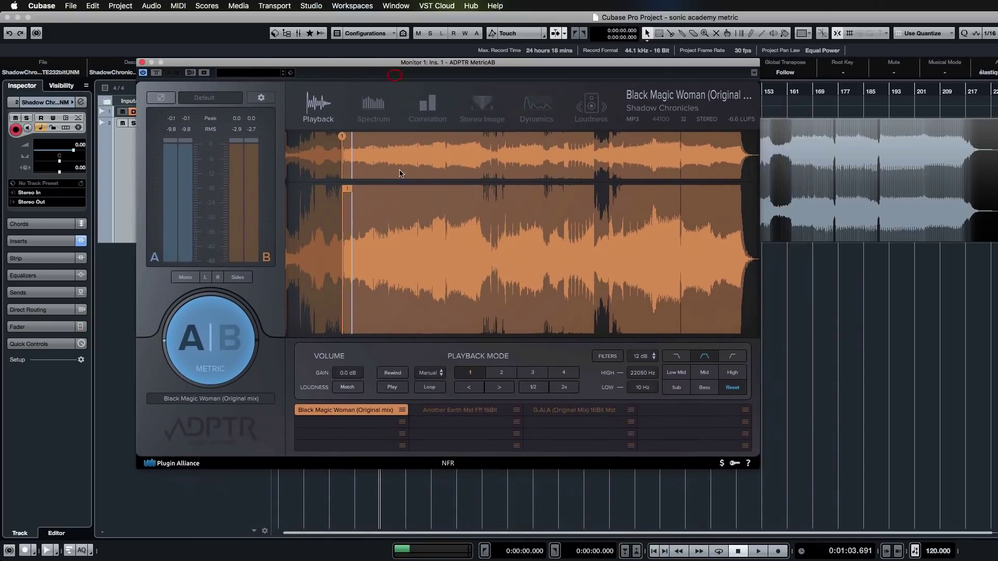
# - Play and stop the reference, then drag marker 1 further right along the waveform
pyautogui.moveTo(314, 274); pyautogui.dragTo(358, 285)
pyautogui.click(395, 388)
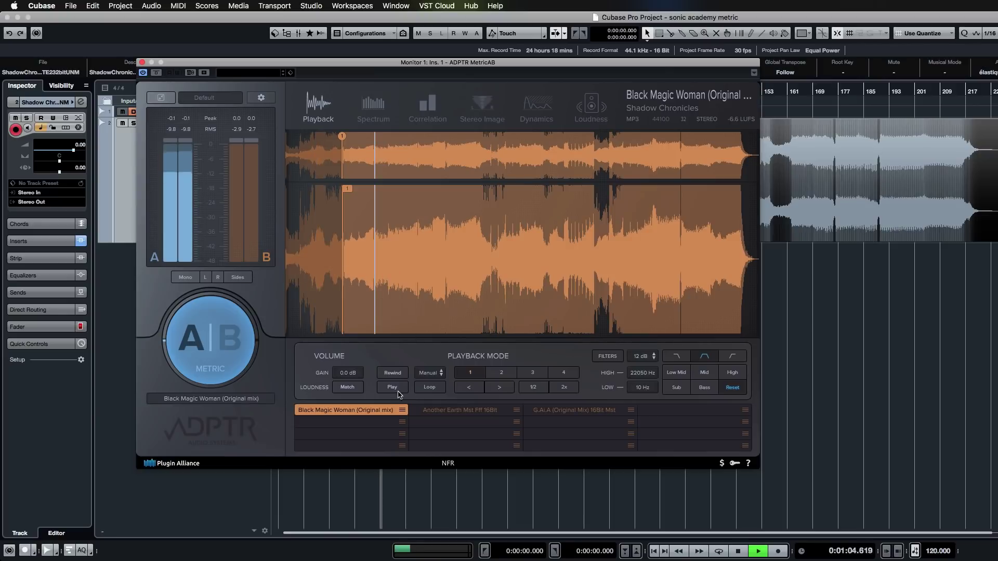
pyautogui.click(394, 387)
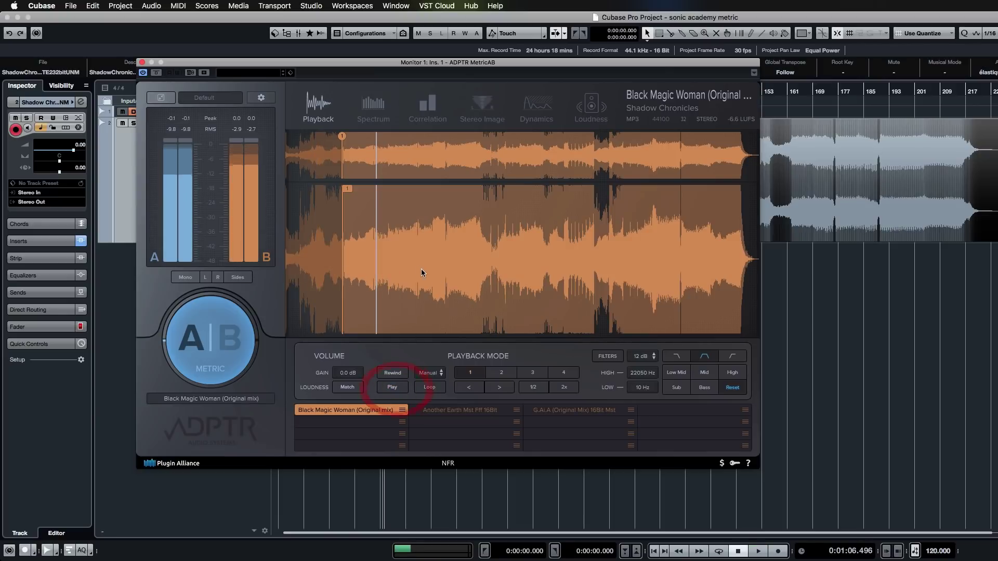
pyautogui.click(419, 269)
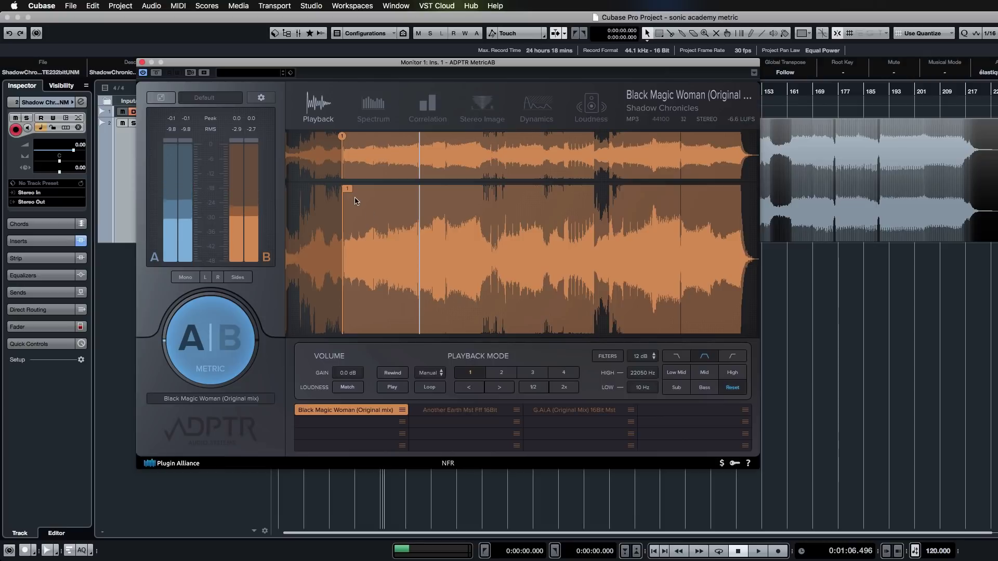
pyautogui.moveTo(349, 192); pyautogui.dragTo(392, 193)
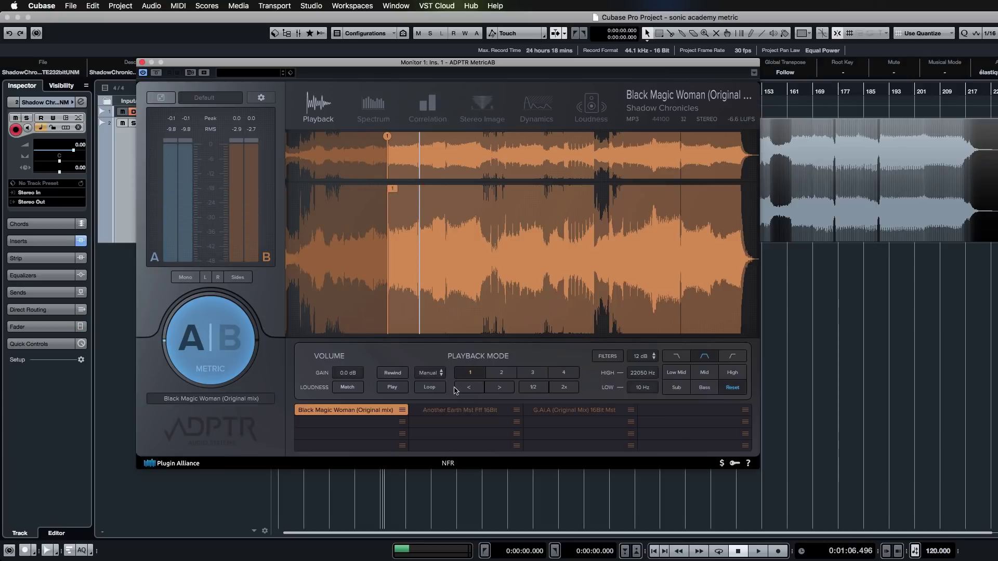
# - Enable looping on the Black Magic Woman reference and shorten the loop, trying 1/2 and 2x
pyautogui.click(430, 388)
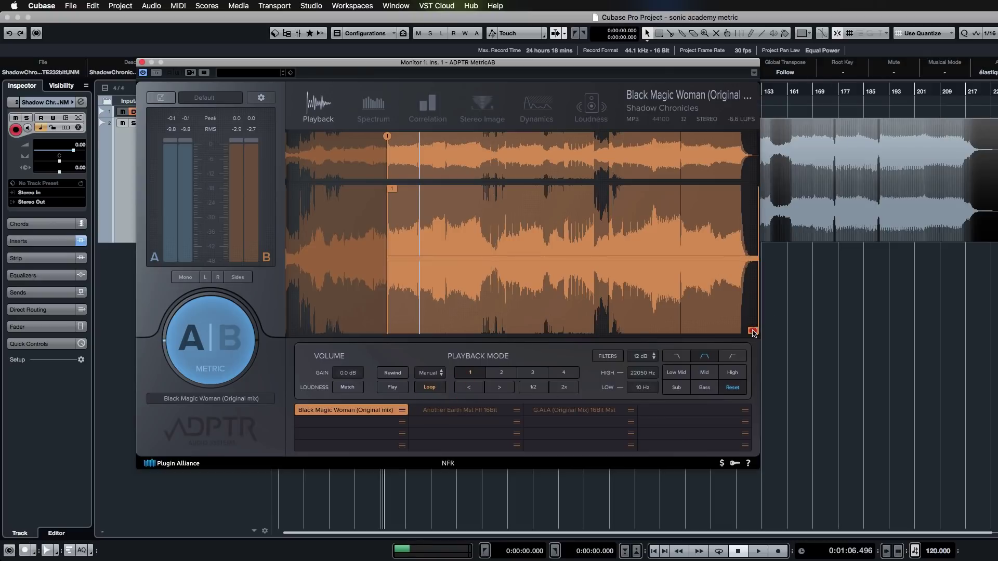
pyautogui.moveTo(753, 334); pyautogui.dragTo(441, 345)
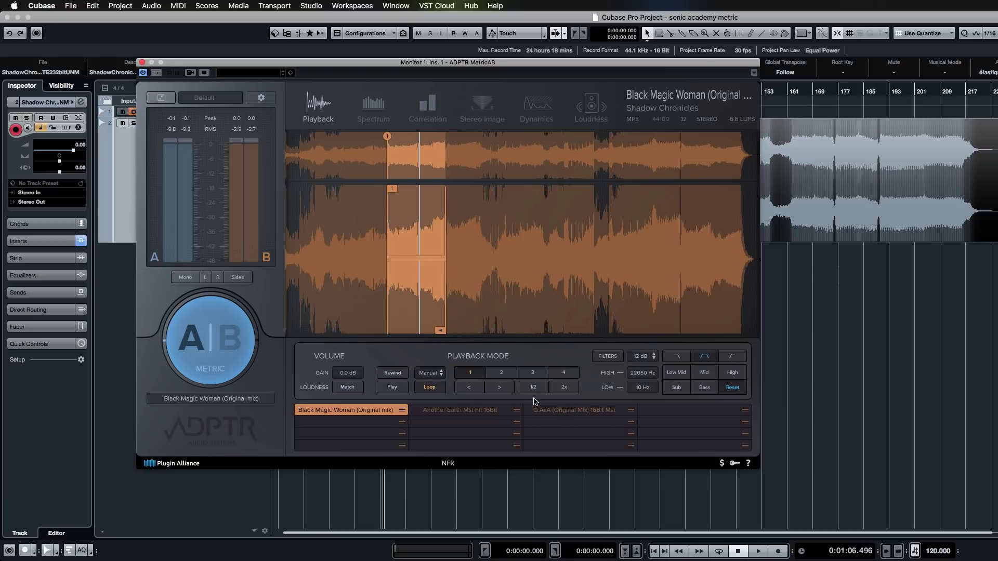
pyautogui.click(528, 392)
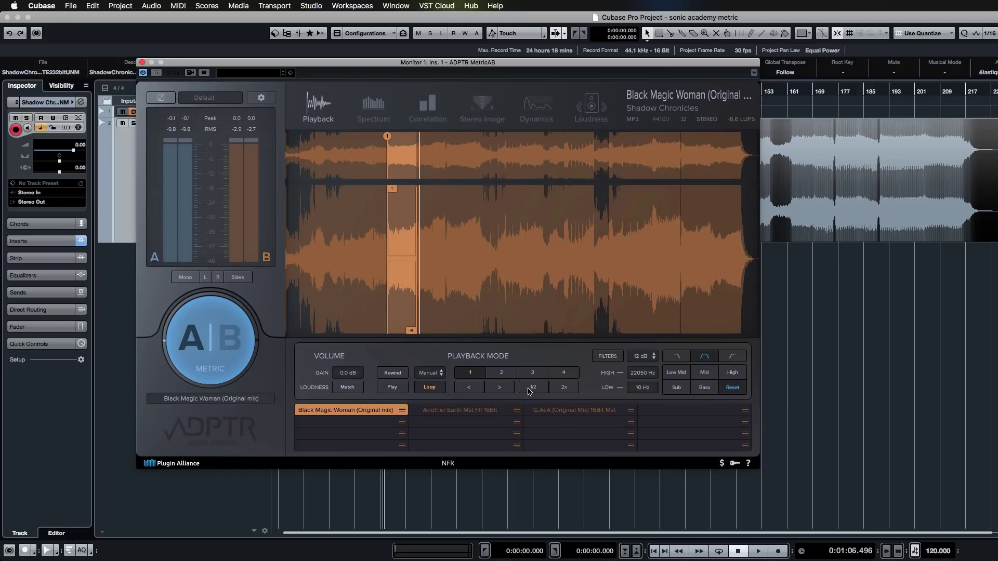
pyautogui.click(570, 390)
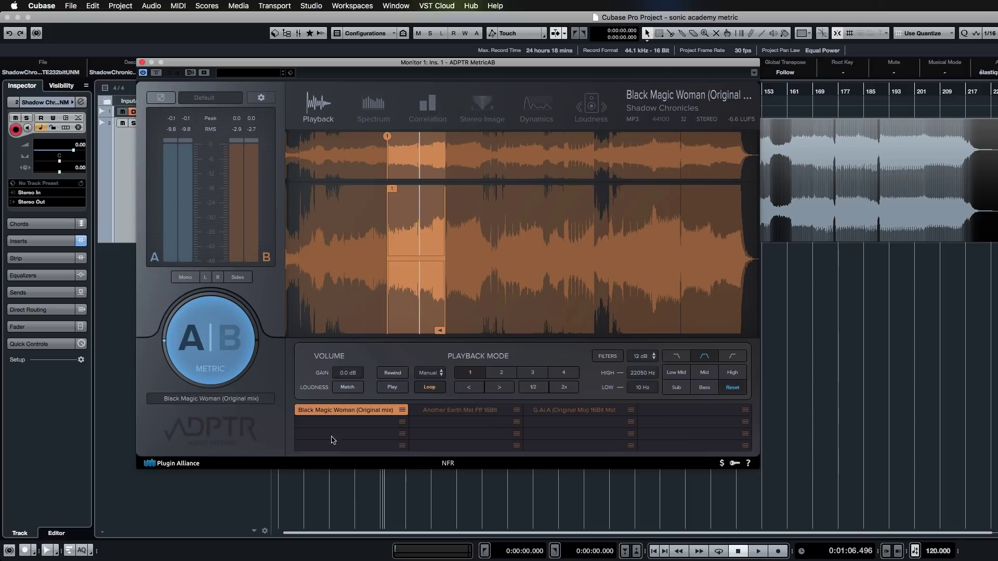
# - Reposition the reference playback in the waveform and rewind it to the first marker
pyautogui.click(396, 374)
pyautogui.click(393, 271)
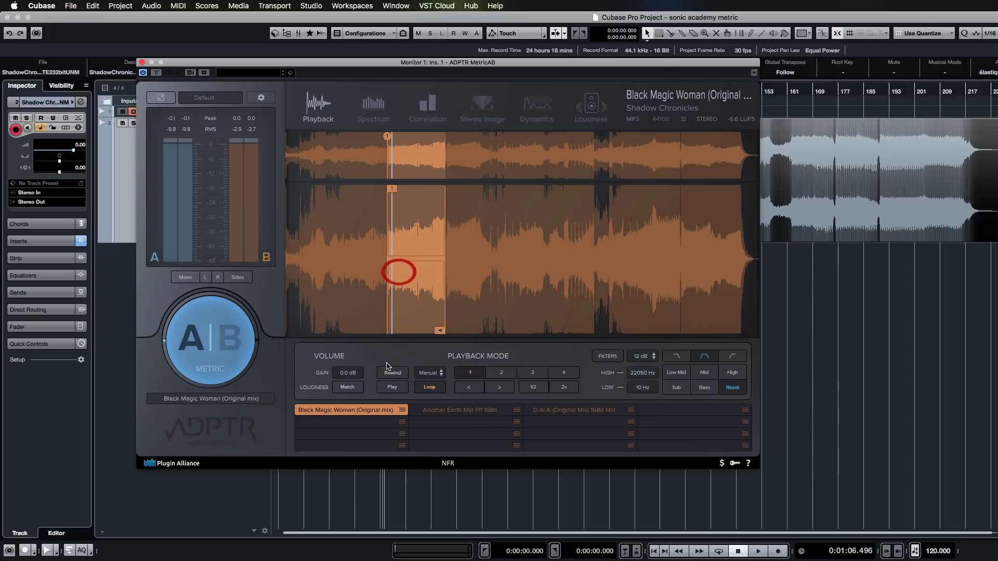
pyautogui.click(328, 277)
pyautogui.click(401, 378)
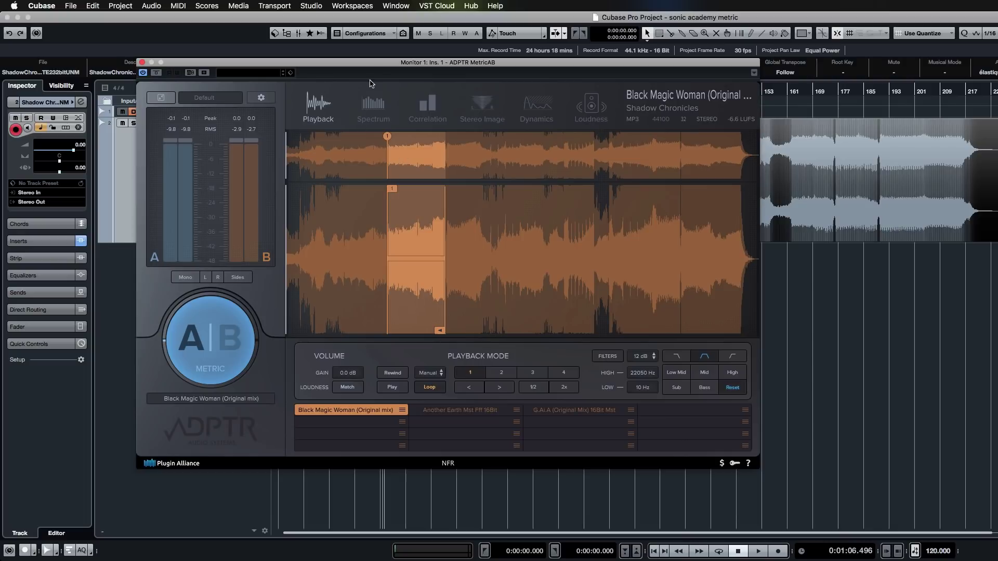
# - Stretch the loop across the whole reference waveform, then turn looping off
pyautogui.moveTo(348, 61); pyautogui.dragTo(601, 74)
pyautogui.moveTo(640, 251); pyautogui.dragTo(462, 212)
pyautogui.moveTo(692, 346); pyautogui.dragTo(996, 348)
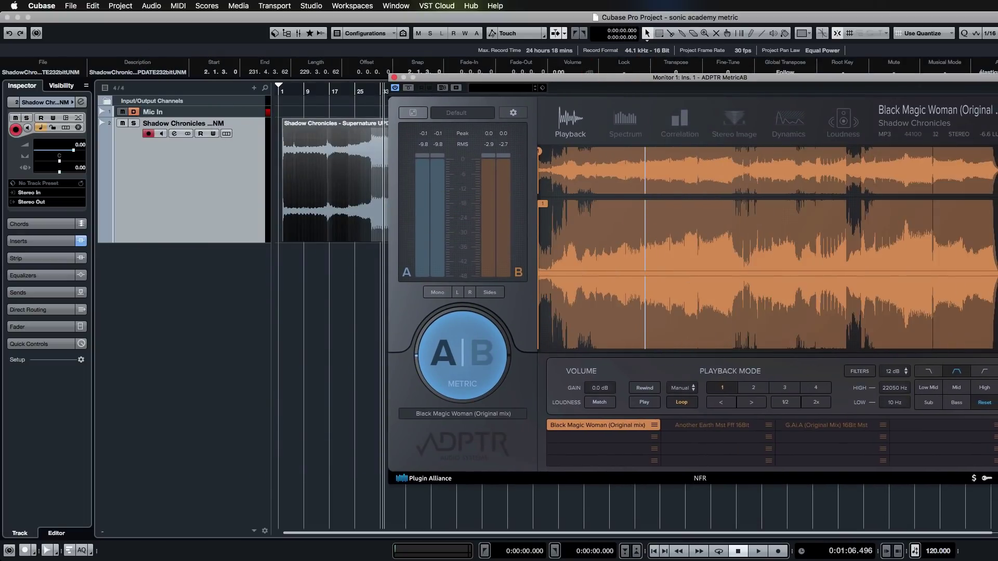
pyautogui.click(681, 404)
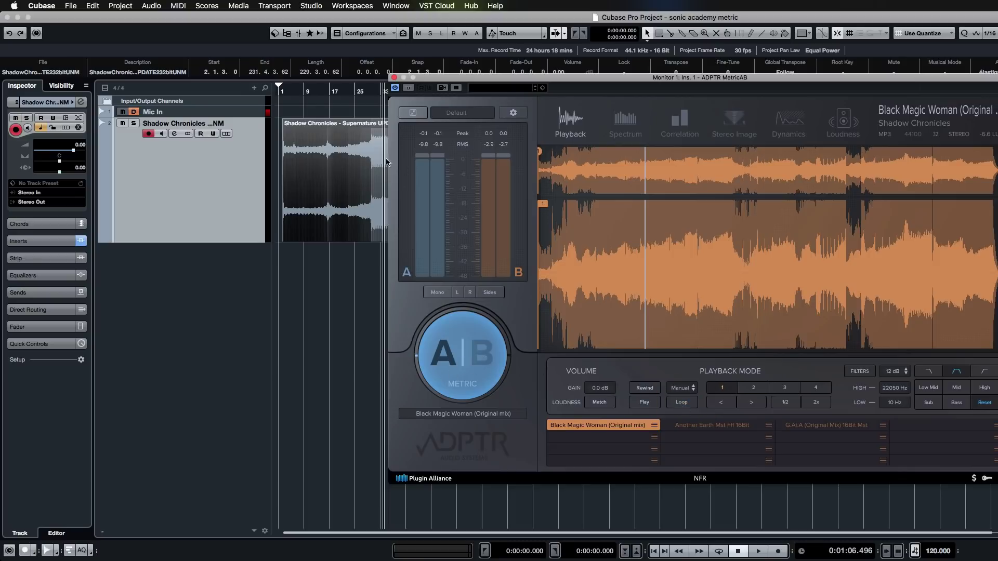
# - Move the project position to around bar 29 and audition the reference against the mix
pyautogui.click(374, 94)
pyautogui.moveTo(460, 83); pyautogui.dragTo(464, 92)
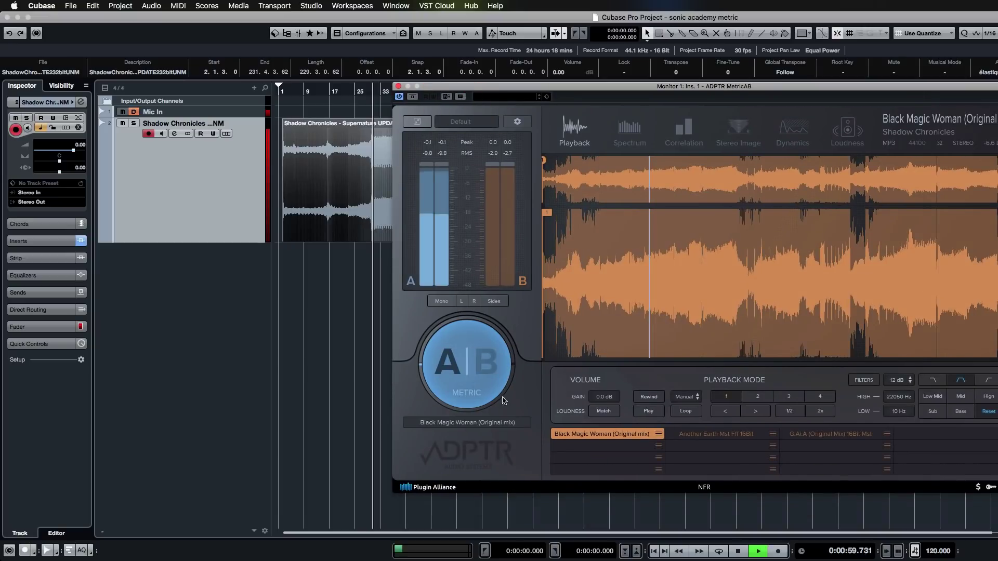
pyautogui.click(469, 346)
pyautogui.click(469, 346)
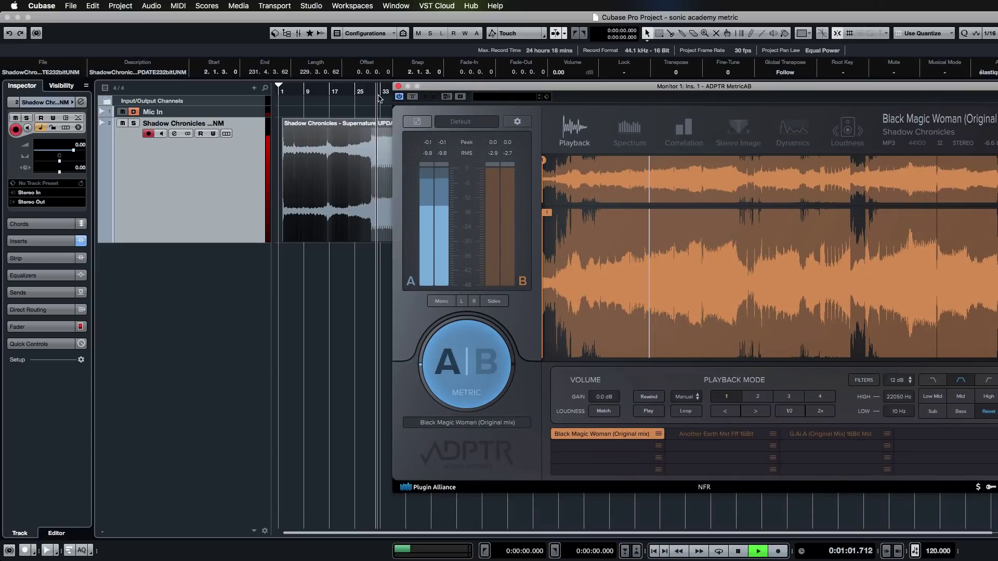
pyautogui.click(673, 285)
# - Set MetricAB's playback mode to Sync and monitor the reference (B)
pyautogui.click(684, 398)
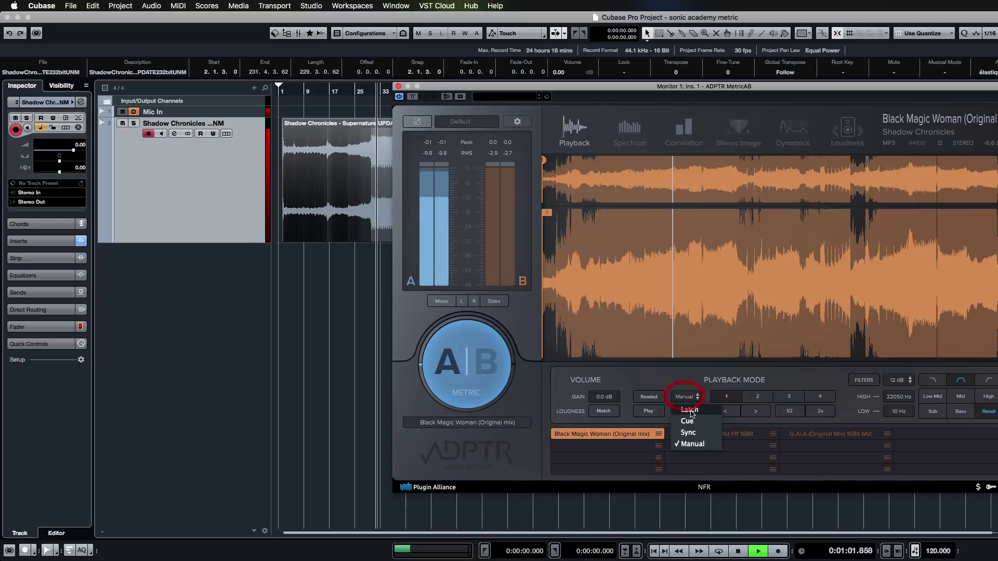
pyautogui.click(681, 426)
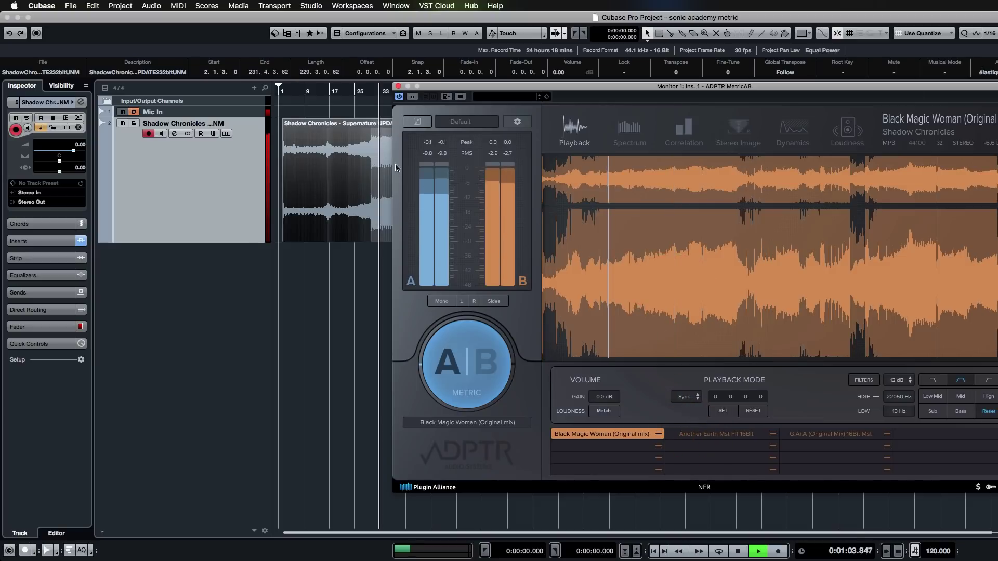
pyautogui.click(473, 358)
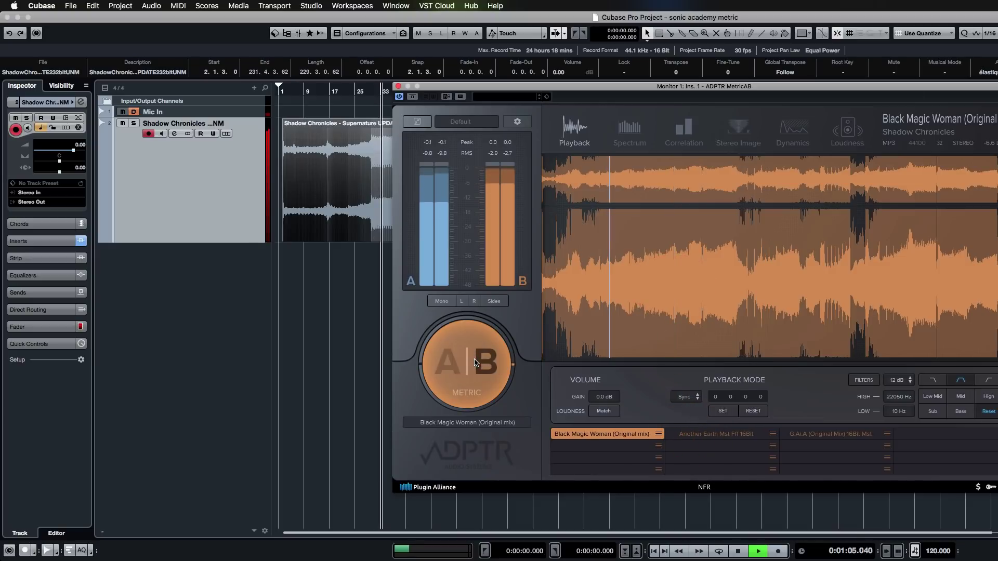
# - Stop playback at 1:05.345 with MetricAB still on the Black Magic Woman reference
pyautogui.press('space')
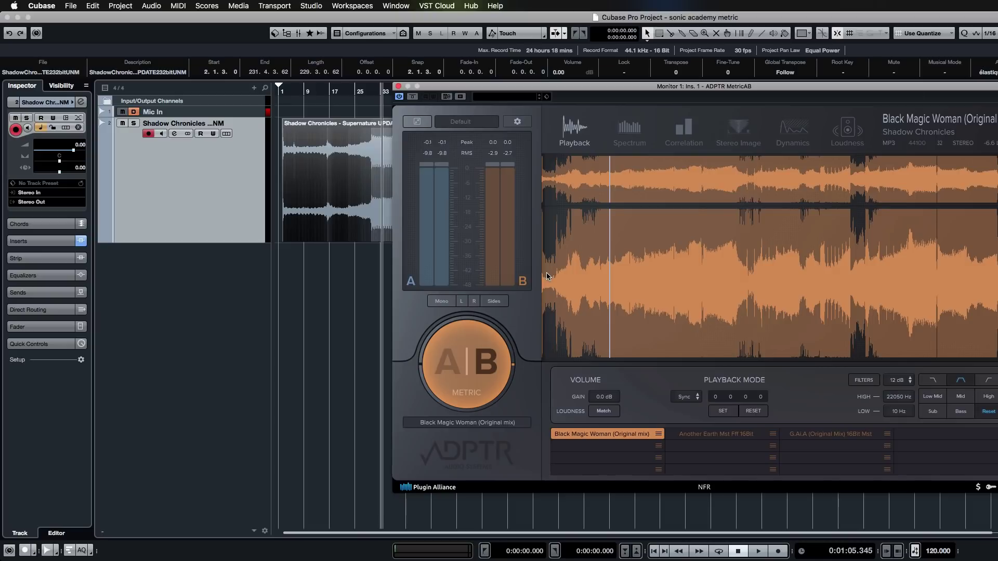
# - Try a loudness match without playback, toggle A|B, and dismiss the Matching Failed message
pyautogui.click(604, 412)
pyautogui.click(464, 366)
pyautogui.click(465, 366)
pyautogui.click(464, 366)
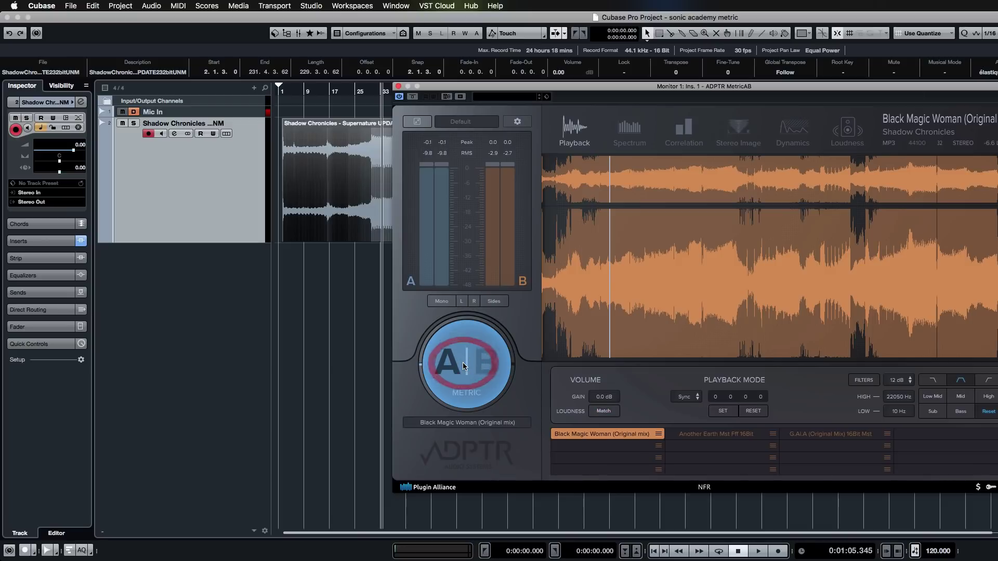
pyautogui.click(669, 325)
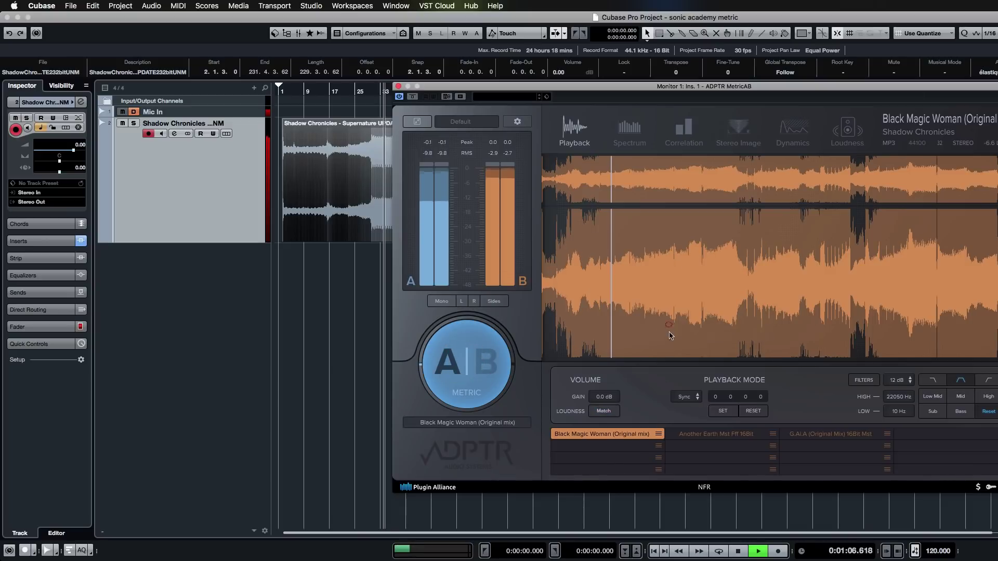
# - Loudness Match during playback until the reference gain reads -7.8 dB, then stop
pyautogui.moveTo(494, 85); pyautogui.dragTo(422, 91)
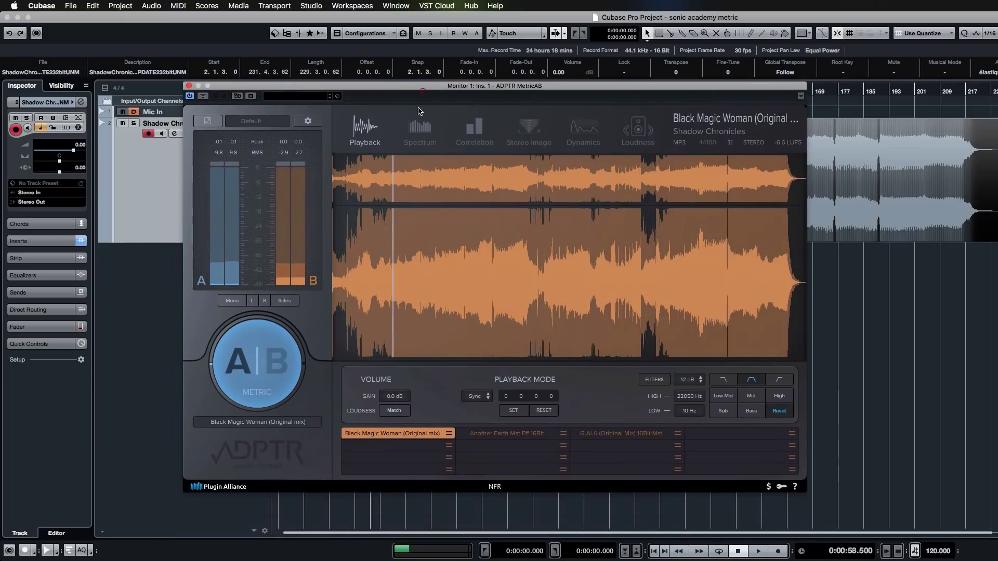
pyautogui.press('space')
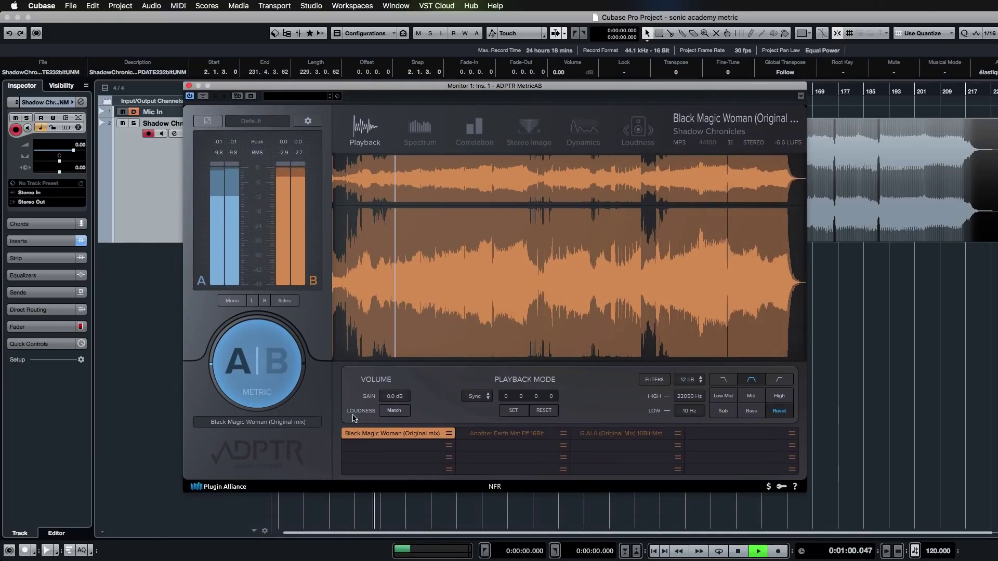
pyautogui.click(394, 411)
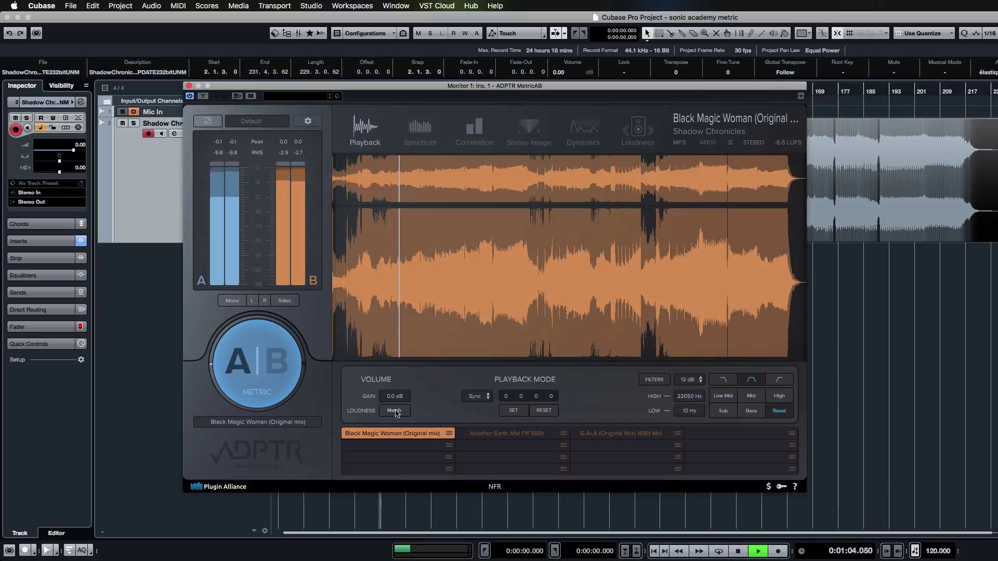
pyautogui.click(394, 410)
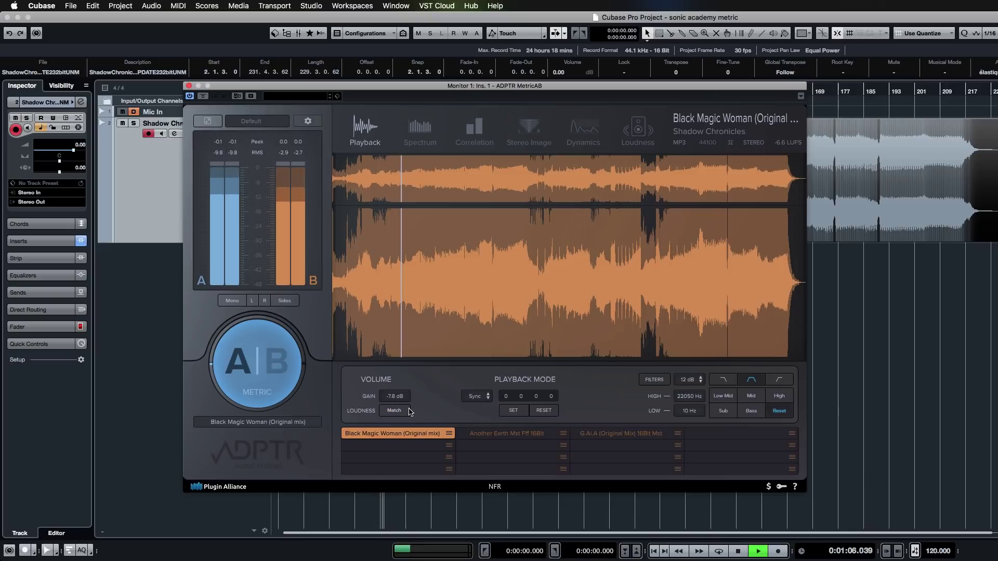
pyautogui.press('space')
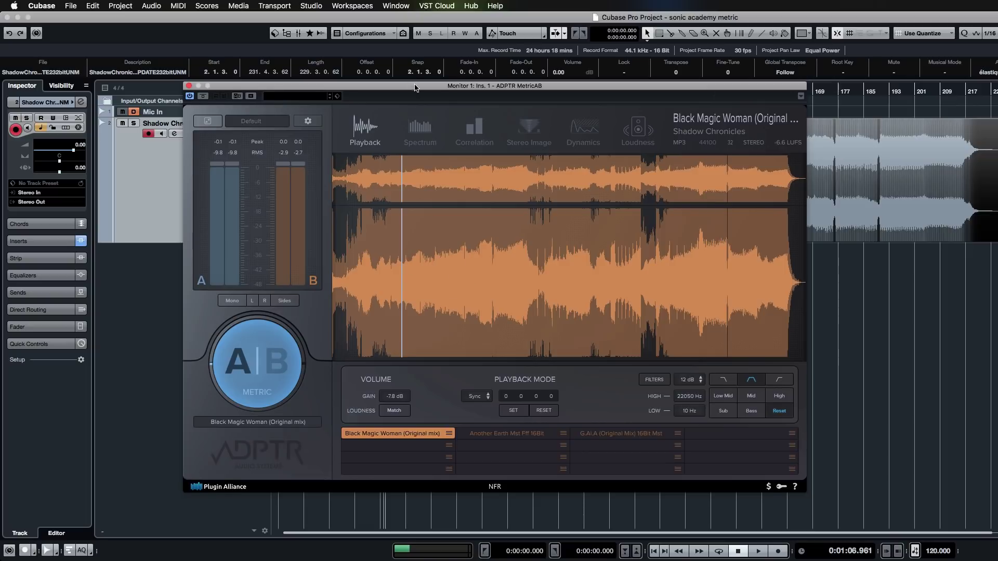
# - Switch MetricAB's playback mode to Latch and play, monitoring the reference from a chosen point
pyautogui.moveTo(415, 87); pyautogui.dragTo(531, 126)
pyautogui.click(603, 436)
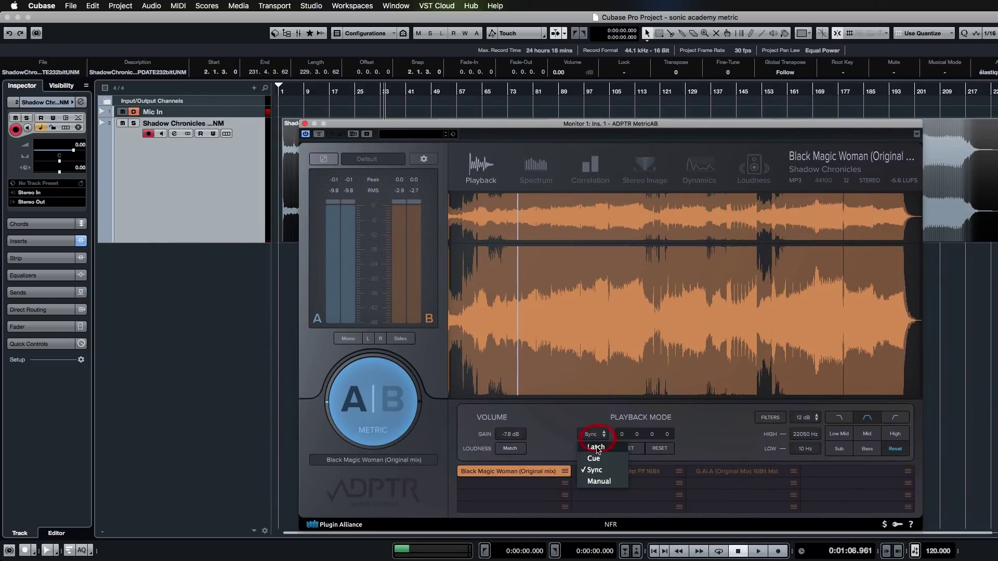
pyautogui.click(593, 454)
pyautogui.press('space')
pyautogui.click(399, 387)
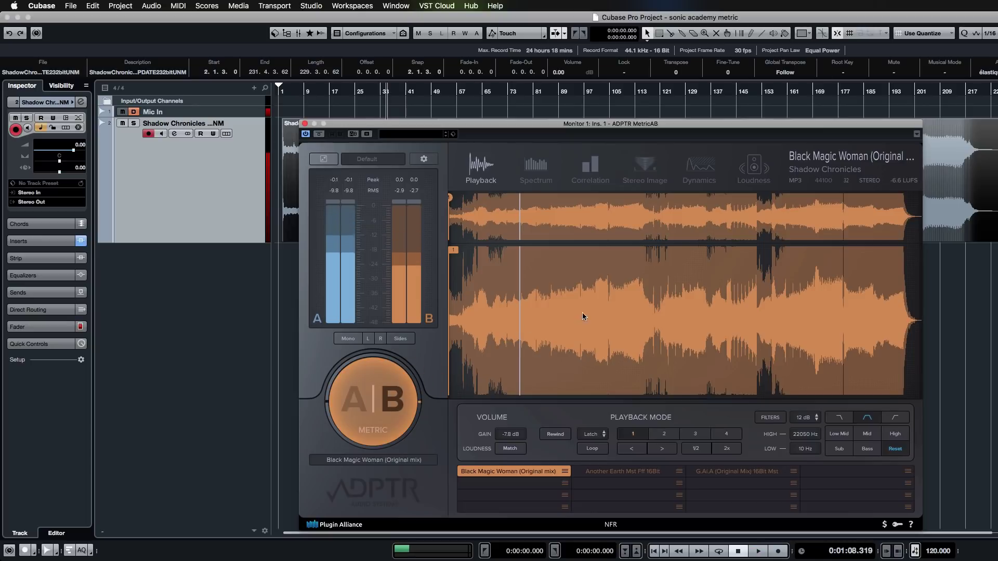
pyautogui.click(562, 315)
# - Play from around bar 29, comparing mix and reference and moving the reference position earlier
pyautogui.moveTo(338, 123); pyautogui.dragTo(278, 262)
pyautogui.click(368, 211)
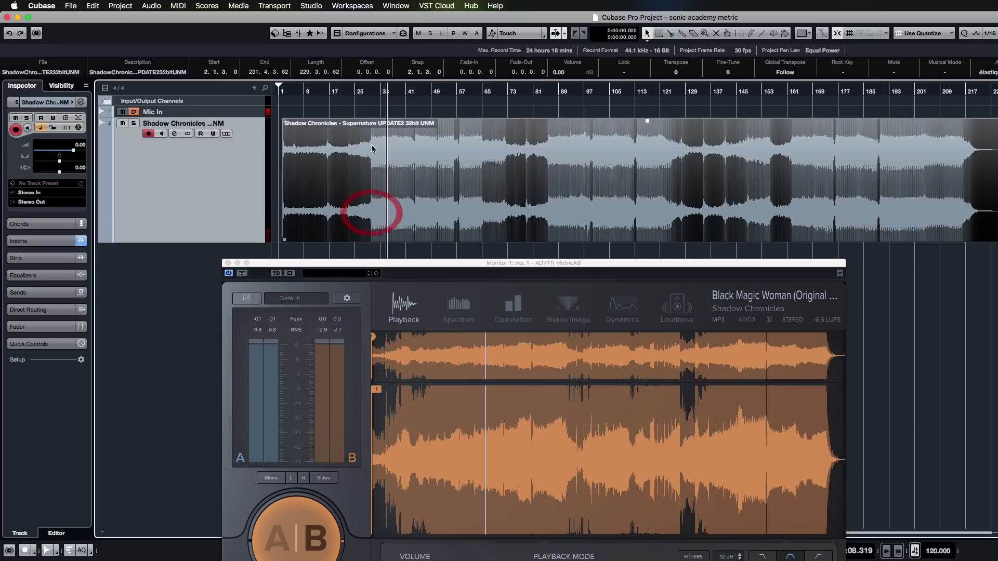
pyautogui.click(376, 88)
pyautogui.press('space')
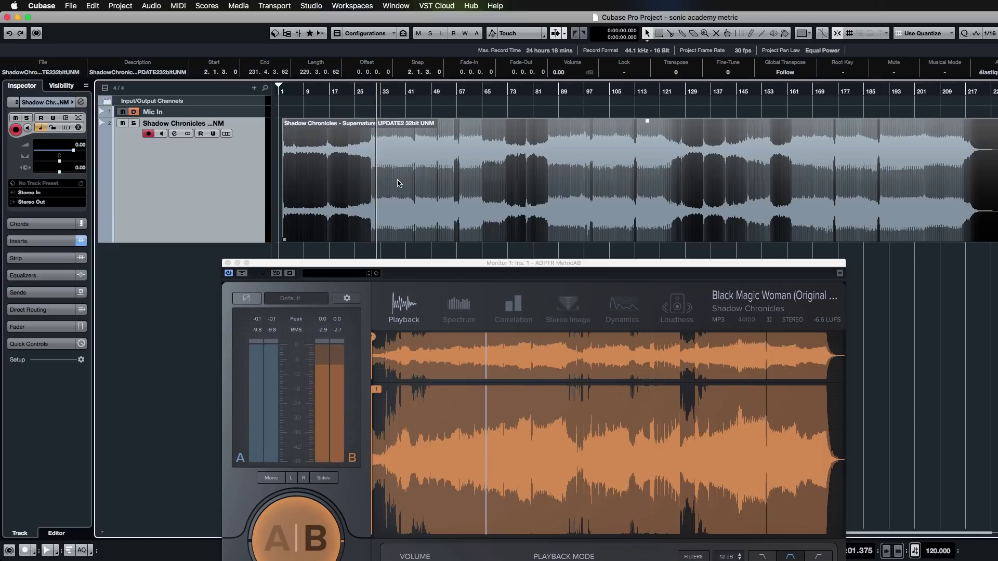
pyautogui.click(291, 538)
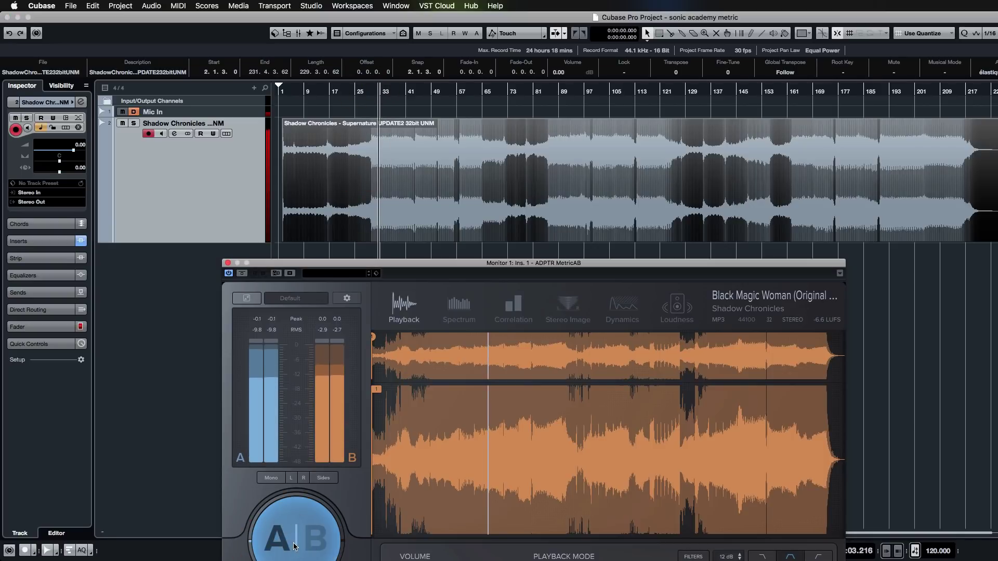
pyautogui.click(294, 544)
pyautogui.click(460, 458)
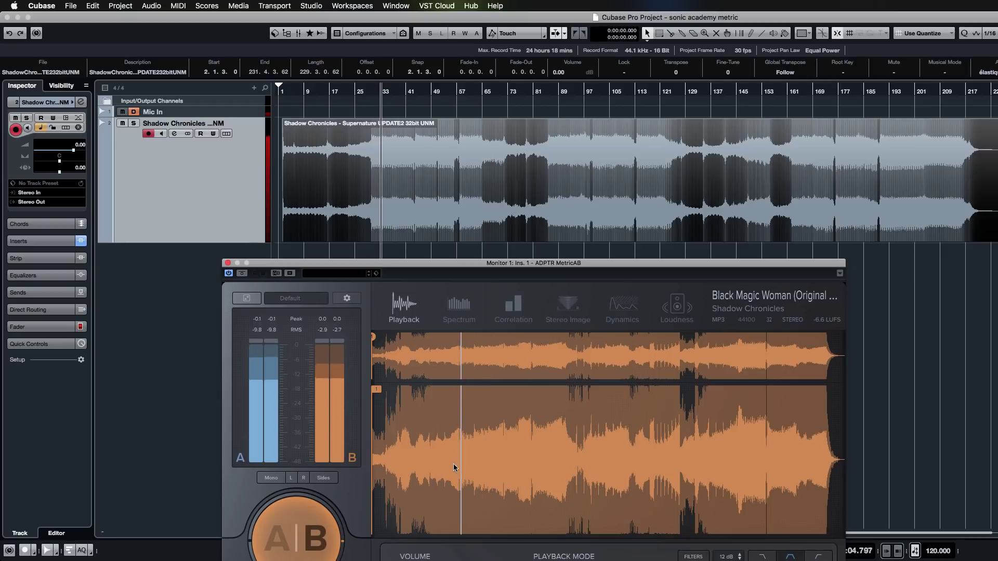
# - Play again and toggle A|B four times to compare mix and reference, then stop
pyautogui.moveTo(408, 266); pyautogui.dragTo(539, 102)
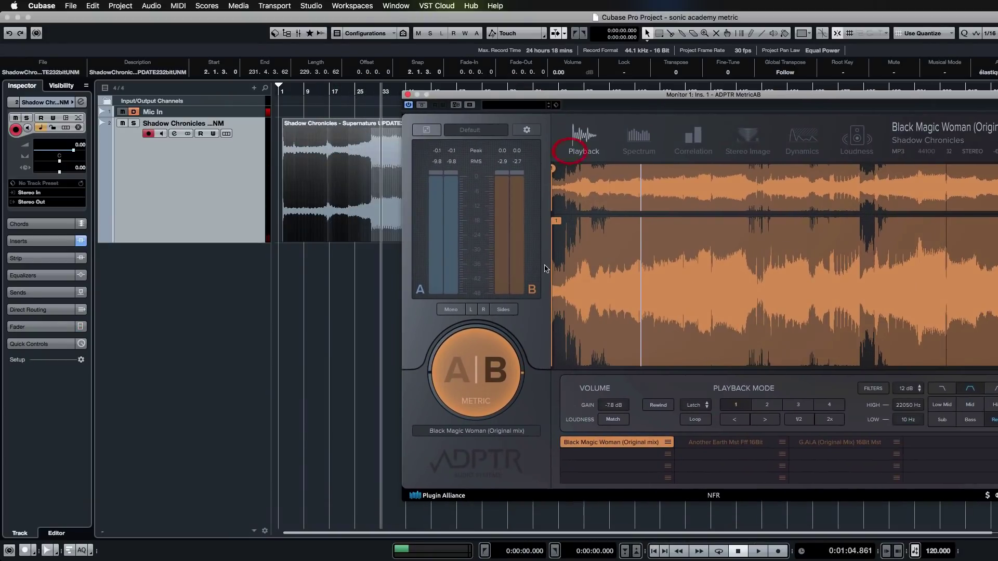
pyautogui.press('space')
pyautogui.click(497, 358)
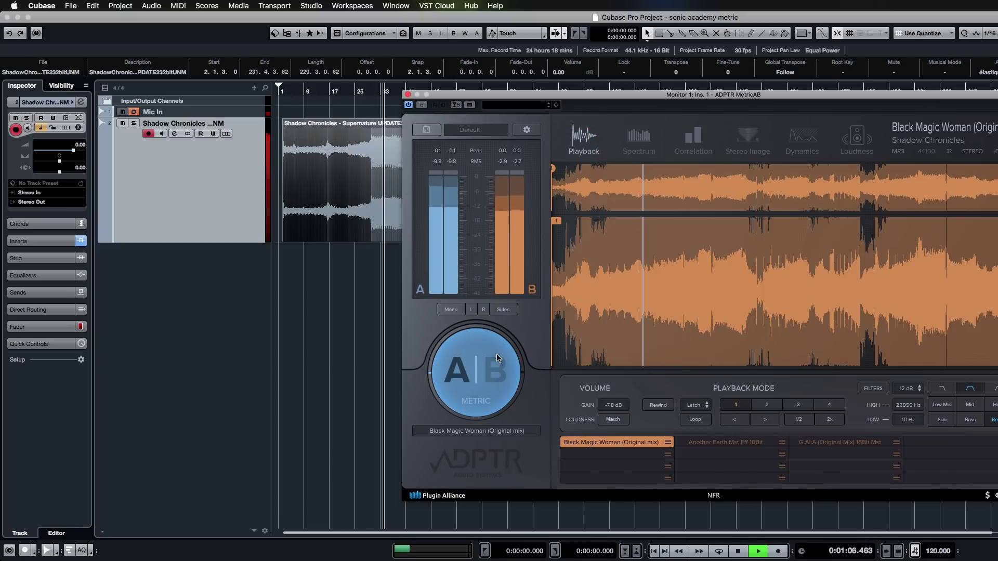
pyautogui.click(497, 358)
pyautogui.click(497, 358)
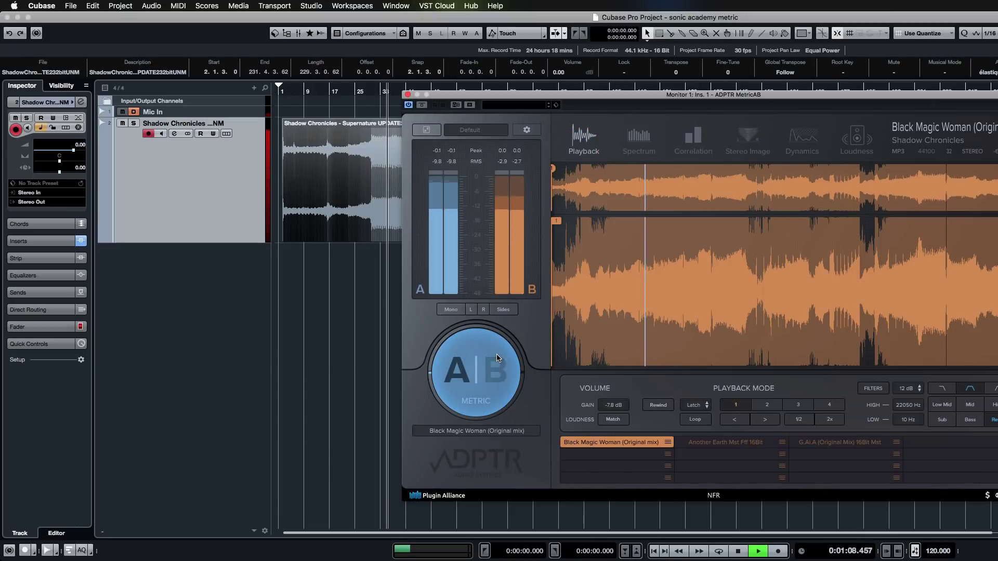
pyautogui.click(497, 357)
pyautogui.press('space')
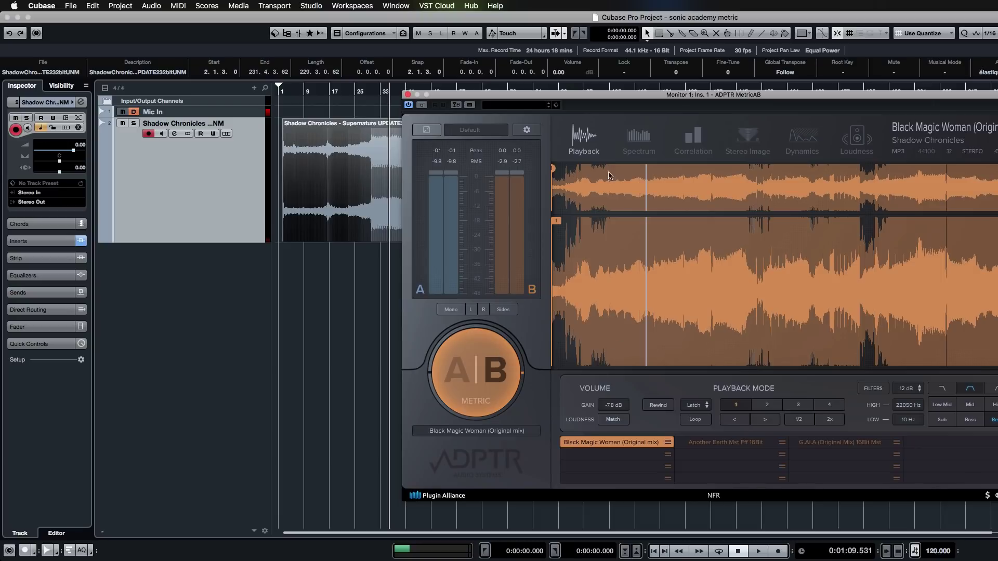
# - Restart playback from near the song start with the reference jumped back toward its beginning
pyautogui.moveTo(601, 97); pyautogui.dragTo(554, 61)
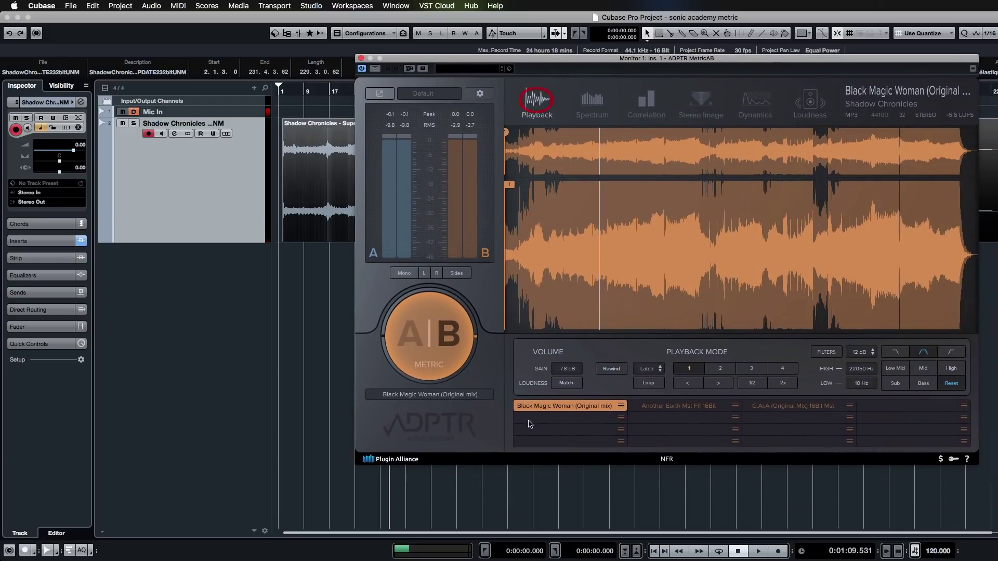
pyautogui.click(310, 96)
pyautogui.moveTo(288, 89); pyautogui.dragTo(298, 91)
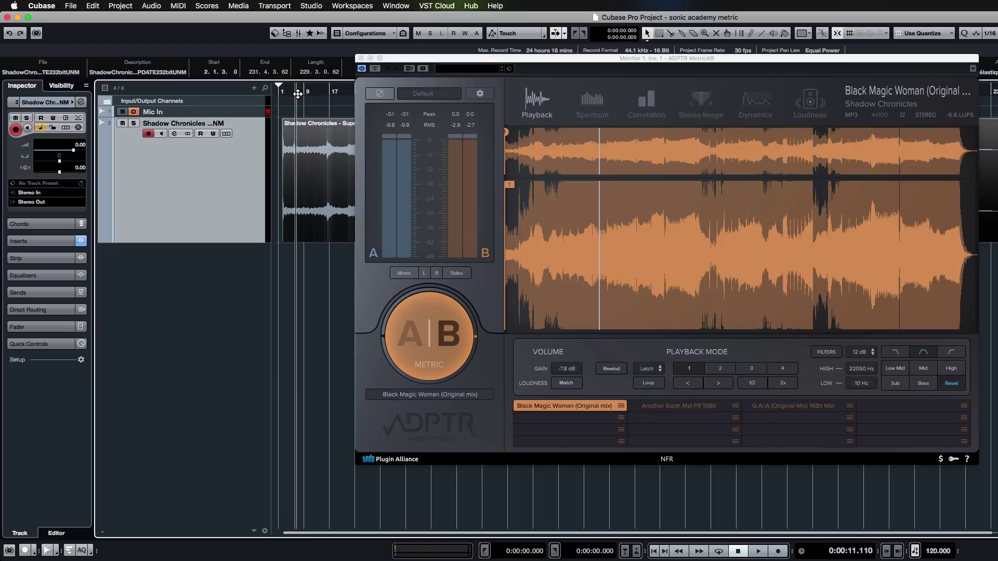
pyautogui.press('space')
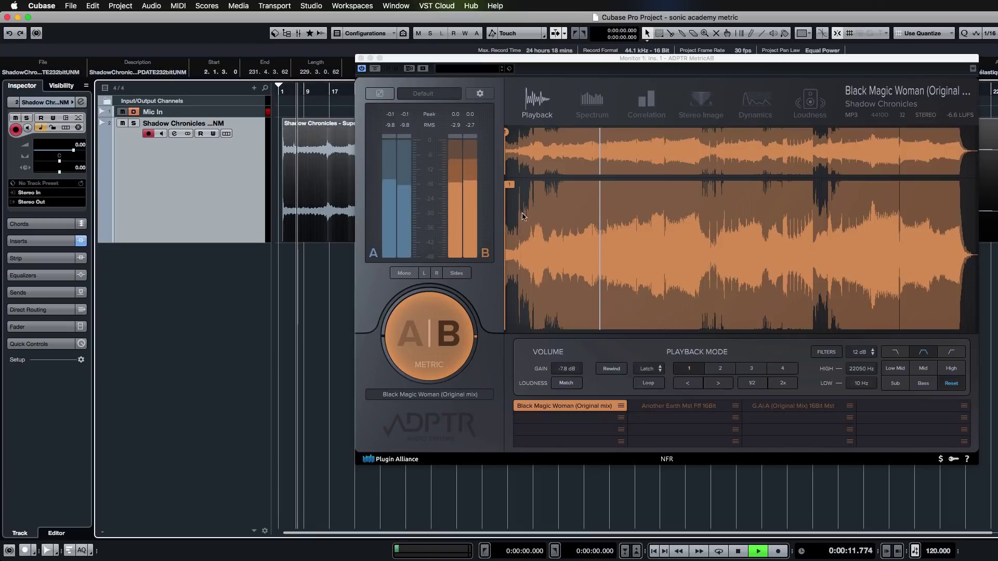
pyautogui.click(530, 279)
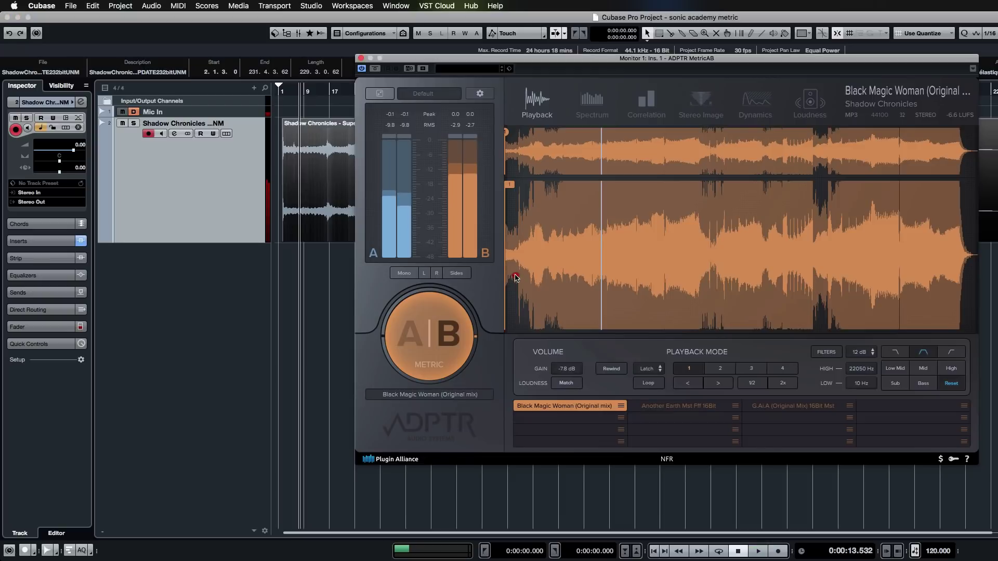
# - Re-run Loudness Match so the reference gain becomes -8.7 dB, checking with A|B, then stop
pyautogui.click(571, 385)
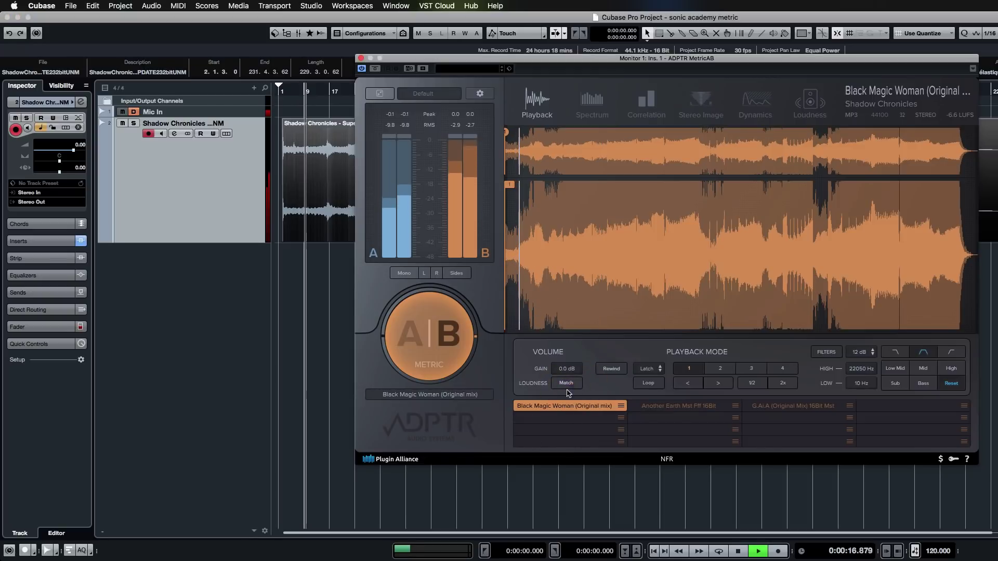
pyautogui.click(431, 336)
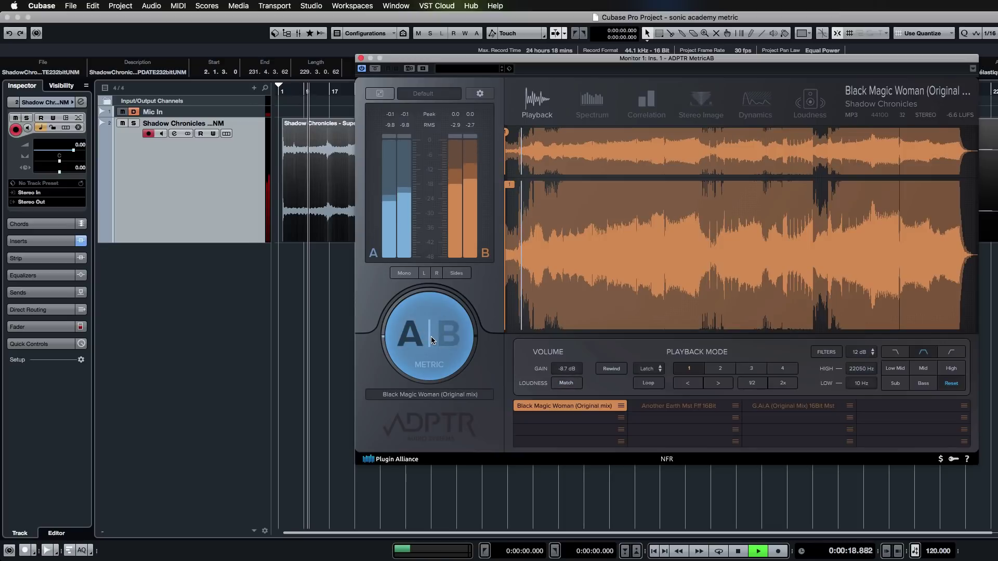
pyautogui.click(431, 335)
pyautogui.click(432, 336)
pyautogui.press('space')
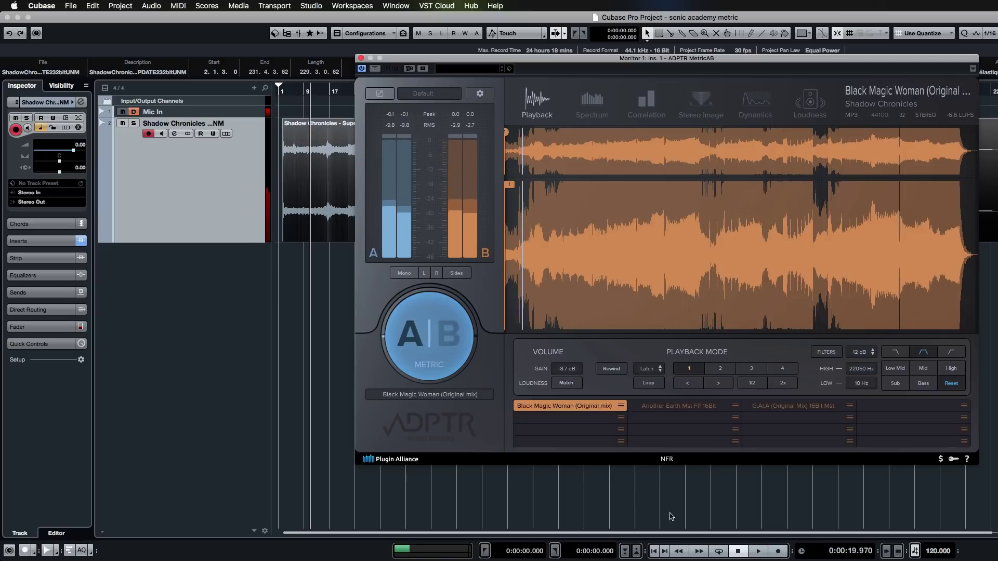
# - Return to the reference and reselect the audio event, moving the plugin window down and back
pyautogui.click(418, 334)
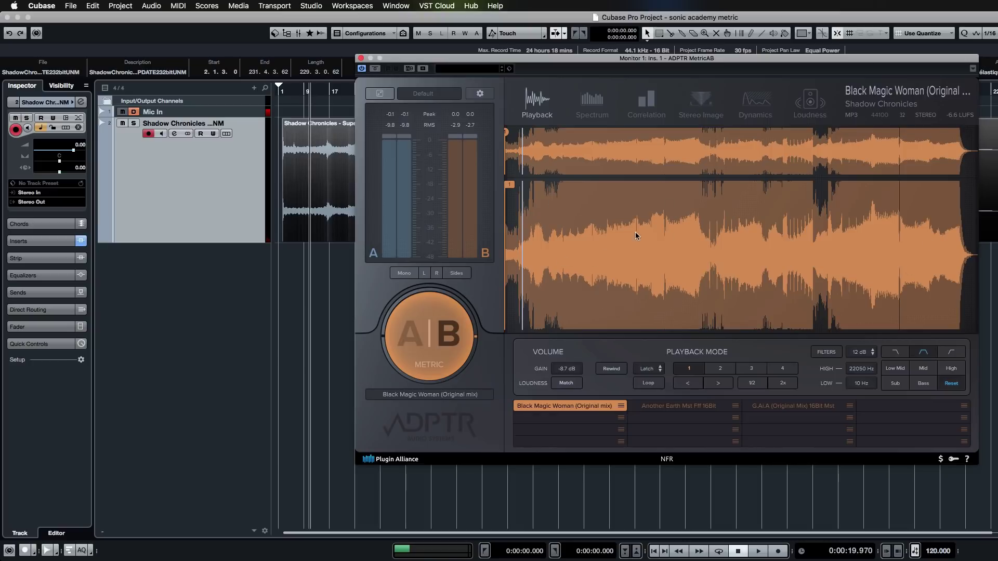
pyautogui.click(289, 294)
pyautogui.moveTo(468, 58); pyautogui.dragTo(455, 270)
pyautogui.click(658, 193)
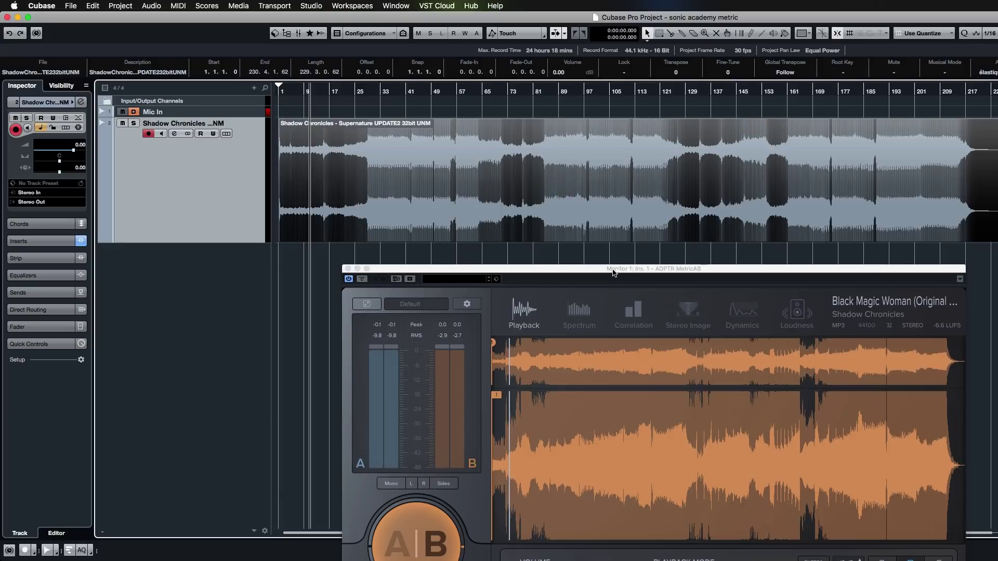
pyautogui.moveTo(614, 269); pyautogui.dragTo(479, 60)
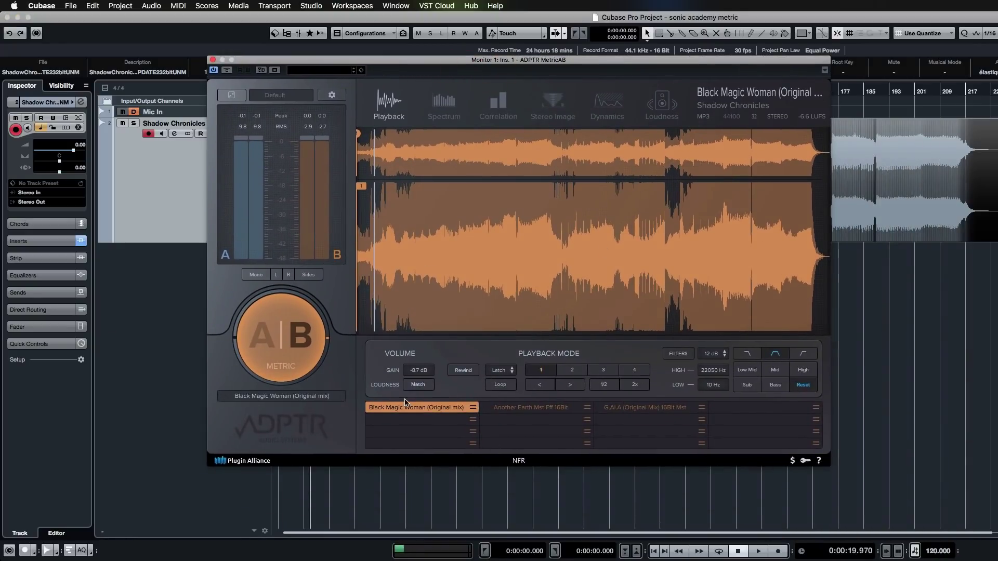
# - Select the Another Earth Mst Fff 16Bit reference and reposition the MetricAB window over the project
pyautogui.click(512, 408)
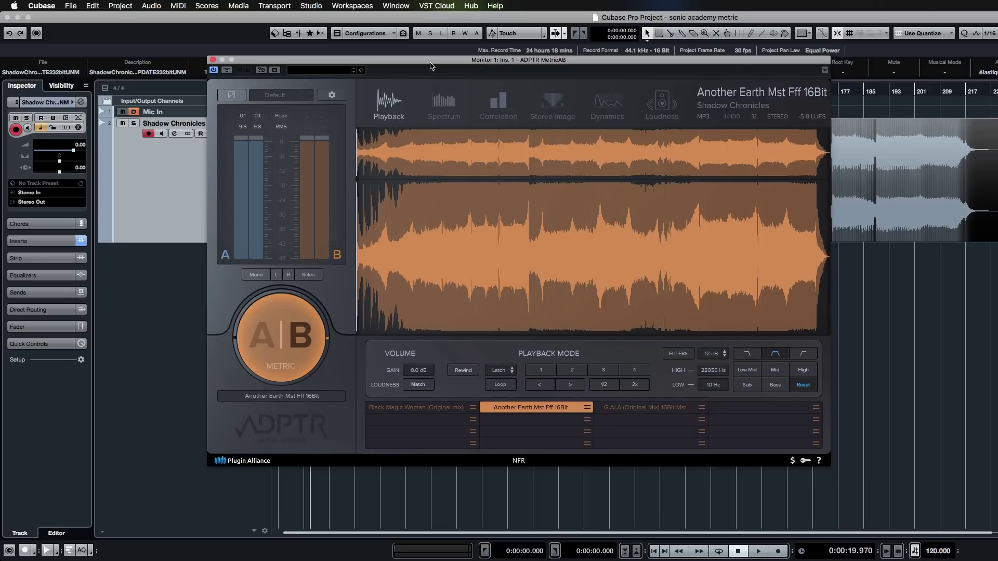
pyautogui.moveTo(431, 66); pyautogui.dragTo(705, 154)
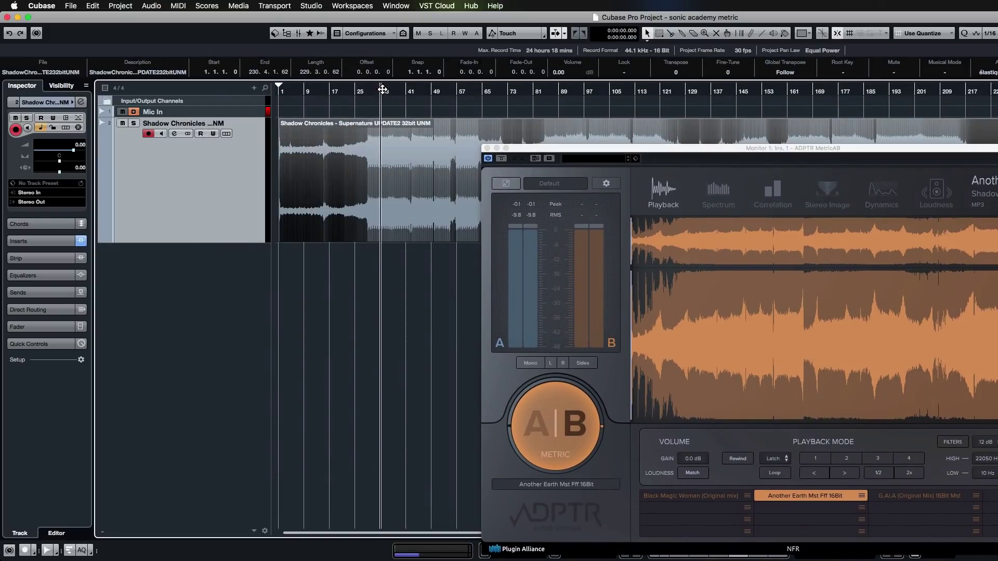
pyautogui.moveTo(616, 155); pyautogui.dragTo(262, 115)
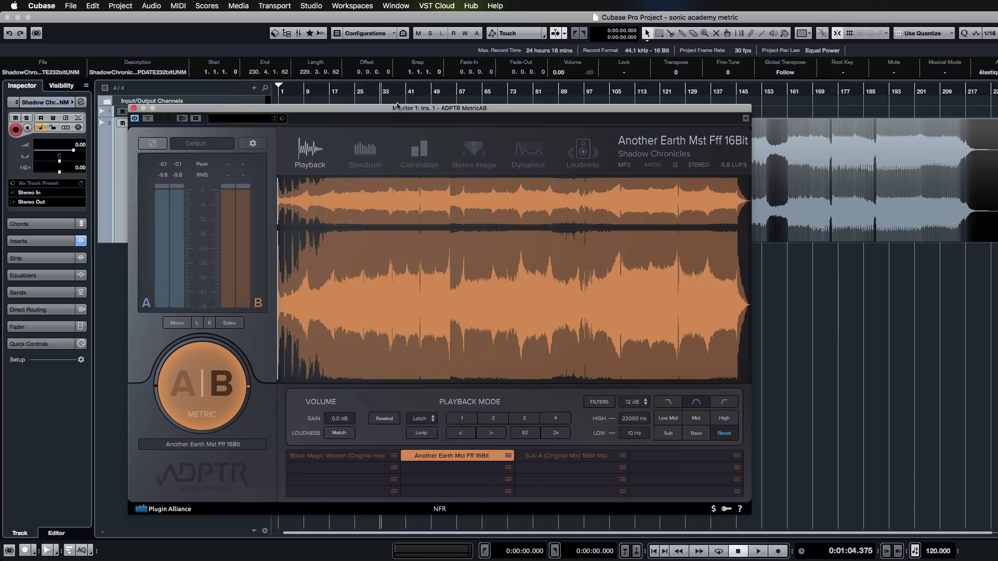
pyautogui.moveTo(397, 107)
pyautogui.mouseDown()
pyautogui.moveTo(404, 241)
pyautogui.moveTo(395, 122)
pyautogui.mouseUp()
# - During playback, Loudness Match Another Earth to -8.9 dB gain, then stop
pyautogui.press('space')
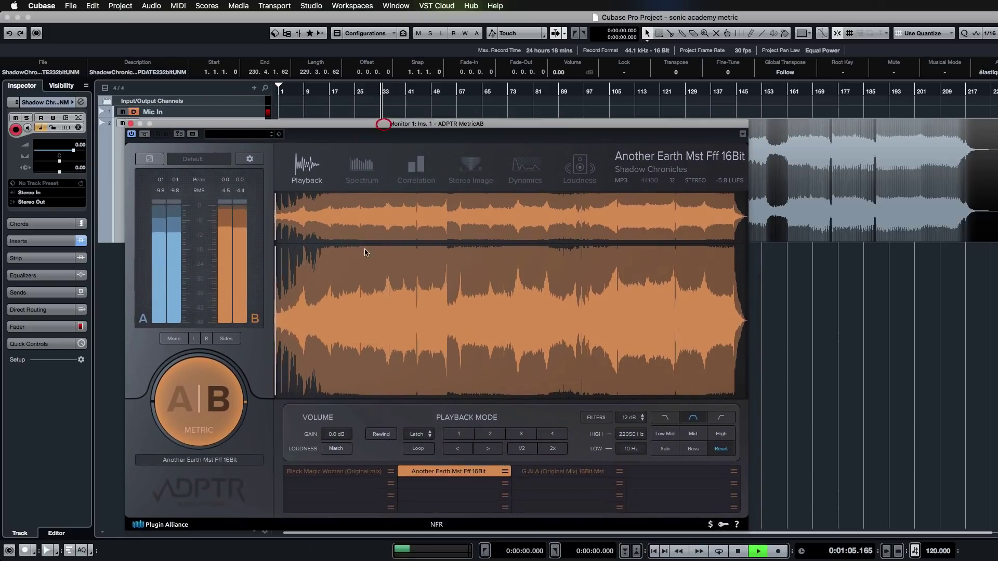
pyautogui.click(221, 422)
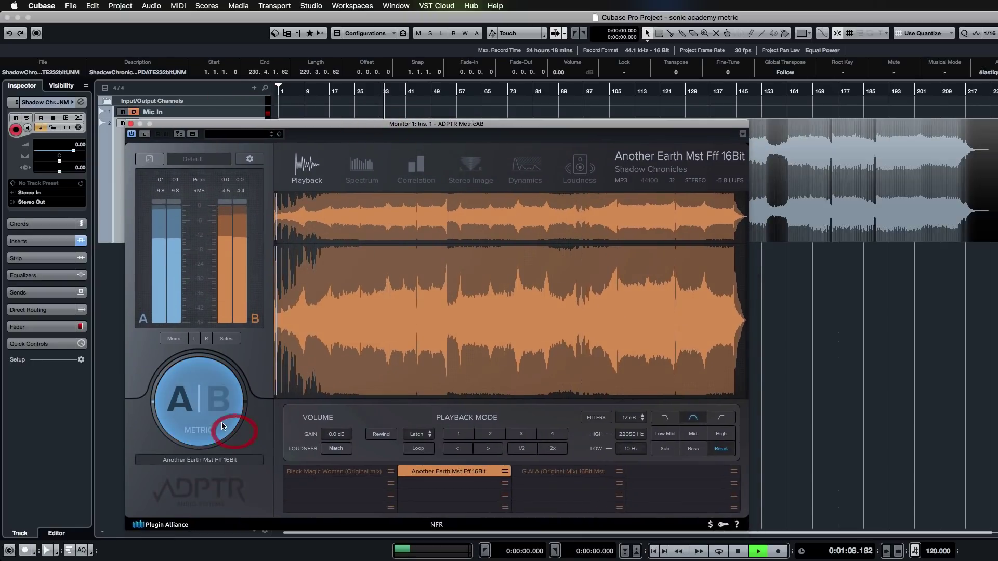
pyautogui.click(366, 348)
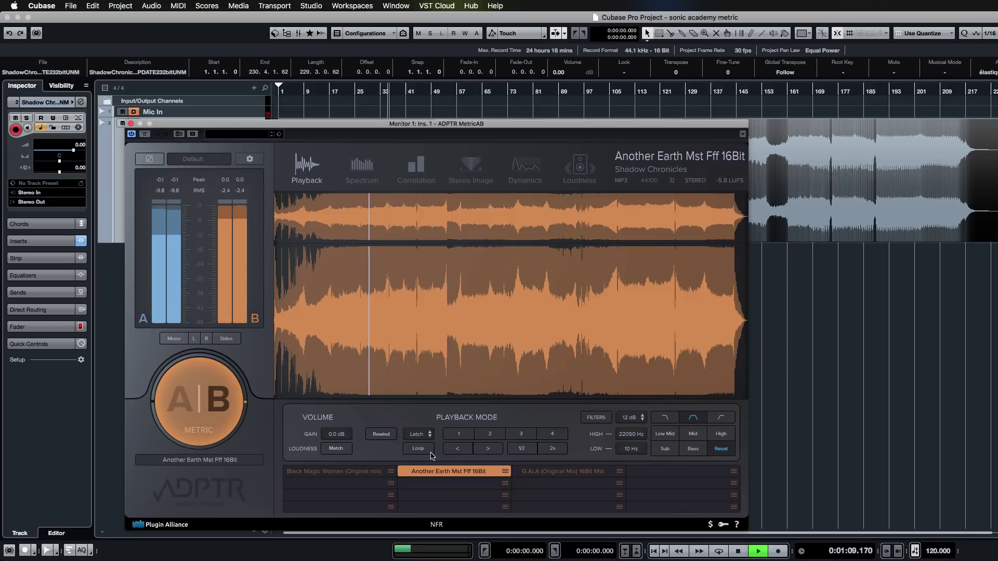
pyautogui.click(337, 449)
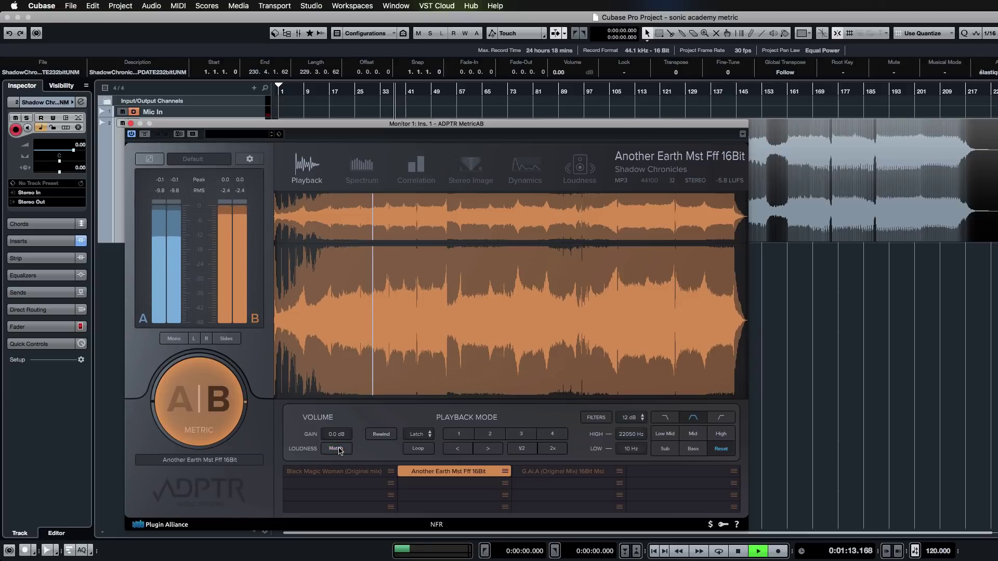
pyautogui.click(339, 450)
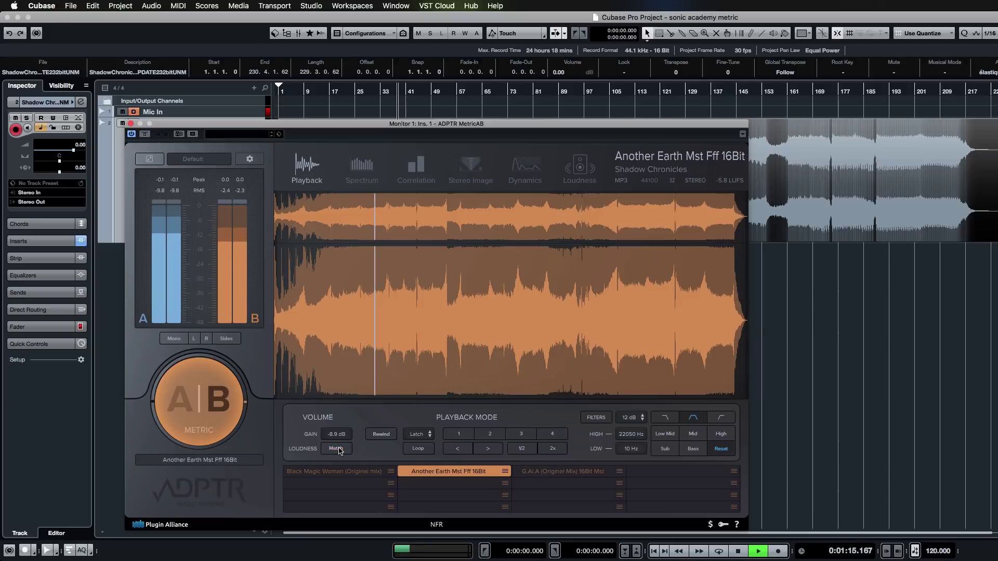
pyautogui.press('space')
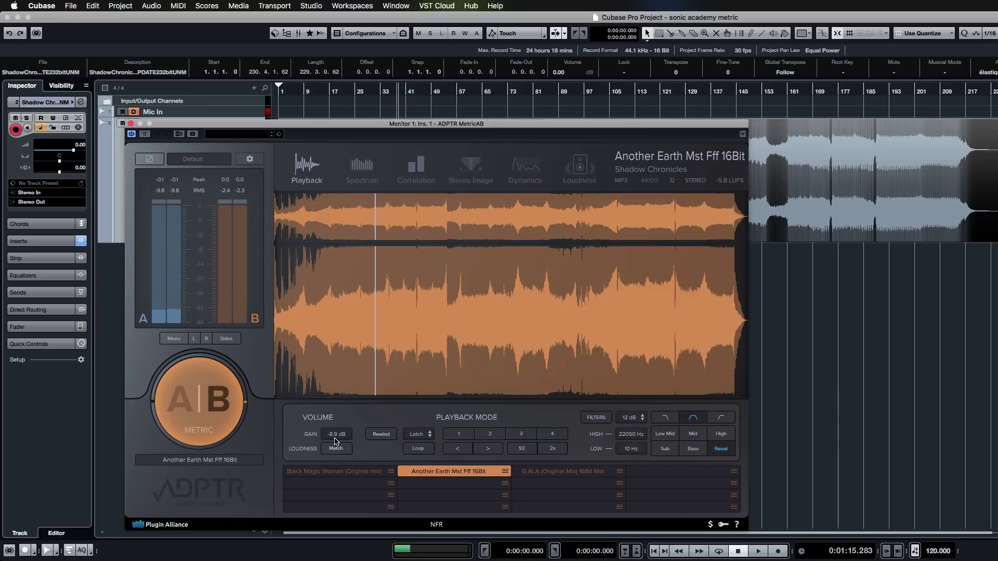
pyautogui.moveTo(362, 125)
pyautogui.mouseDown()
pyautogui.moveTo(414, 283)
pyautogui.moveTo(349, 117)
pyautogui.mouseUp()
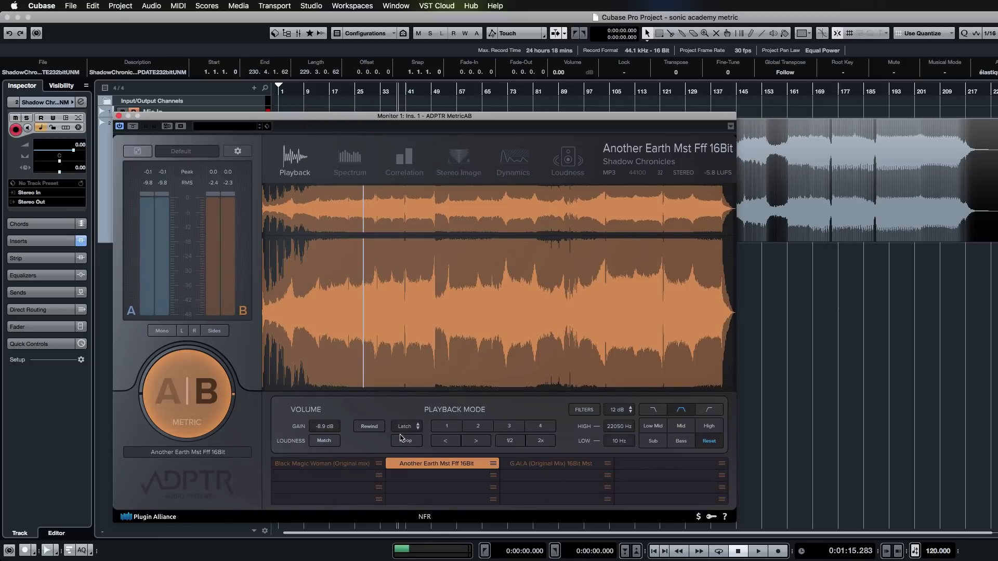
# - Load the G.Ai.A (Original Mix) 16Bit Mst reference and move the project playhead to about 1:08
pyautogui.click(536, 466)
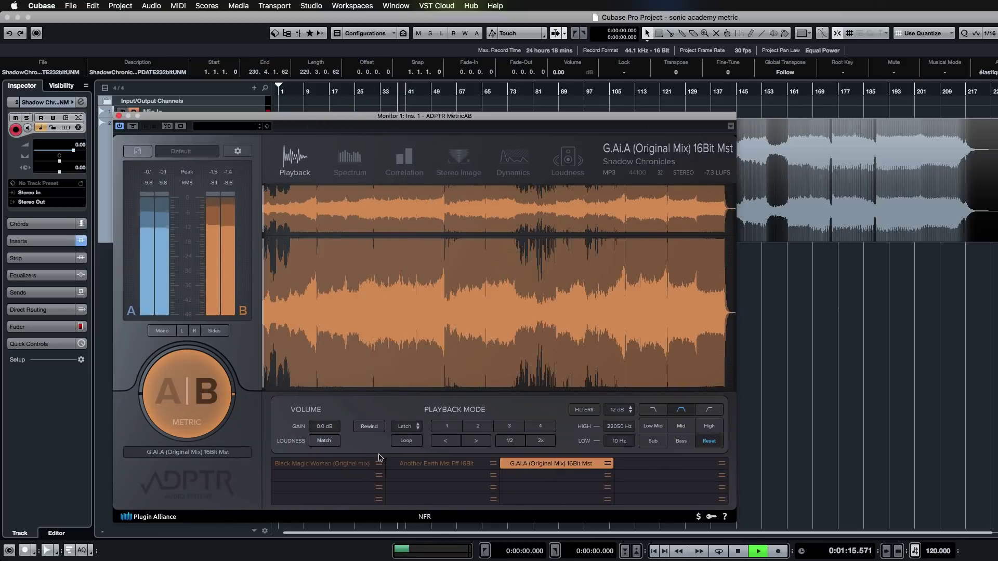
pyautogui.moveTo(373, 120); pyautogui.dragTo(379, 185)
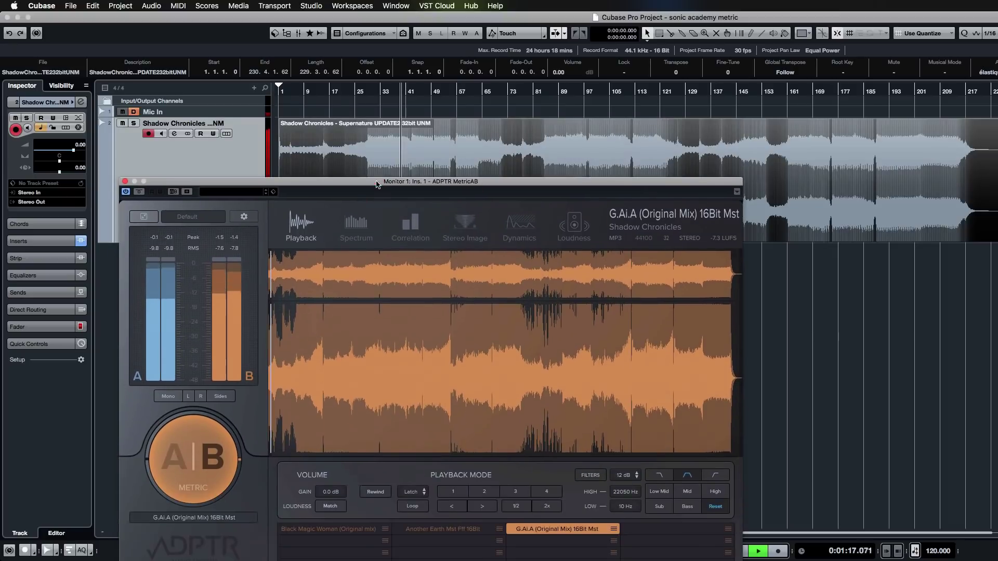
pyautogui.click(387, 93)
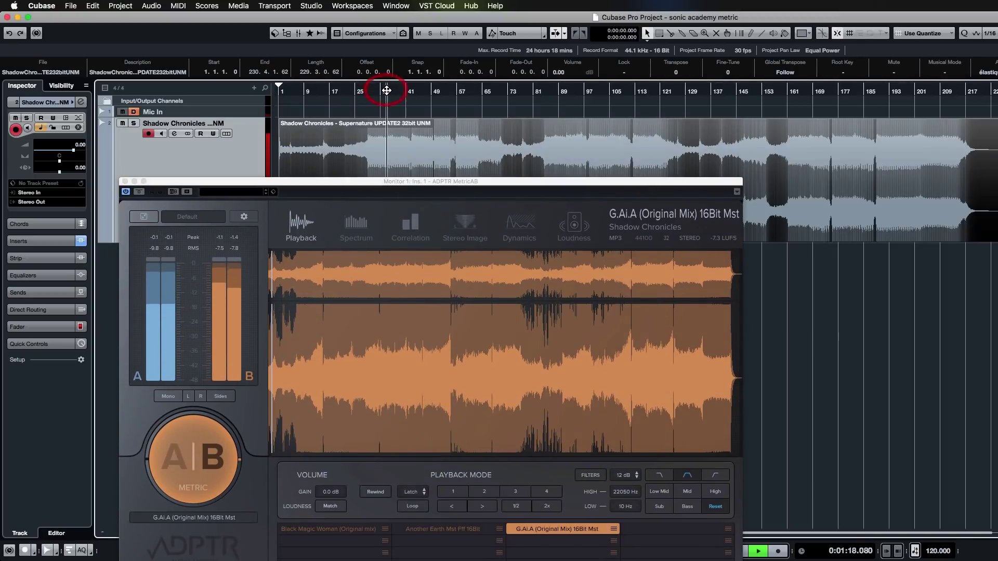
# - Loudness Match G.Ai.A until its gain settles at -7.2 dB, then reselect Another Earth
pyautogui.click(331, 505)
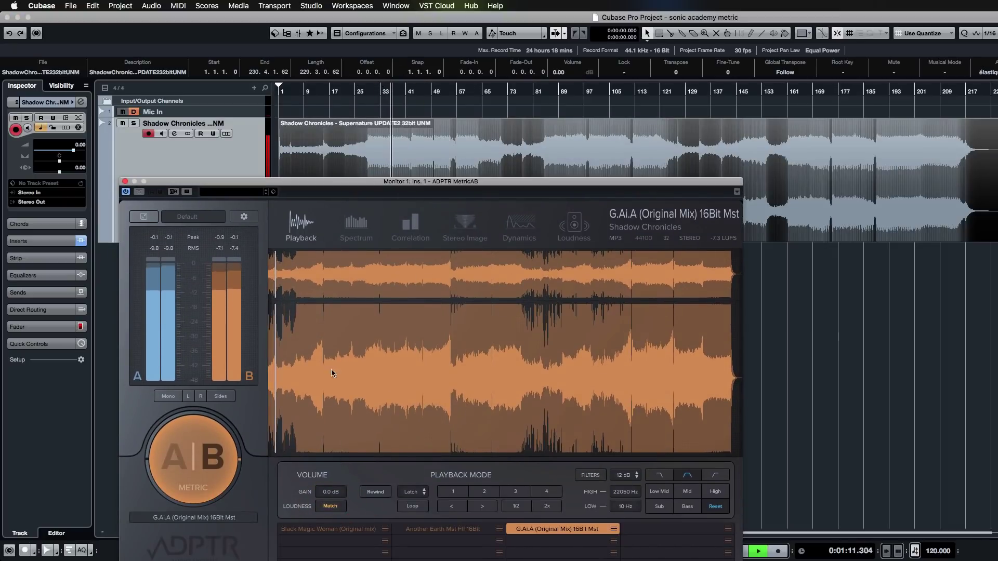
pyautogui.click(326, 366)
pyautogui.click(331, 506)
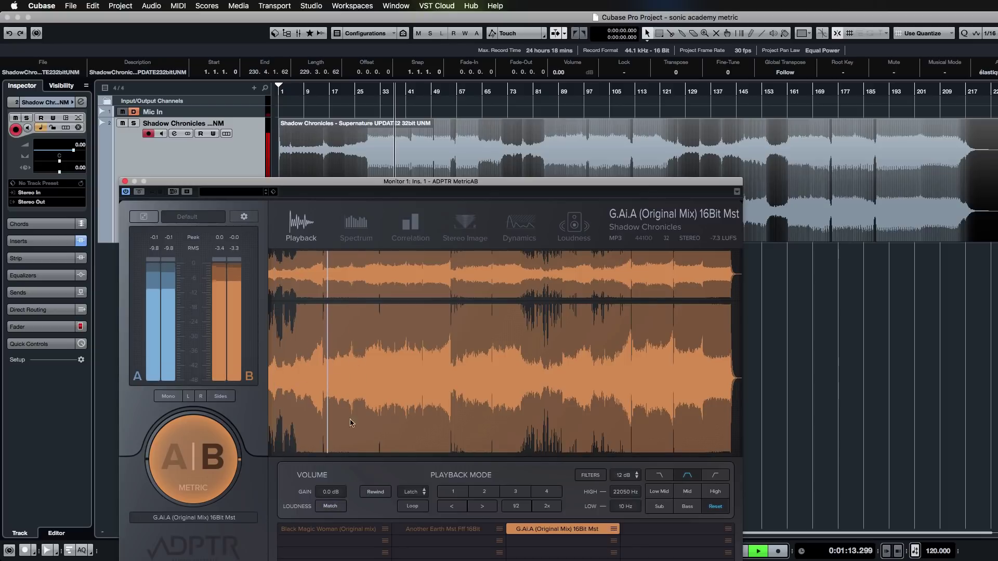
pyautogui.click(330, 505)
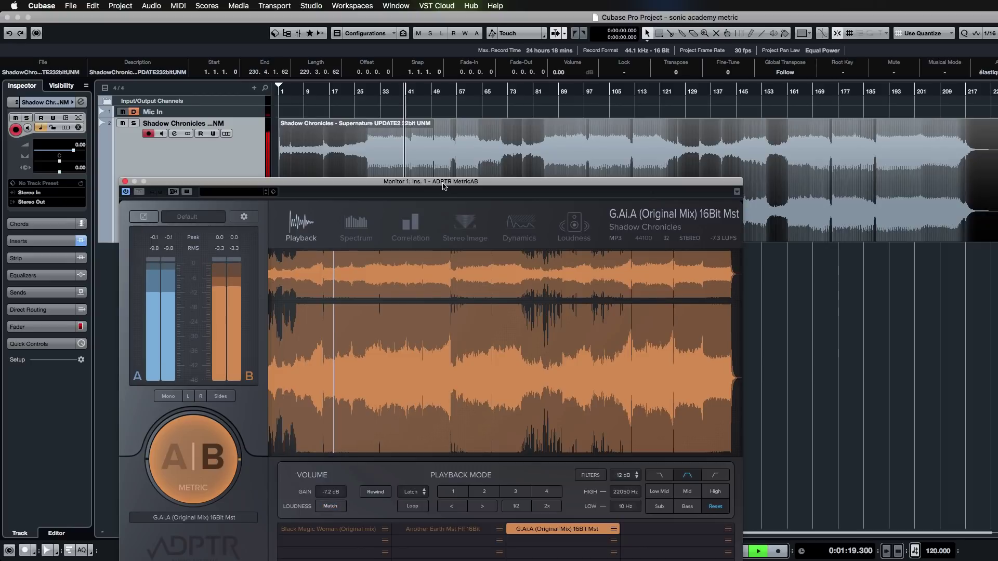
pyautogui.moveTo(443, 182); pyautogui.dragTo(605, 17)
pyautogui.click(559, 363)
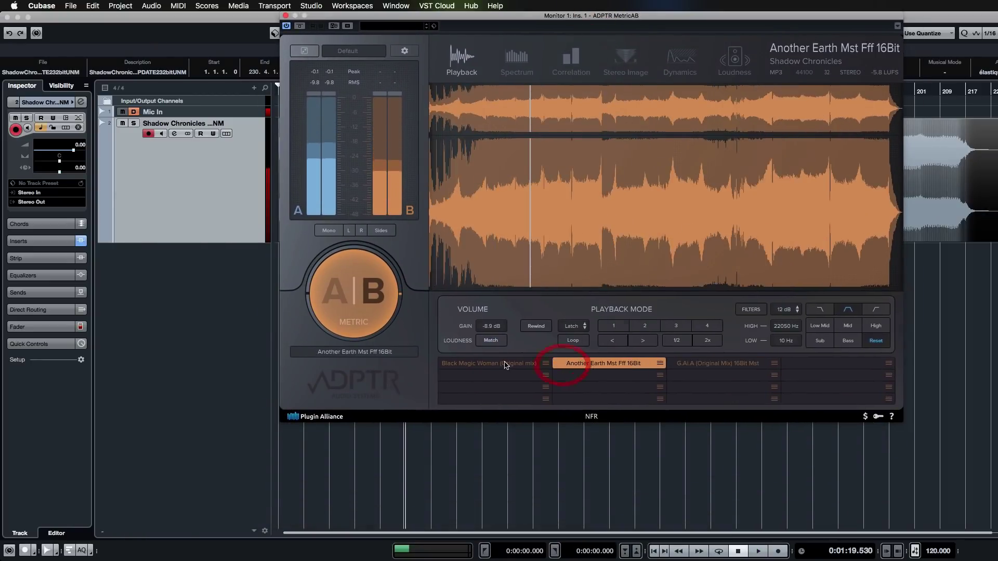
# - Switch back to the Black Magic Woman reference at -8.7 dB, start playback, and open its slot menu
pyautogui.click(531, 364)
pyautogui.moveTo(459, 30); pyautogui.dragTo(351, 82)
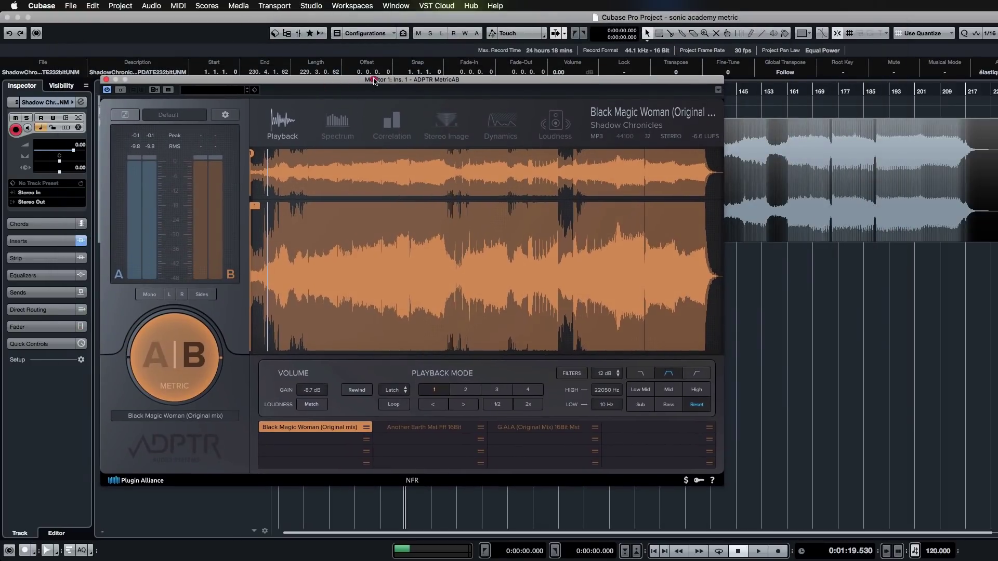
pyautogui.moveTo(372, 80); pyautogui.dragTo(391, 74)
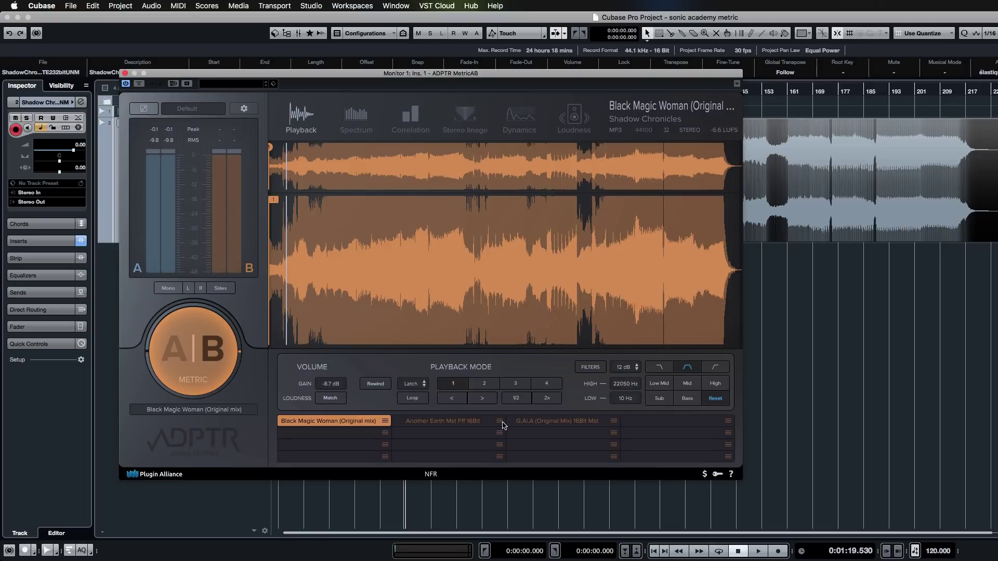
pyautogui.press('space')
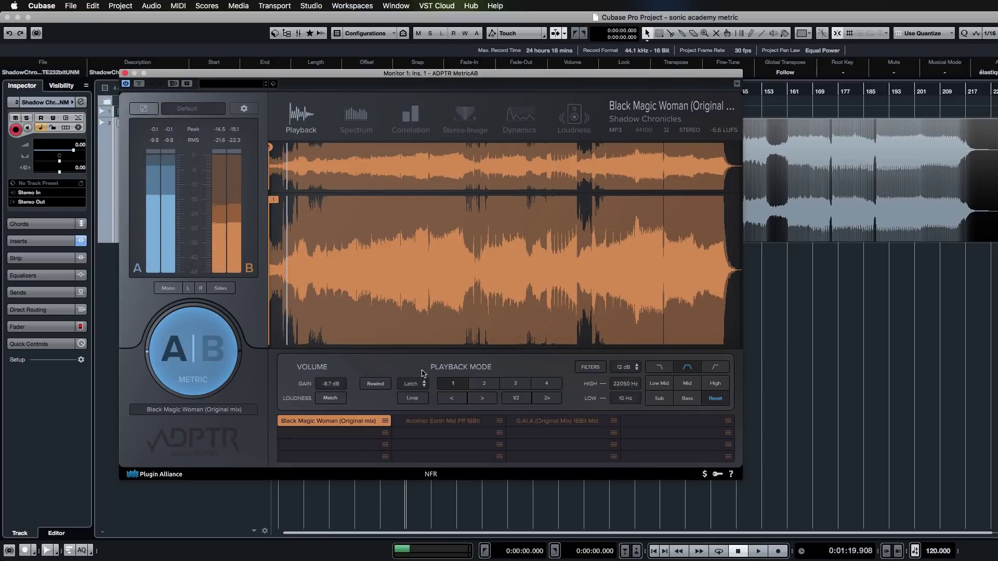
pyautogui.click(384, 433)
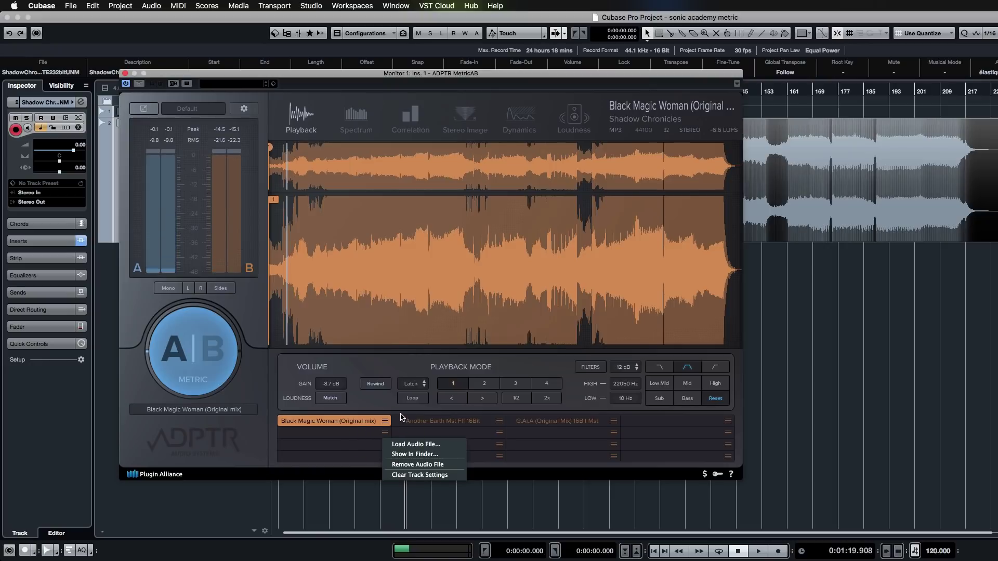
# - Switch to B and browse the reference slot's file options and the Default preset menu, closing both
pyautogui.click(374, 428)
pyautogui.click(363, 421)
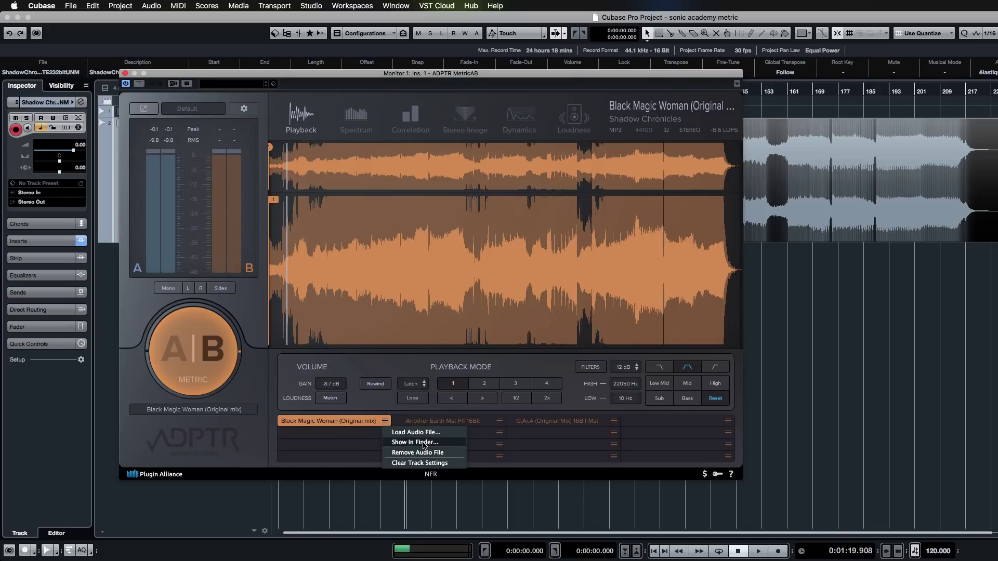
pyautogui.click(254, 434)
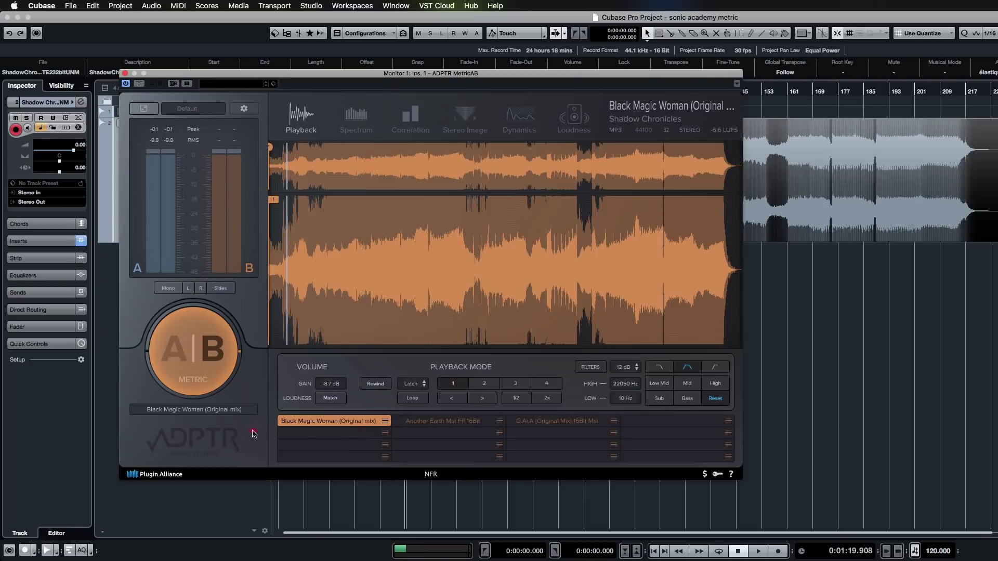
pyautogui.click(192, 115)
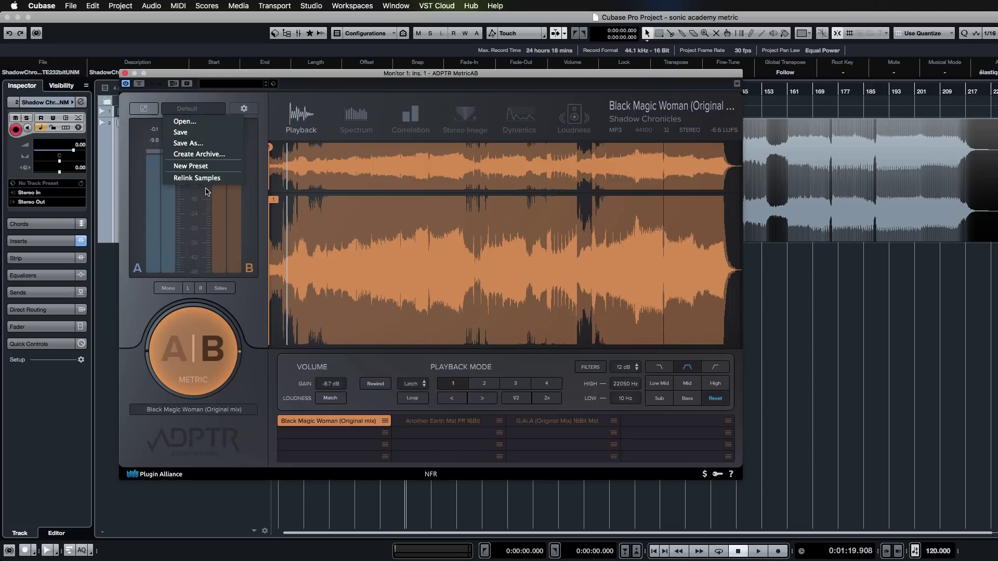
pyautogui.click(258, 382)
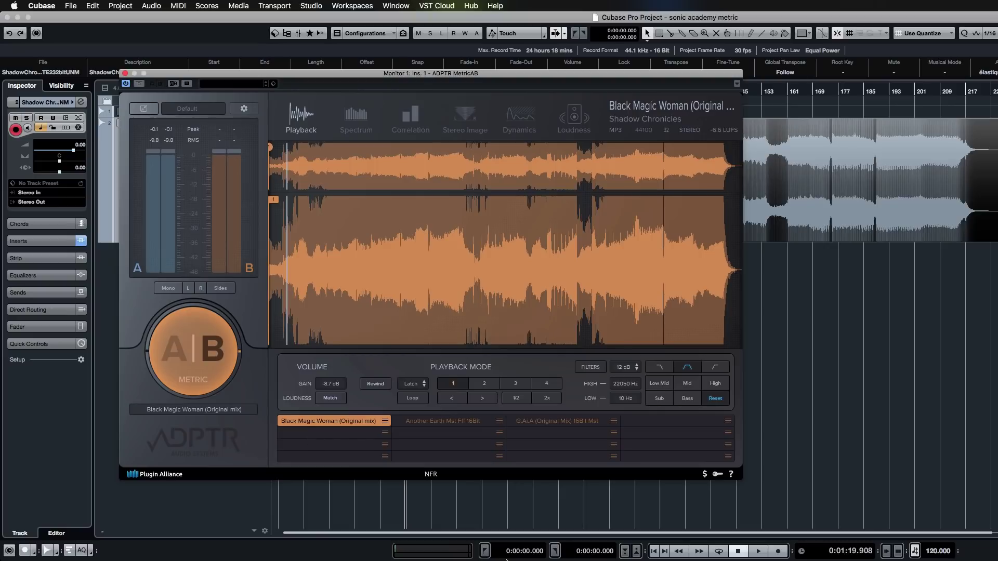
# - View the ADPTR credits and version, then close the MetricAB plugin window
pyautogui.moveTo(506, 560)
pyautogui.click(207, 443)
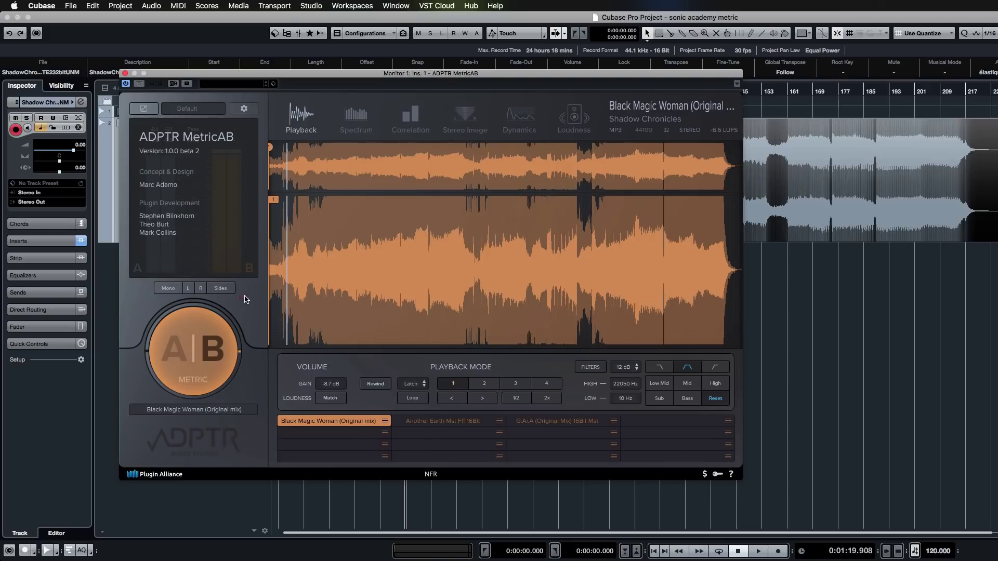
pyautogui.press('super+w')
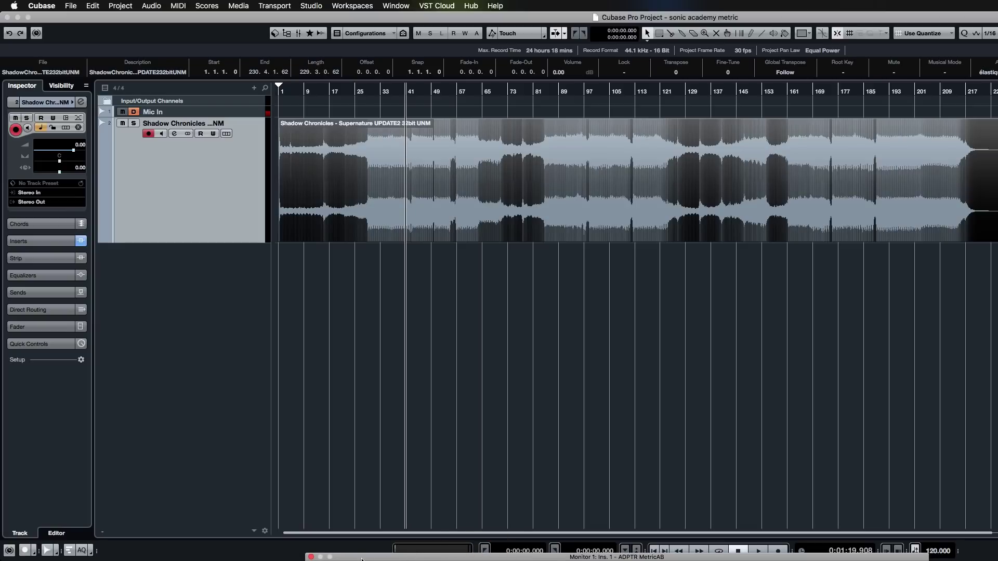
pyautogui.click(355, 370)
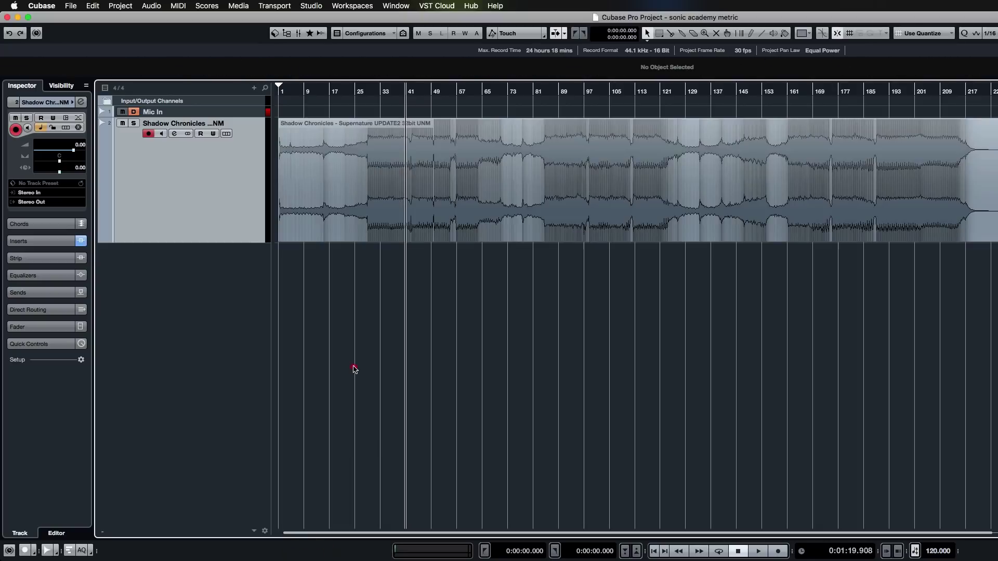